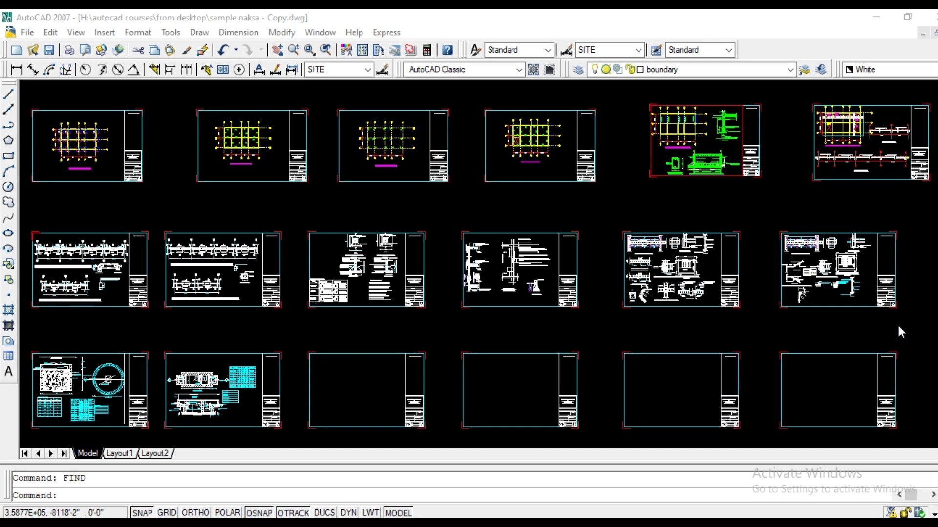
# Zoom and pan from the overview of all sheets onto the ground-floor plan sheet and its title block
pyautogui.scroll(-5, 535, 289)
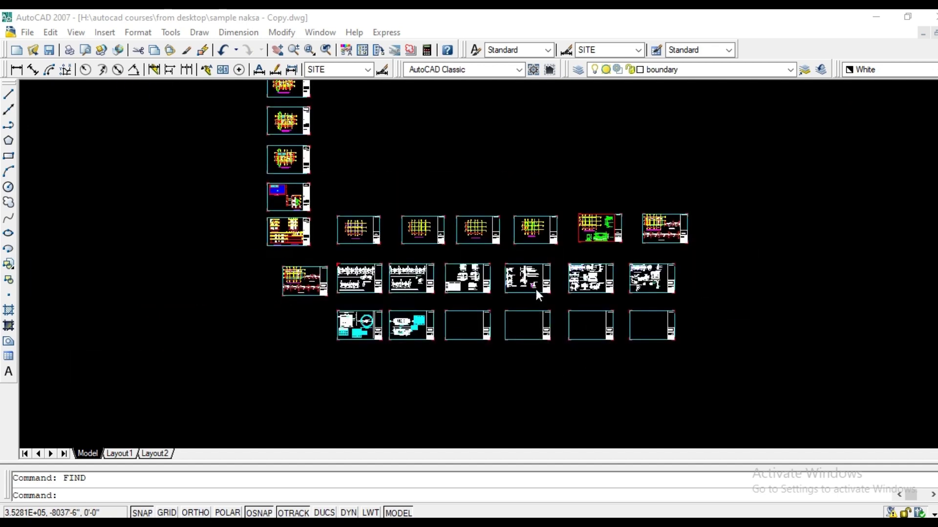
pyautogui.scroll(6, 390, 165)
pyautogui.scroll(5, 439, 191)
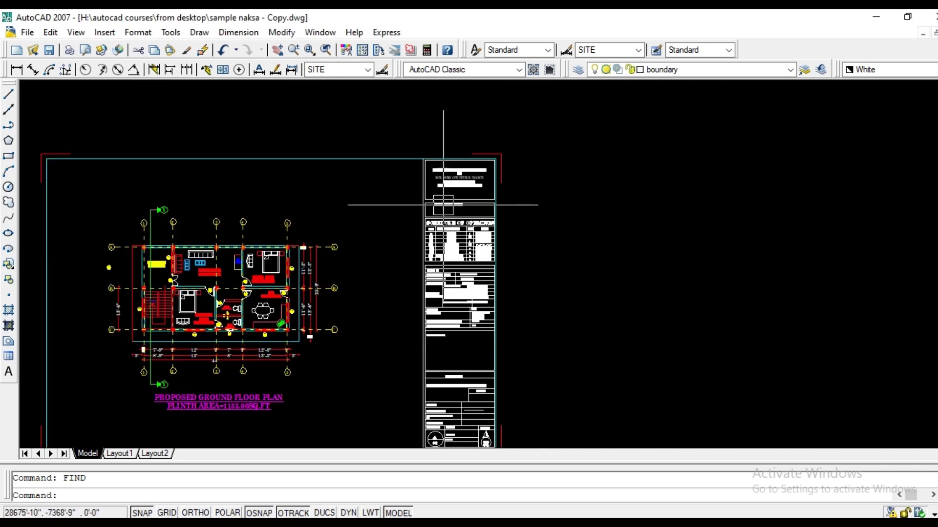
pyautogui.scroll(-3, 542, 286)
pyautogui.scroll(5, 542, 286)
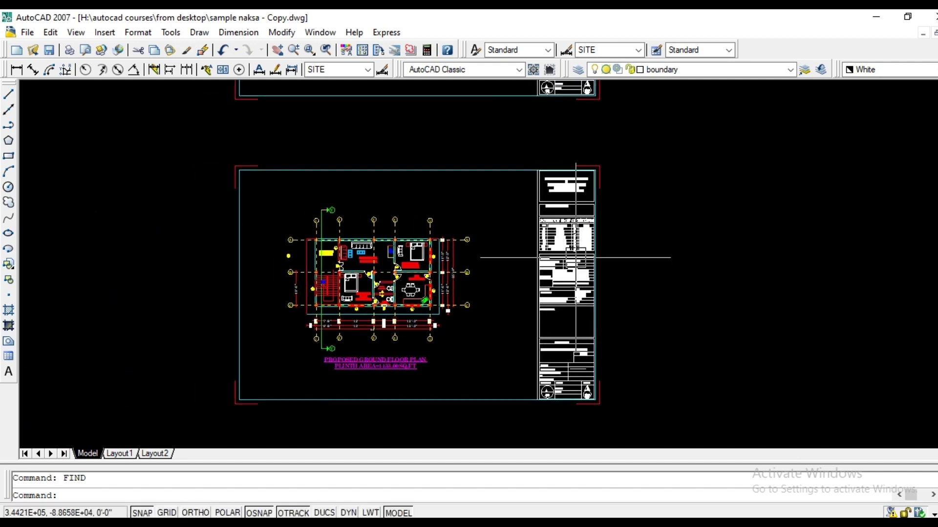
pyautogui.scroll(-3, 537, 285)
pyautogui.moveTo(538, 284); pyautogui.dragTo(503, 256, button='middle')
pyautogui.scroll(-5, 503, 293)
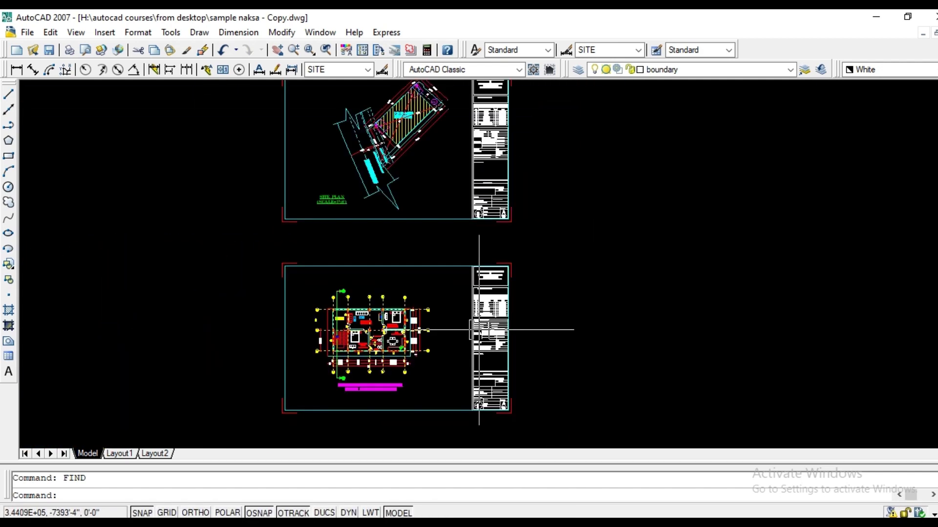
pyautogui.moveTo(471, 205); pyautogui.dragTo(471, 162, button='middle')
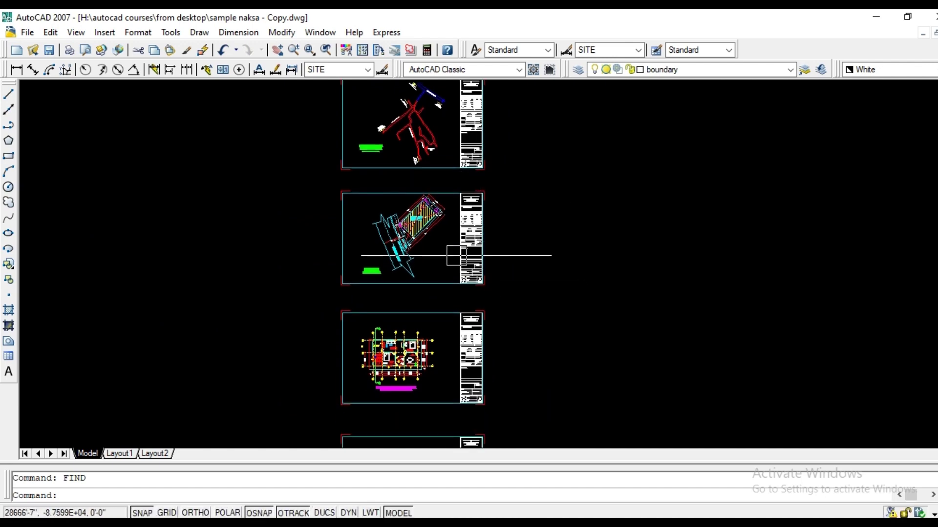
pyautogui.moveTo(463, 299); pyautogui.dragTo(488, 185, button='middle')
pyautogui.scroll(5, 448, 304)
pyautogui.scroll(3, 449, 304)
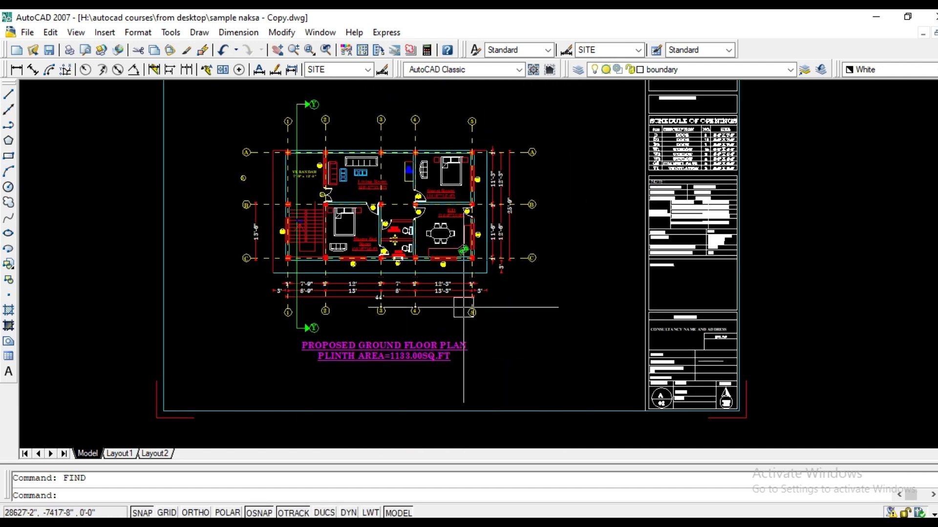
pyautogui.moveTo(693, 315)
pyautogui.mouseDown(button='middle')
pyautogui.moveTo(528, 320)
pyautogui.moveTo(516, 380)
pyautogui.mouseUp(button='middle')
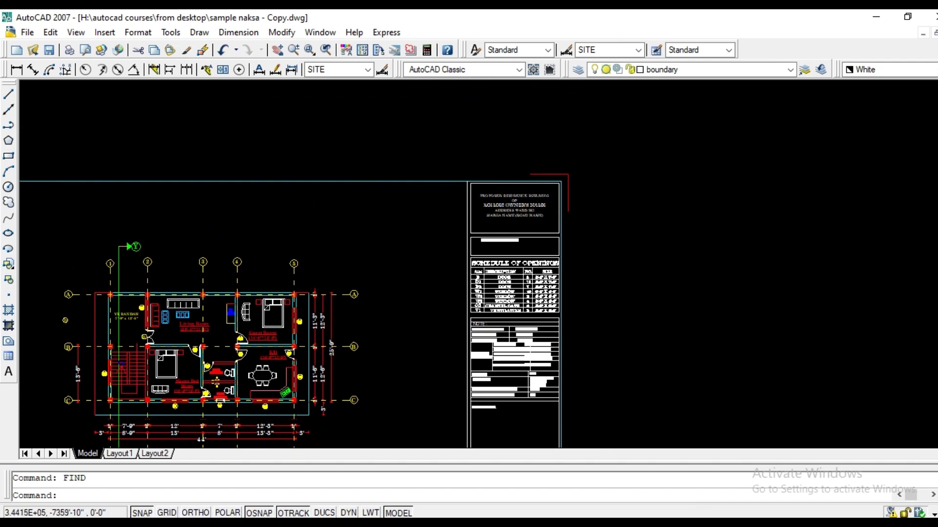
pyautogui.scroll(8, 511, 199)
# Cancel the pending FIND and zoom onto the PROPOSED RESIDENCE BUILDING heading and owner's signature box
pyautogui.moveTo(521, 215); pyautogui.dragTo(499, 168, button='middle')
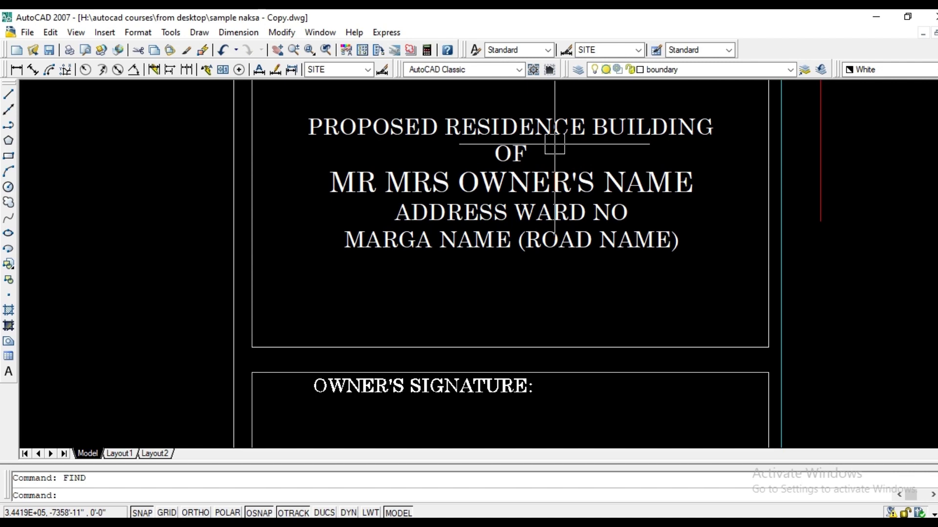
pyautogui.scroll(3, 554, 144)
pyautogui.scroll(-3, 546, 131)
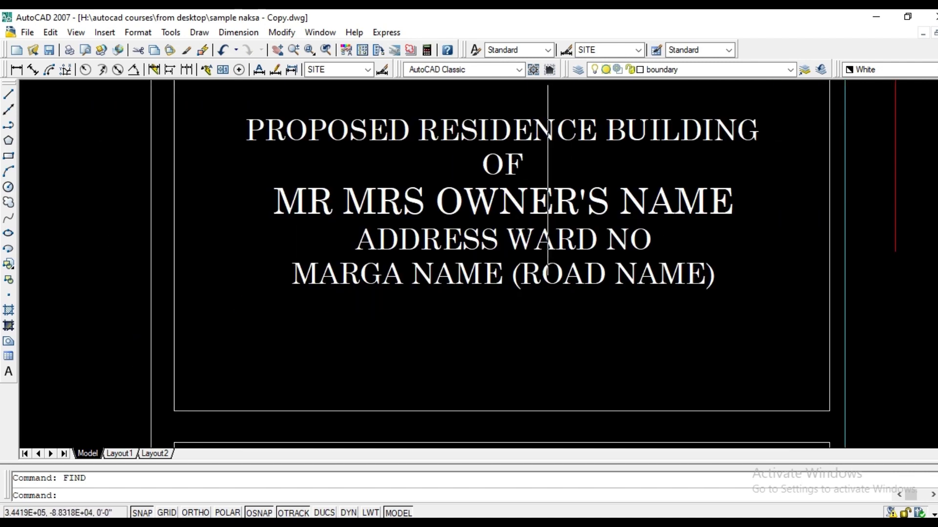
pyautogui.moveTo(554, 161); pyautogui.dragTo(552, 130, button='middle')
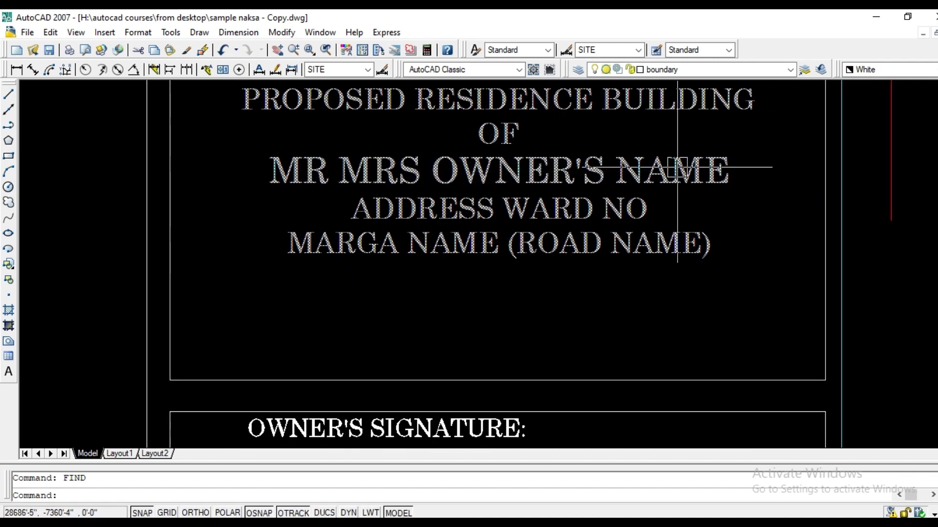
pyautogui.press('Escape')
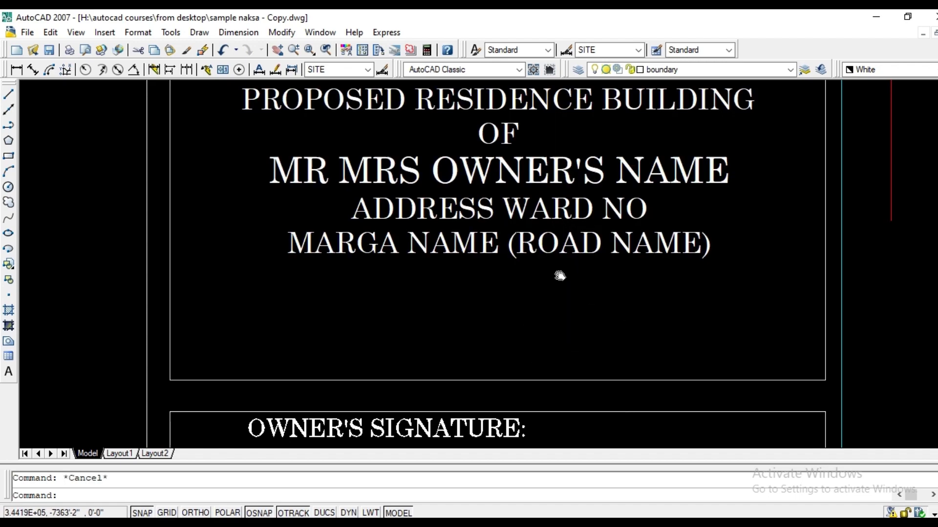
pyautogui.scroll(-5, 513, 239)
pyautogui.scroll(-5, 509, 214)
pyautogui.moveTo(531, 441); pyautogui.dragTo(531, 168, button='middle')
pyautogui.scroll(8, 529, 219)
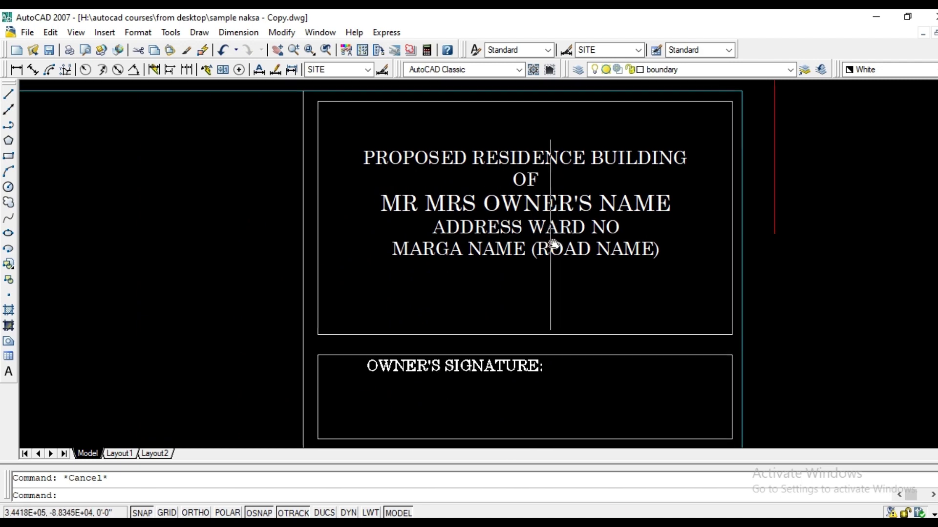
pyautogui.moveTo(551, 245); pyautogui.dragTo(561, 264, button='middle')
# Select the MR MRS OWNER'S NAME text in the title block, leave it unchanged, and run FIND
pyautogui.doubleClick(570, 206)
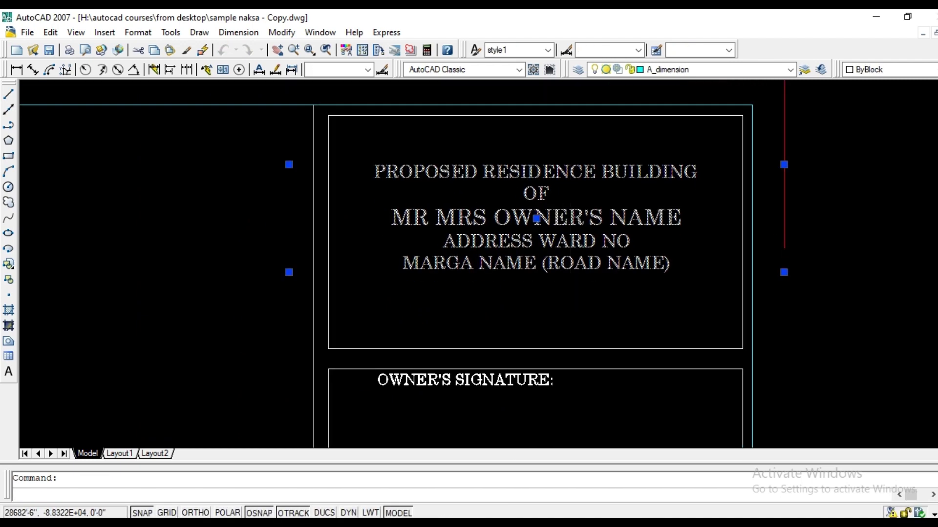
pyautogui.moveTo(681, 218); pyautogui.dragTo(418, 211)
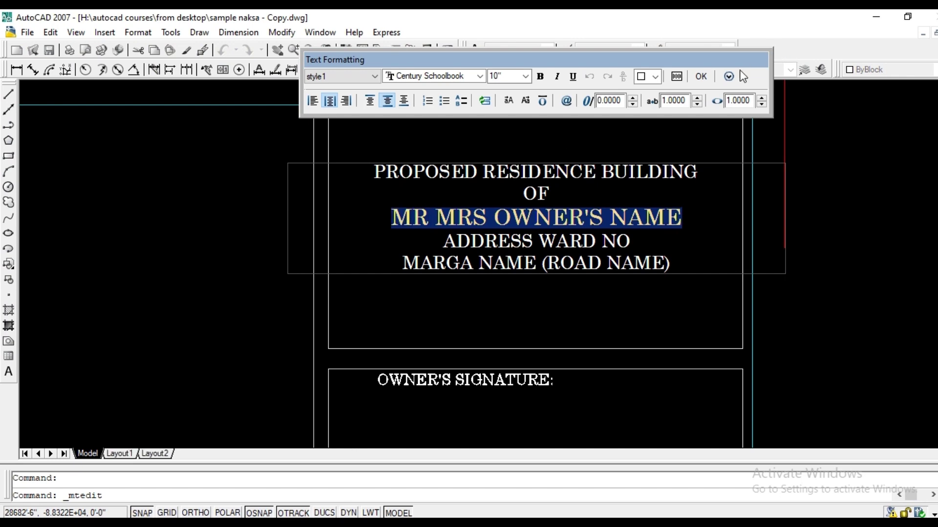
pyautogui.click(700, 76)
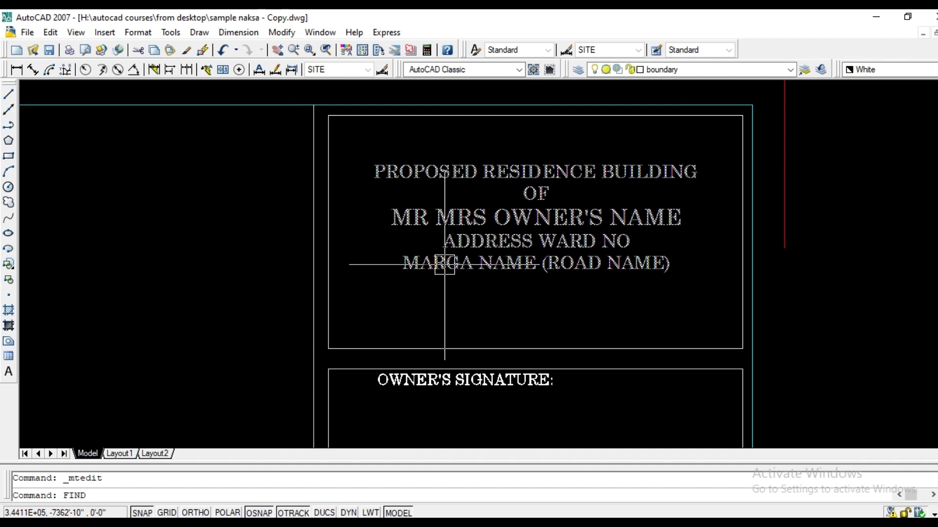
pyautogui.press('Return')
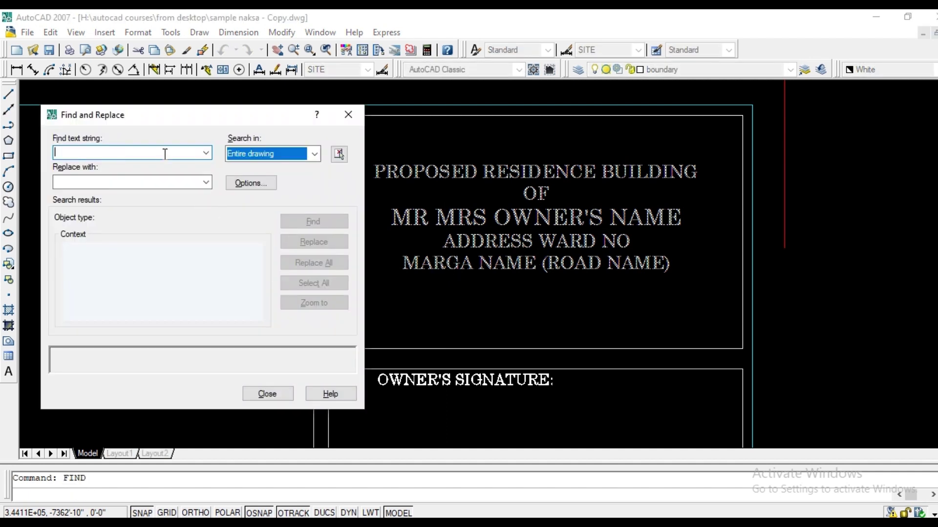
# Search for MR MRS OWNER'S NAME and Replace All with the owner's name across the entire drawing
pyautogui.write("MR MRS OWNER'S NAME")
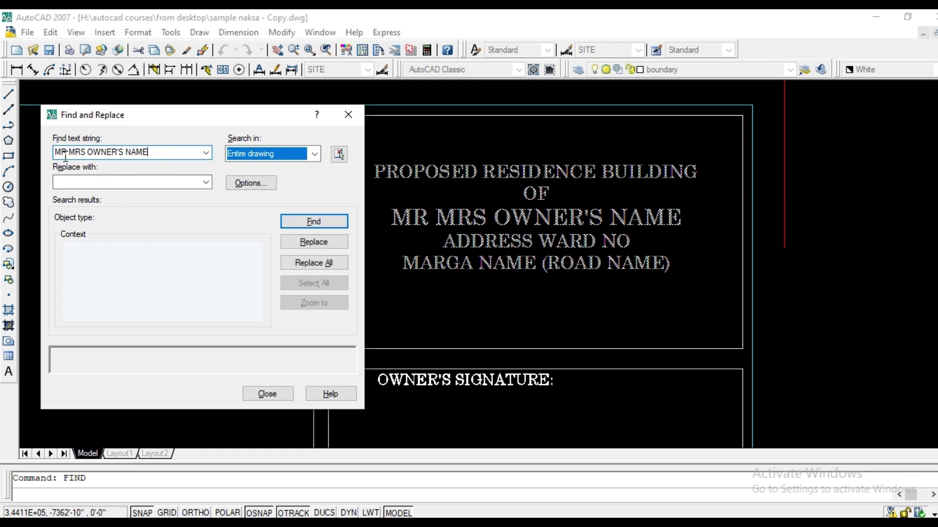
pyautogui.click(135, 182)
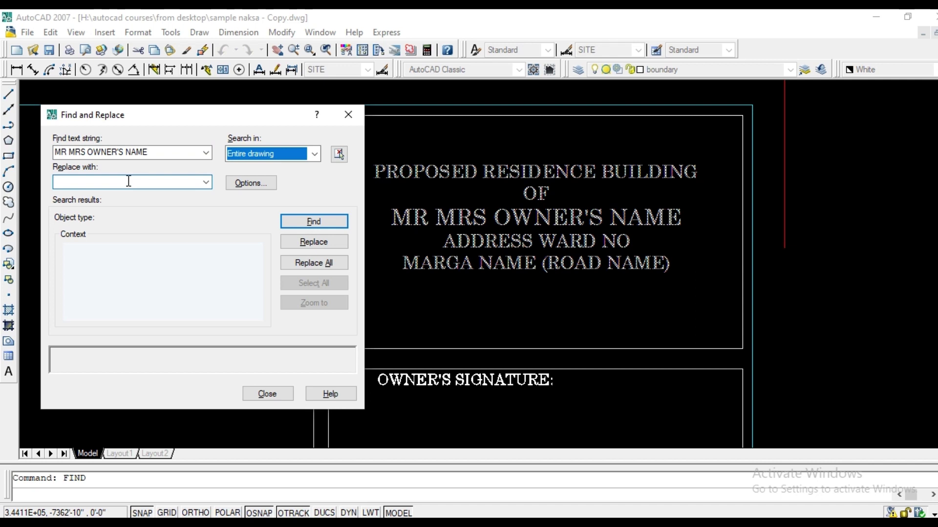
pyautogui.click(317, 265)
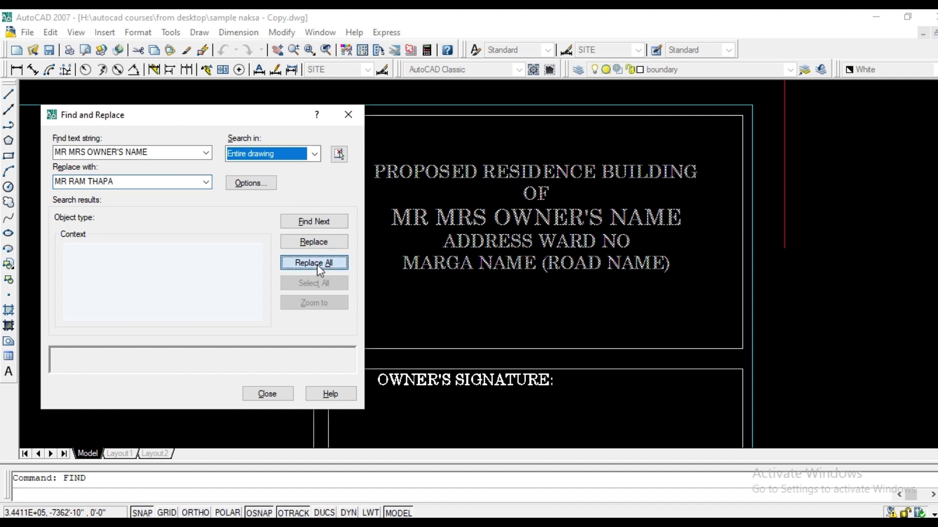
pyautogui.click(317, 264)
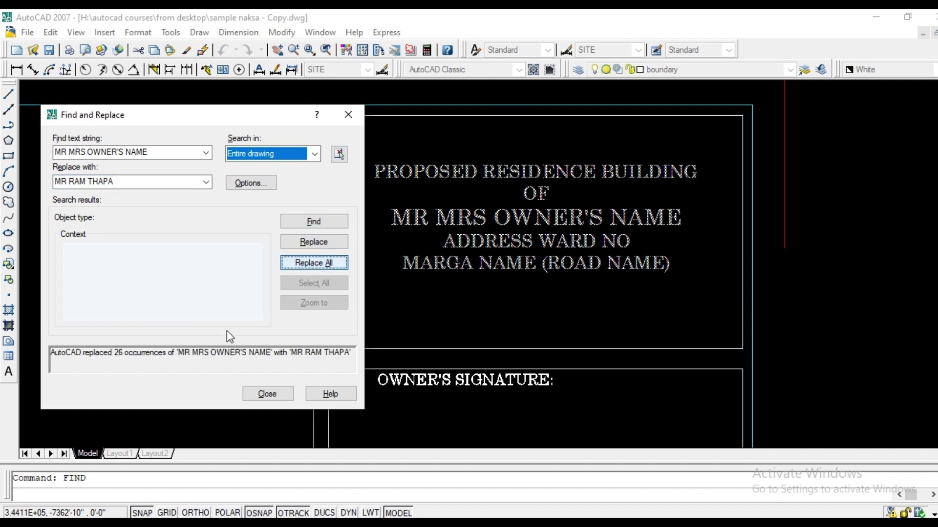
pyautogui.click(267, 393)
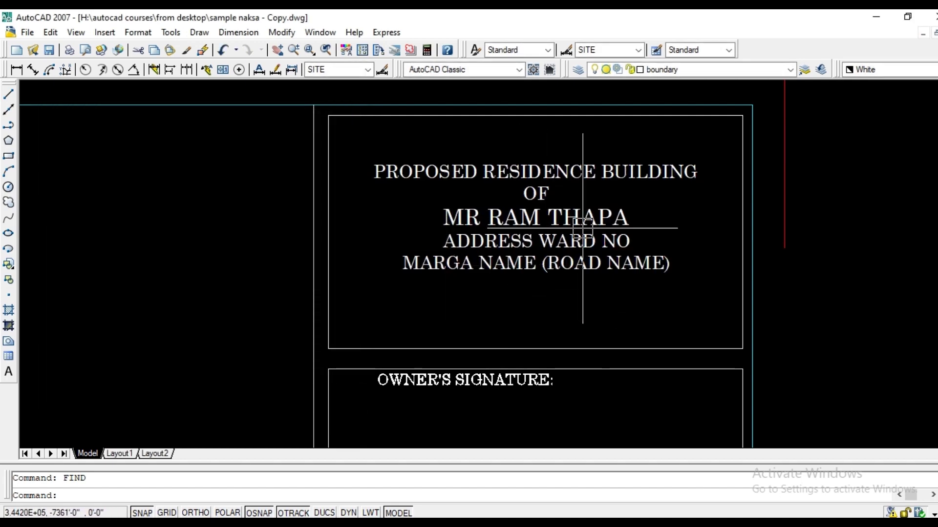
pyautogui.scroll(-5, 461, 207)
pyautogui.scroll(-3, 466, 234)
pyautogui.scroll(10, 449, 220)
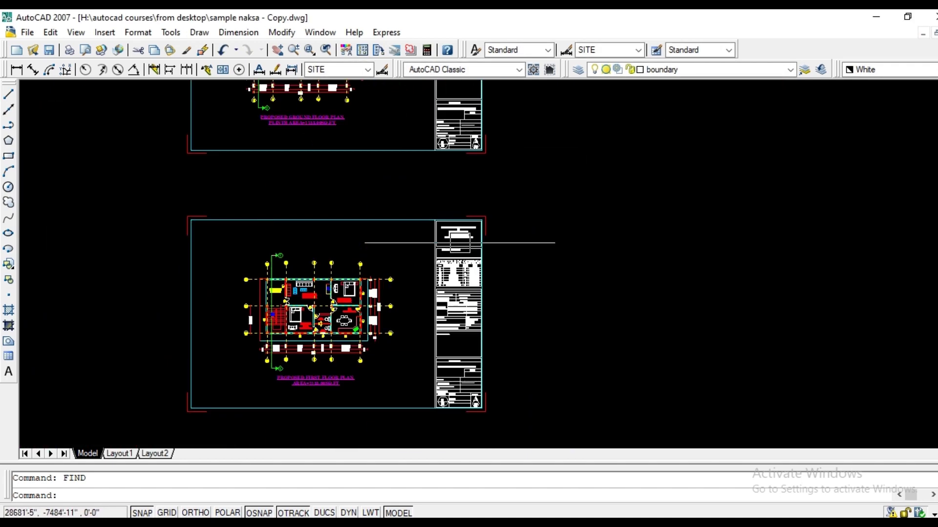
pyautogui.scroll(-4, 437, 239)
pyautogui.moveTo(460, 234); pyautogui.dragTo(502, 201, button='middle')
pyautogui.scroll(8, 469, 300)
pyautogui.scroll(-6, 466, 272)
pyautogui.scroll(3, 503, 200)
pyautogui.scroll(8, 511, 210)
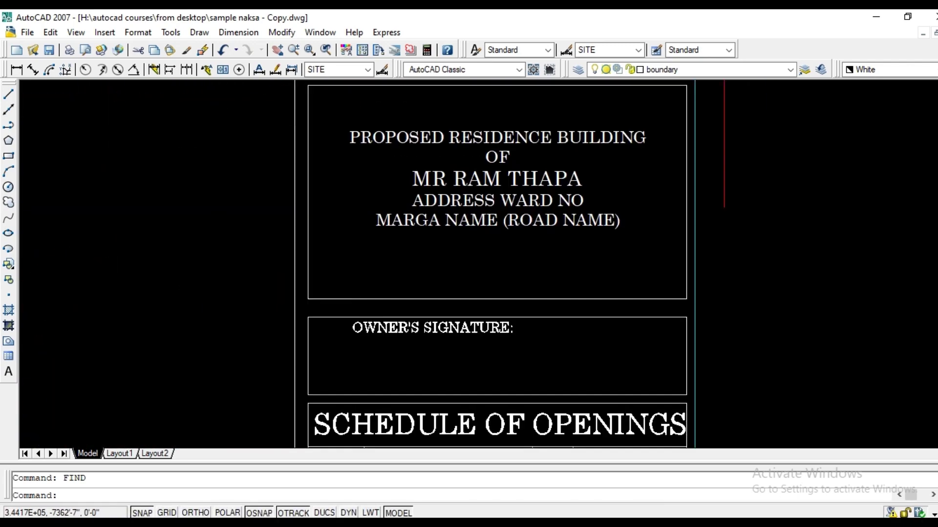
pyautogui.scroll(-1, 517, 250)
pyautogui.scroll(2, 527, 259)
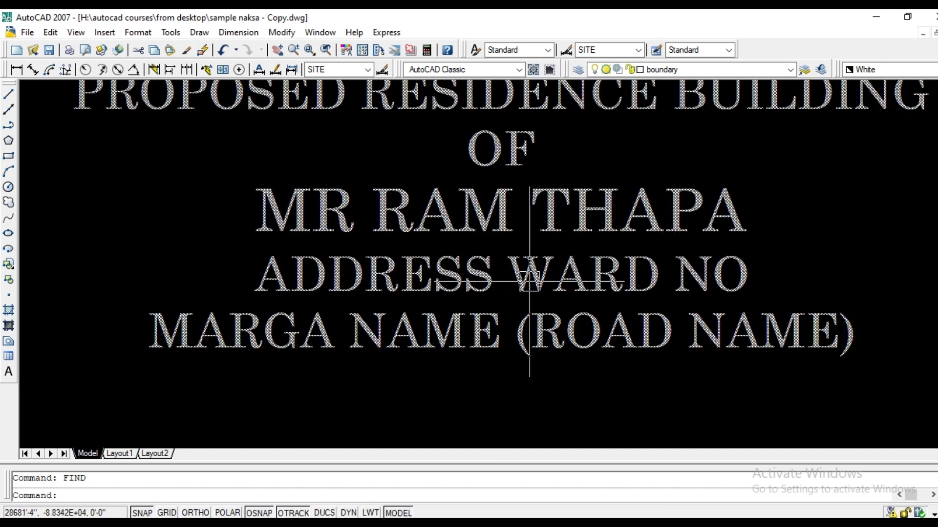
pyautogui.click(558, 268)
pyautogui.doubleClick(559, 267)
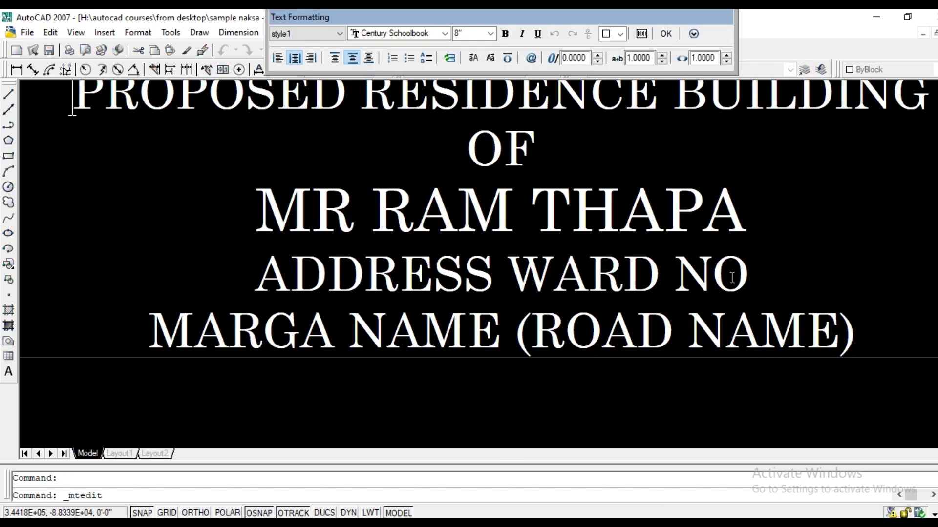
pyautogui.moveTo(745, 278); pyautogui.dragTo(269, 276)
pyautogui.hotkey('ctrl', 'c')
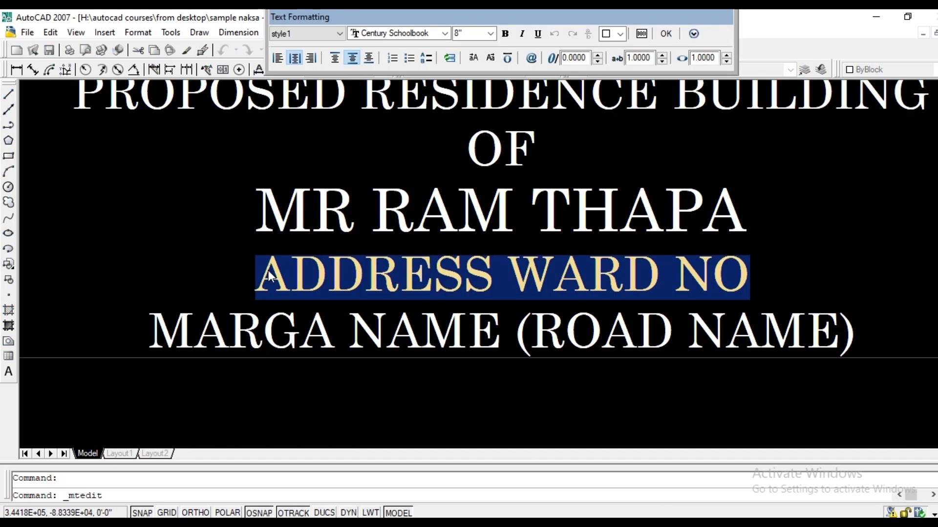
pyautogui.click(667, 34)
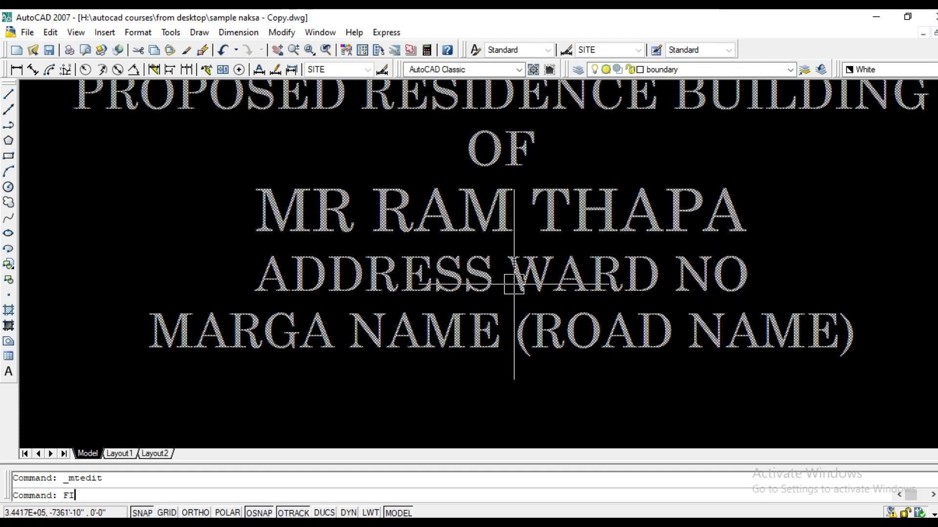
# Replace every ADDRESS WARD NO occurrence in the drawing with the owner's ward address
pyautogui.press('Return')
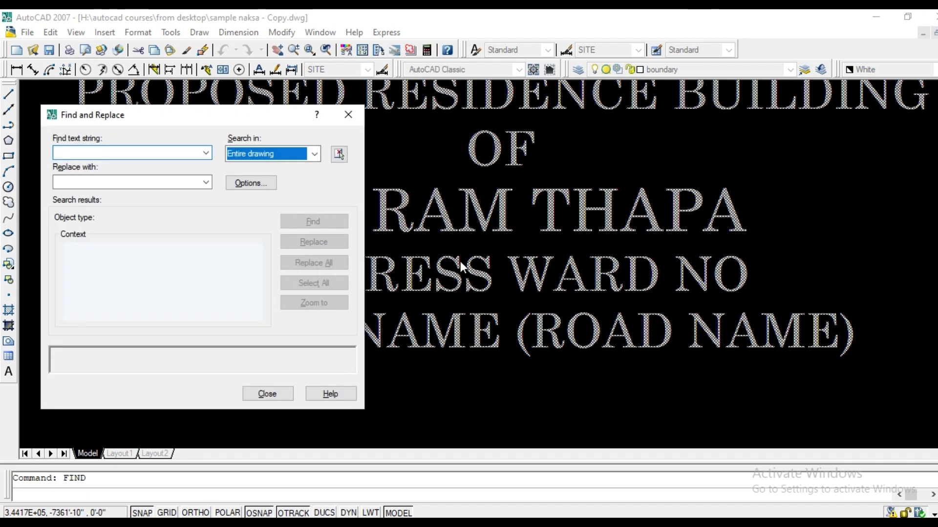
pyautogui.hotkey('ctrl', 'v')
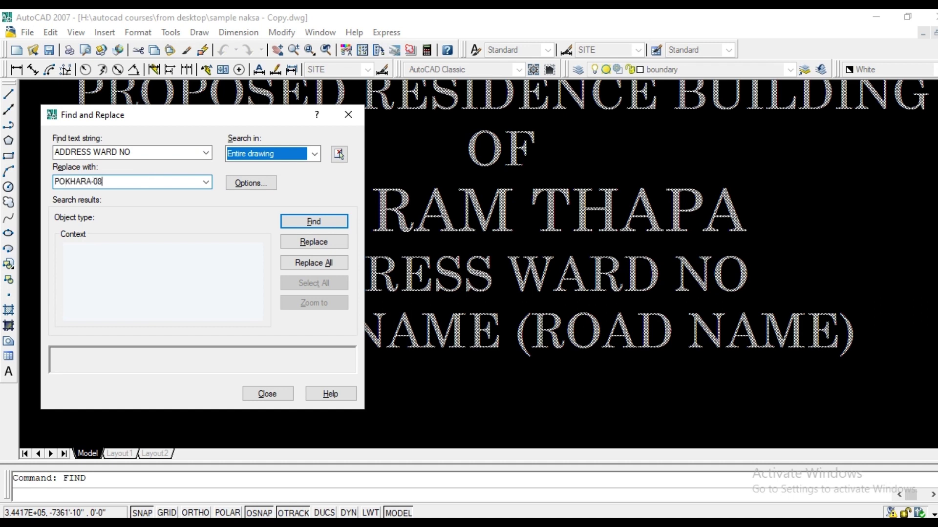
pyautogui.click(322, 264)
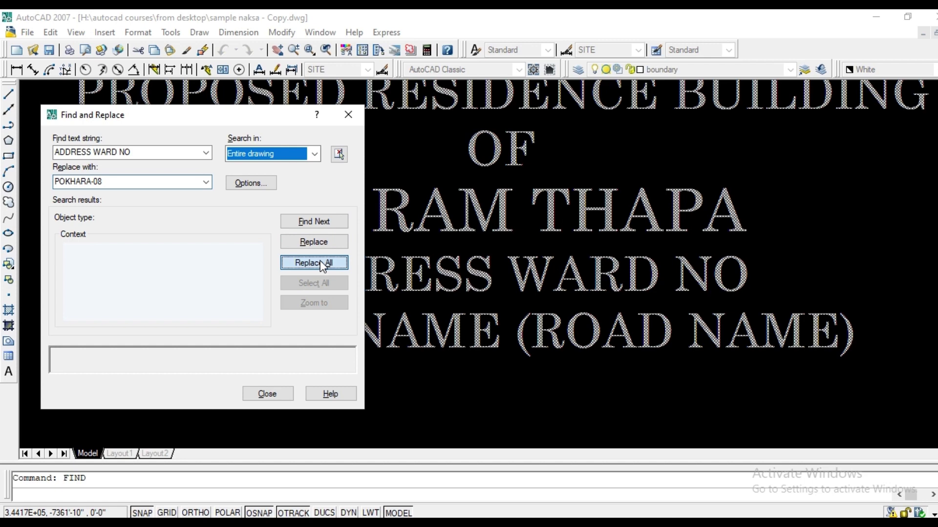
pyautogui.click(283, 395)
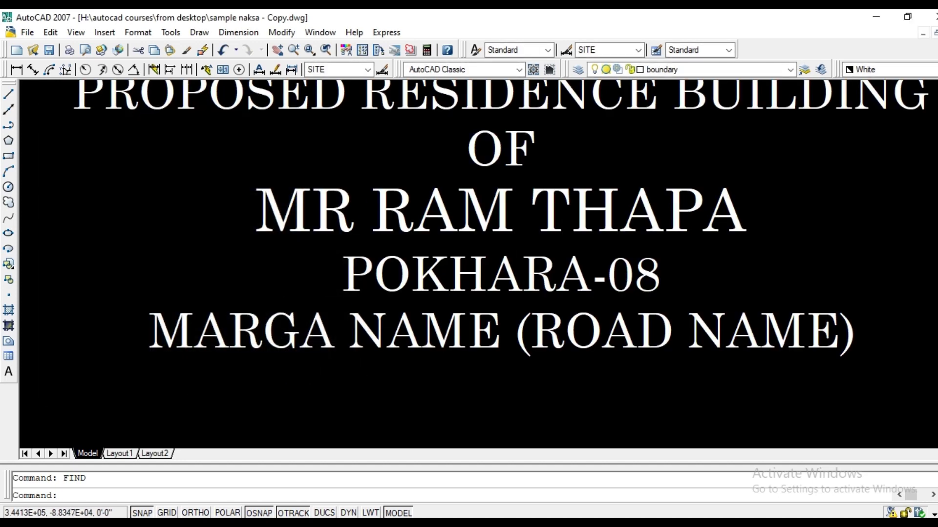
# Select the MARGA NAME (ROAD NAME) line in the title block text
pyautogui.scroll(-4, 477, 324)
pyautogui.scroll(5, 450, 308)
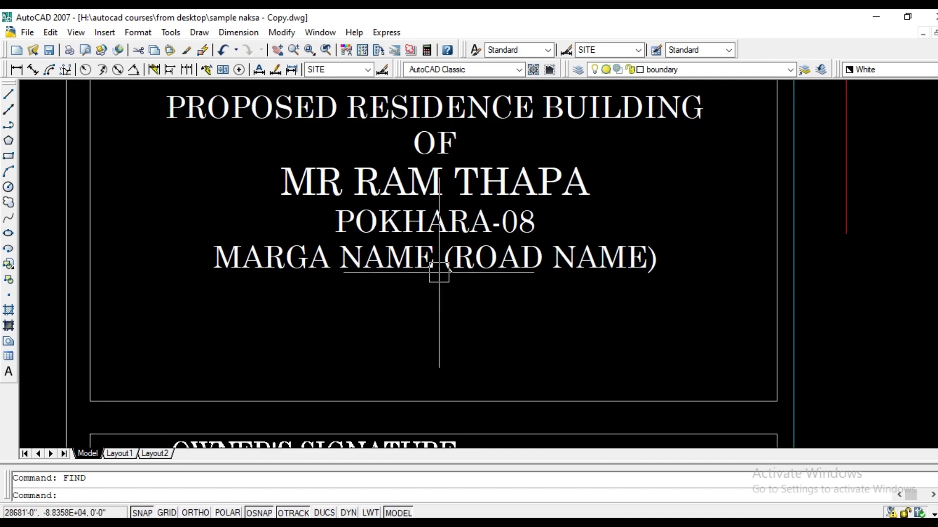
pyautogui.doubleClick(433, 183)
pyautogui.moveTo(656, 266); pyautogui.dragTo(217, 258)
pyautogui.hotkey('ctrl', 'c')
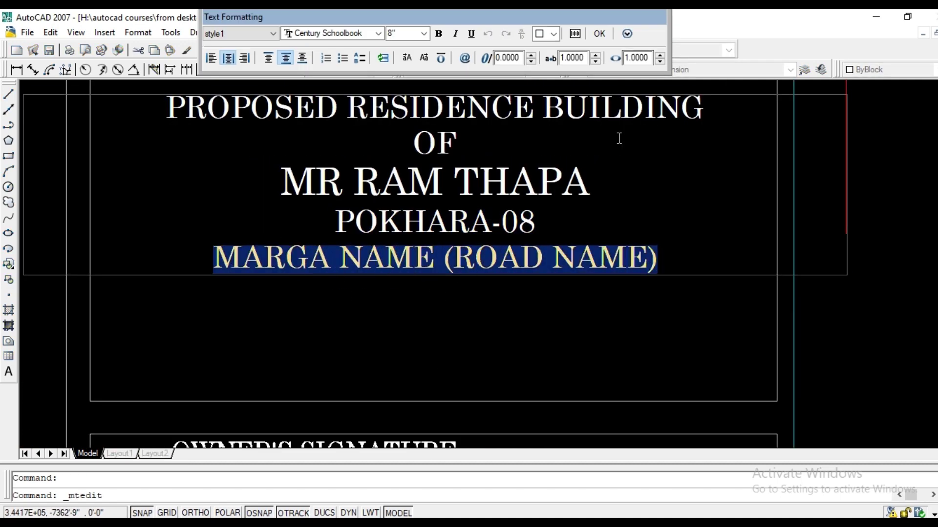
# Search for MARGA NAME (ROAD NAME) and replace every occurrence with the actual road name
pyautogui.click(602, 33)
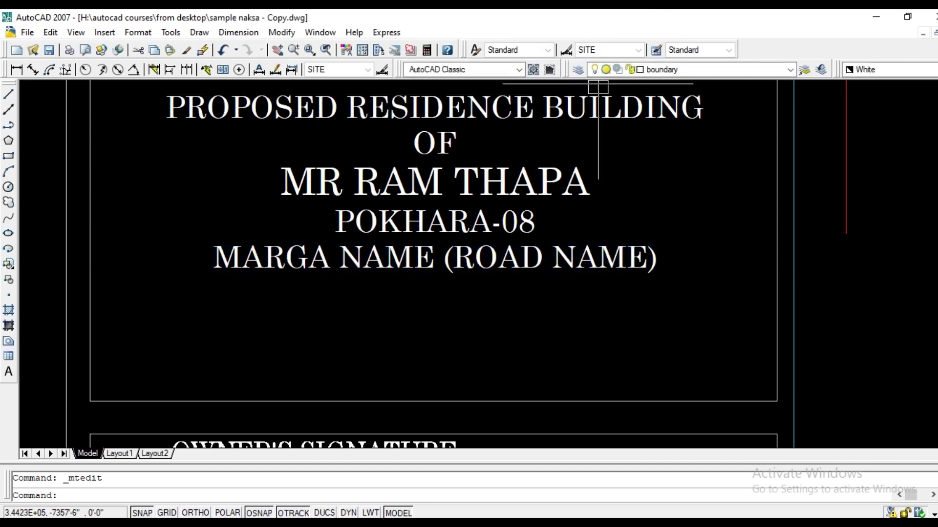
pyautogui.write('FIND')
pyautogui.press('Return')
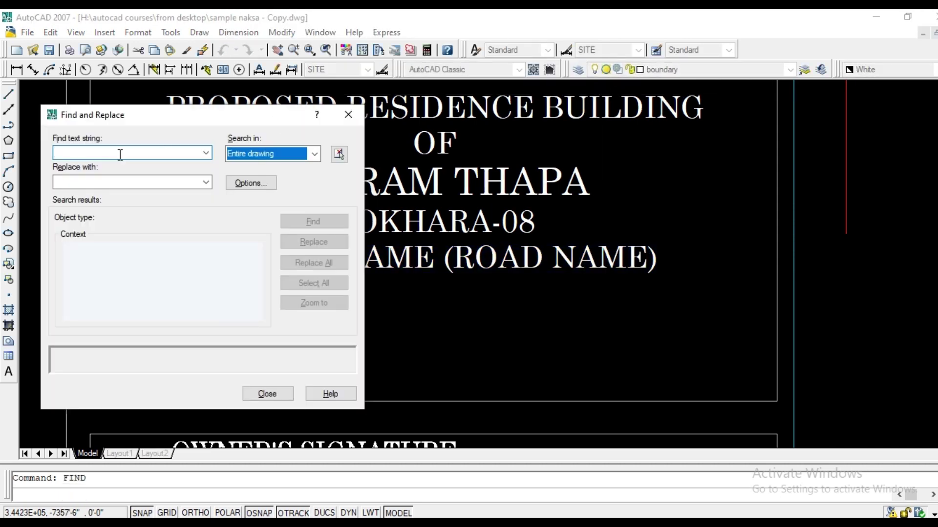
pyautogui.hotkey('ctrl', 'v')
pyautogui.click(99, 182)
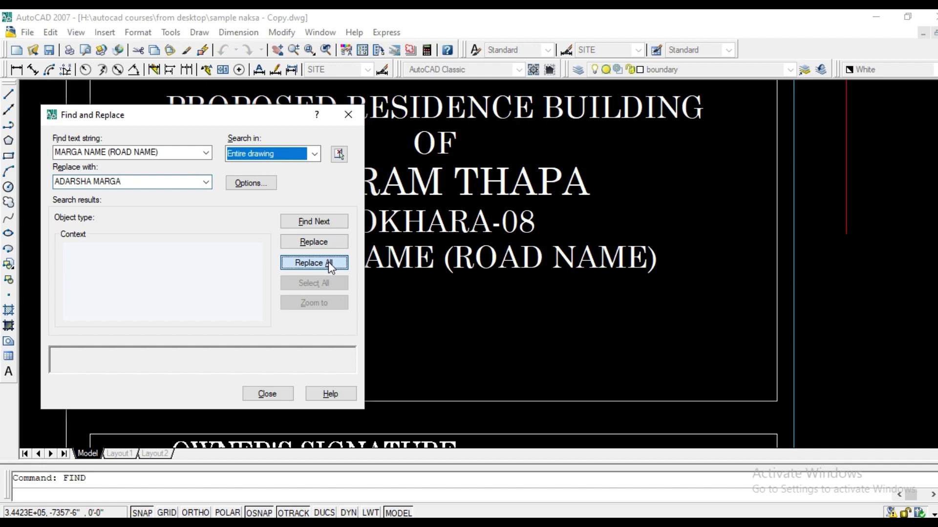
pyautogui.click(277, 394)
pyautogui.scroll(-5, 445, 242)
pyautogui.scroll(3, 445, 242)
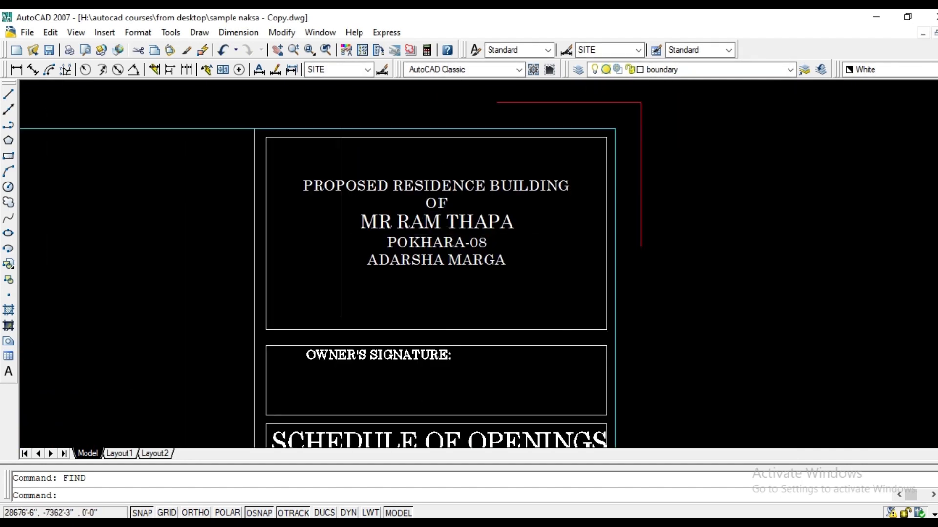
pyautogui.scroll(1, 447, 293)
pyautogui.moveTo(450, 285); pyautogui.dragTo(443, 227, button='middle')
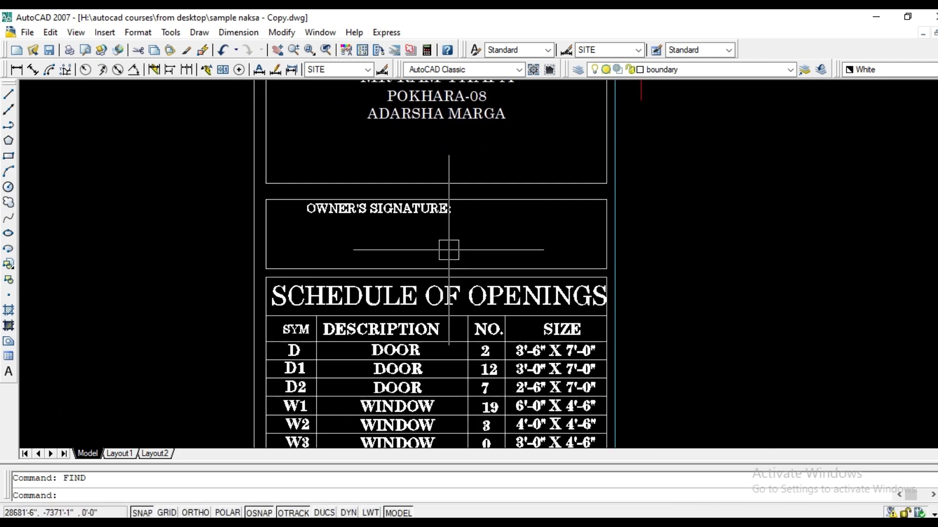
pyautogui.moveTo(480, 428); pyautogui.dragTo(464, 292, button='middle')
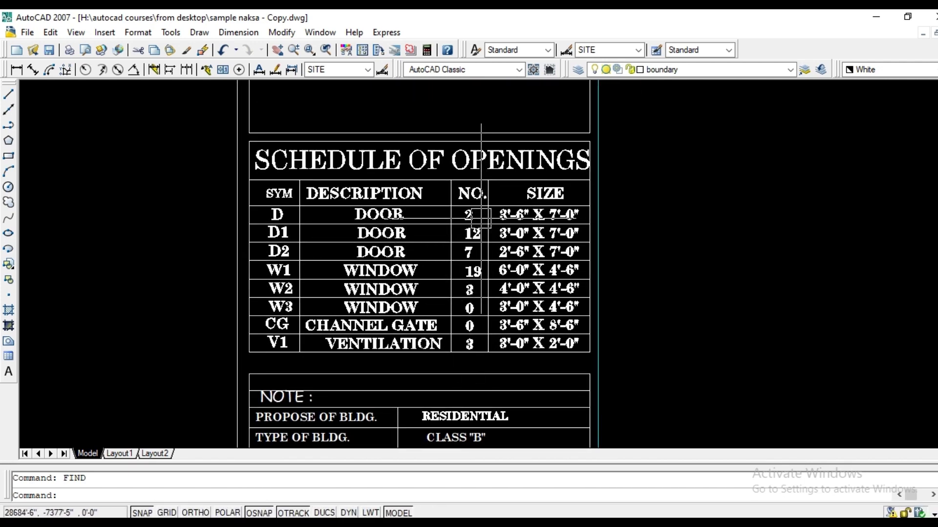
pyautogui.scroll(-1, 487, 206)
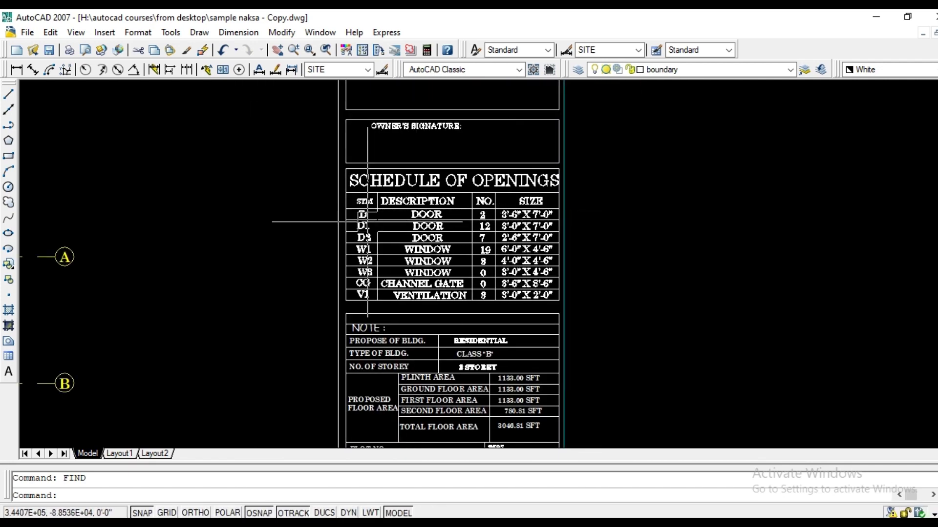
pyautogui.moveTo(504, 257); pyautogui.dragTo(556, 236, button='middle')
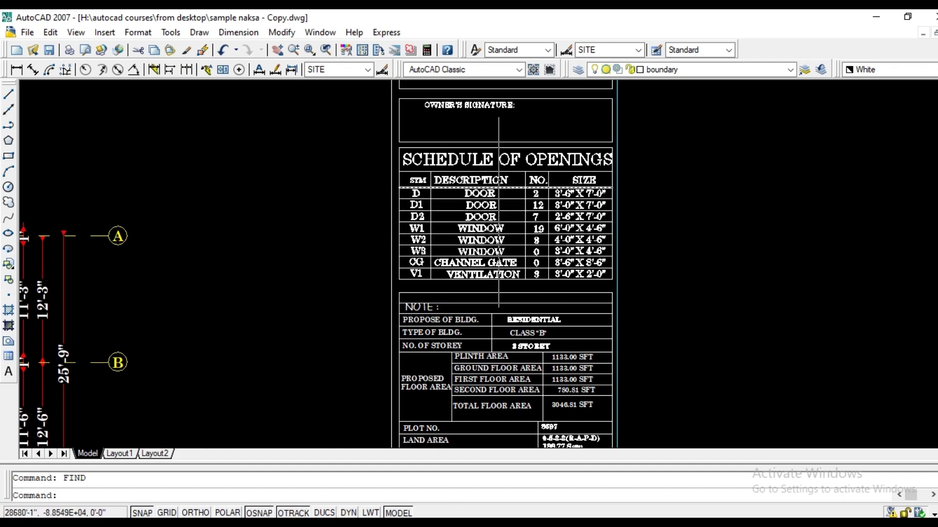
pyautogui.scroll(-4, 498, 187)
pyautogui.scroll(5, 220, 303)
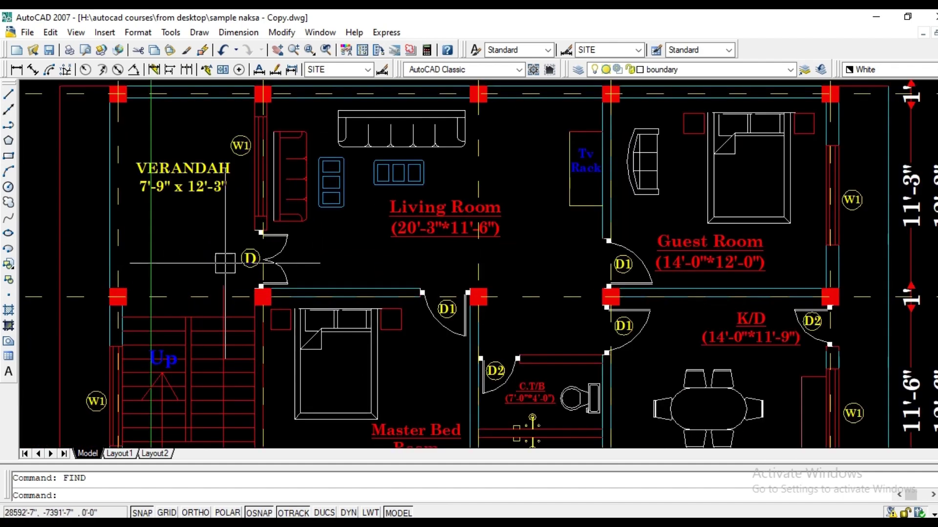
pyautogui.scroll(-6, 220, 303)
pyautogui.moveTo(390, 337); pyautogui.dragTo(428, 151, button='middle')
pyautogui.scroll(-6, 427, 151)
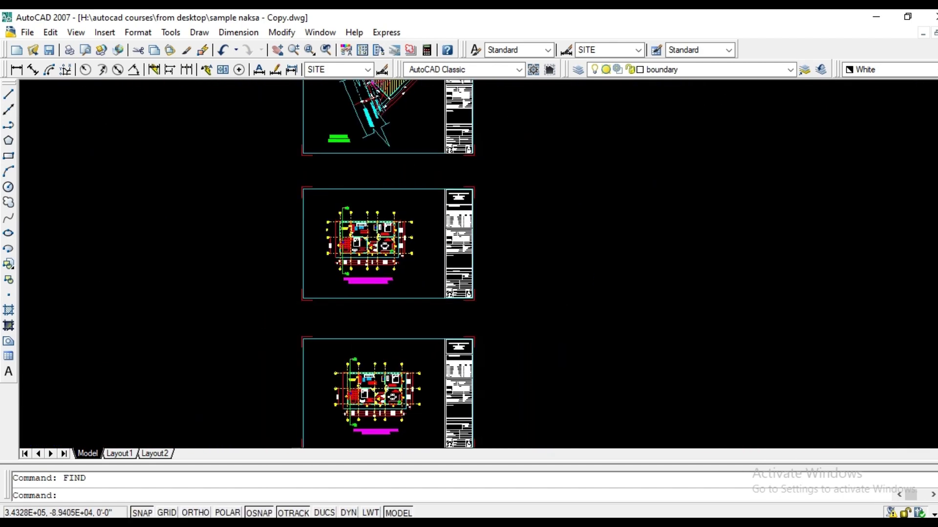
pyautogui.scroll(6, 517, 319)
pyautogui.scroll(-5, 517, 318)
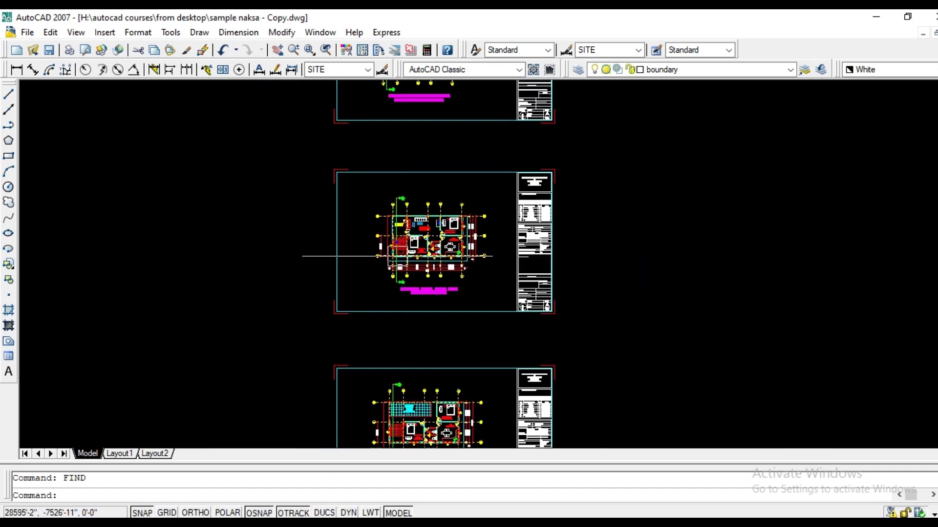
pyautogui.scroll(7, 337, 255)
pyautogui.scroll(-5, 525, 192)
pyautogui.scroll(-4, 526, 192)
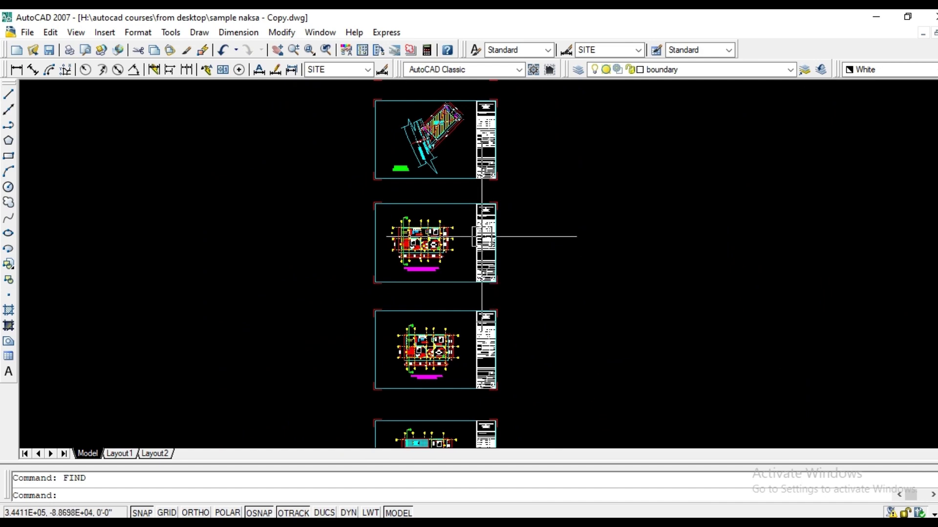
pyautogui.scroll(10, 482, 237)
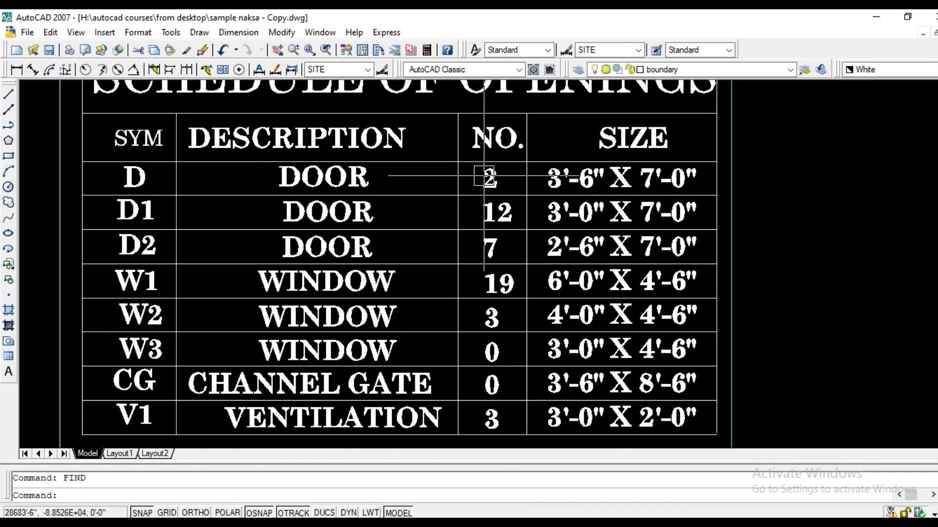
# Inspect the door and window tags around the staircase and K/D room of the ground-floor plan
pyautogui.click(679, 180)
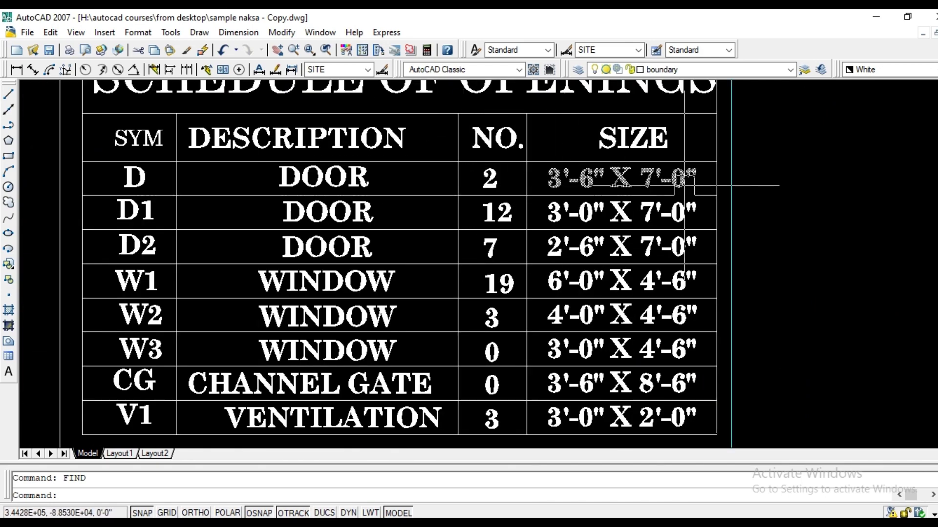
pyautogui.scroll(3, 503, 186)
pyautogui.scroll(-8, 507, 213)
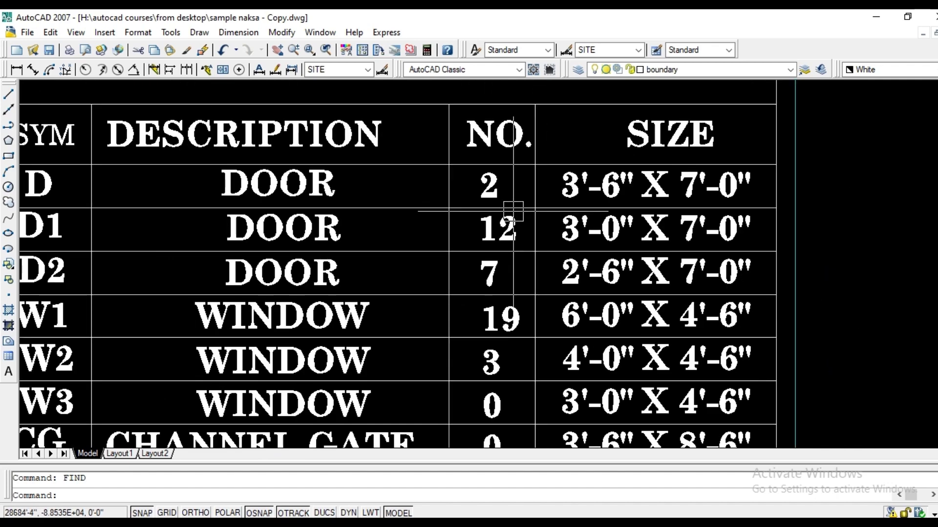
pyautogui.moveTo(293, 283); pyautogui.dragTo(462, 226, button='middle')
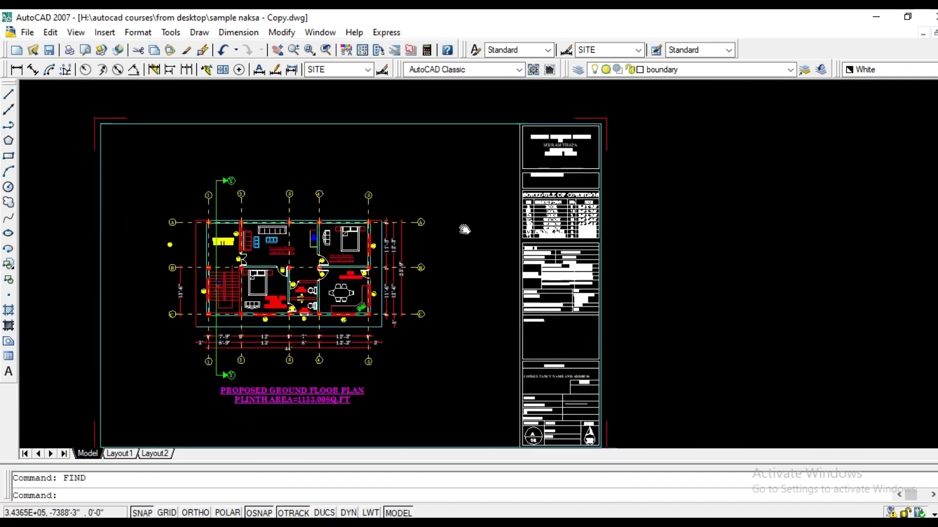
pyautogui.scroll(6, 313, 293)
pyautogui.moveTo(313, 292); pyautogui.dragTo(285, 224, button='middle')
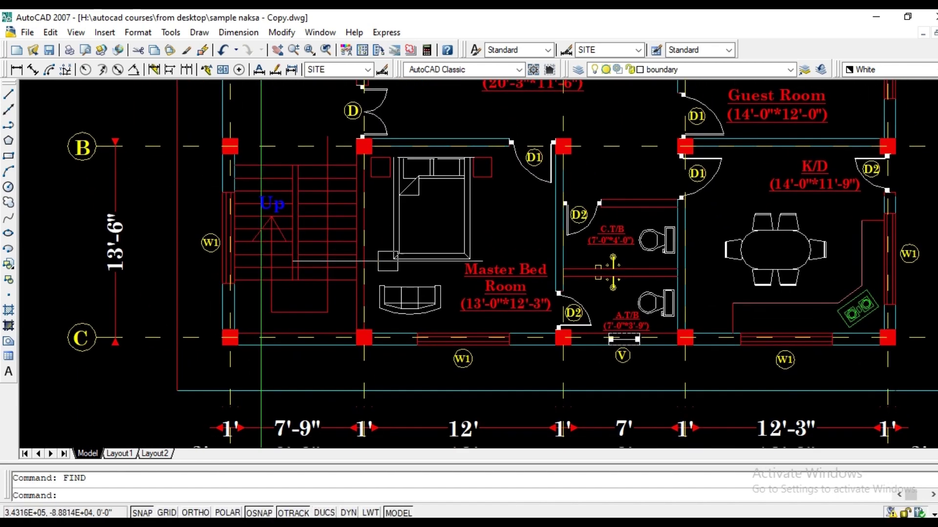
pyautogui.moveTo(404, 262); pyautogui.dragTo(303, 346, button='middle')
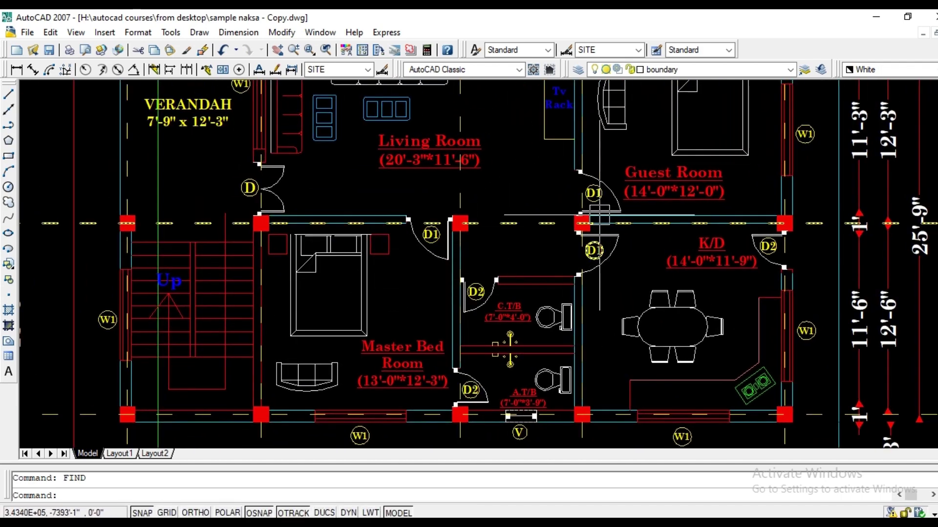
pyautogui.scroll(-8, 528, 264)
pyautogui.moveTo(527, 281)
pyautogui.mouseDown(button='middle')
pyautogui.moveTo(527, 374)
pyautogui.moveTo(504, 351)
pyautogui.mouseUp(button='middle')
pyautogui.scroll(8, 527, 374)
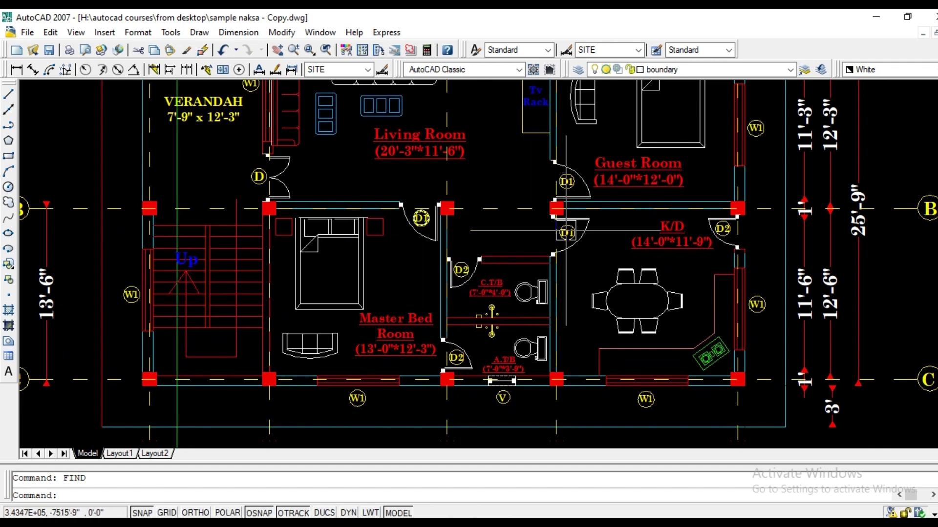
# Zoom in close on the Schedule of Openings table
pyautogui.scroll(-6, 565, 183)
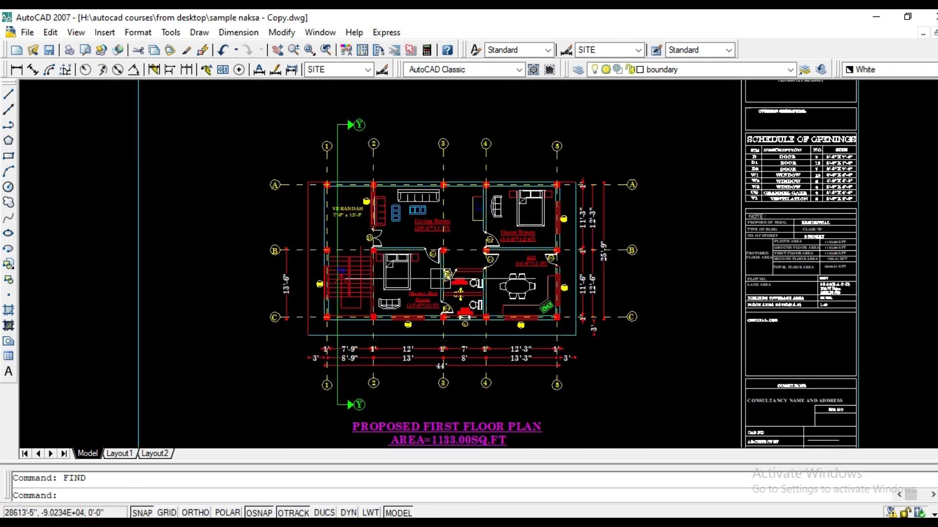
pyautogui.scroll(6, 415, 237)
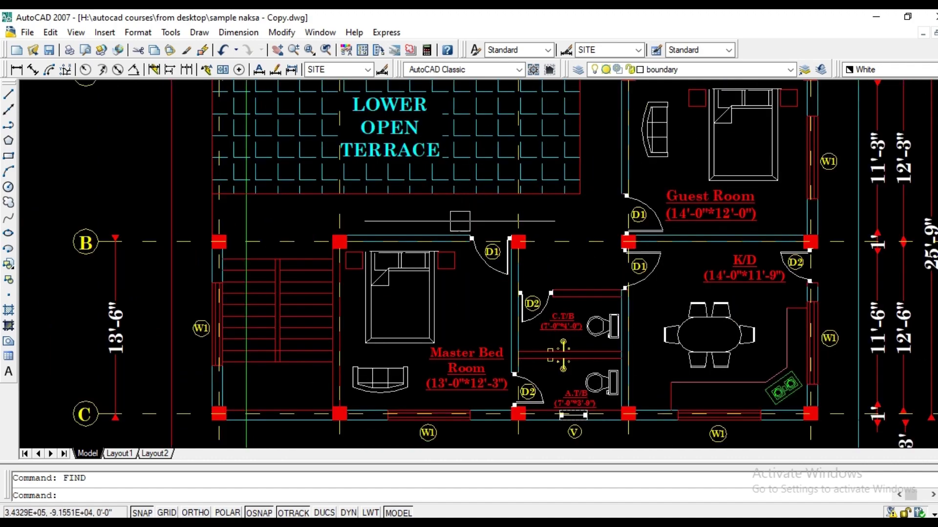
pyautogui.scroll(-8, 551, 280)
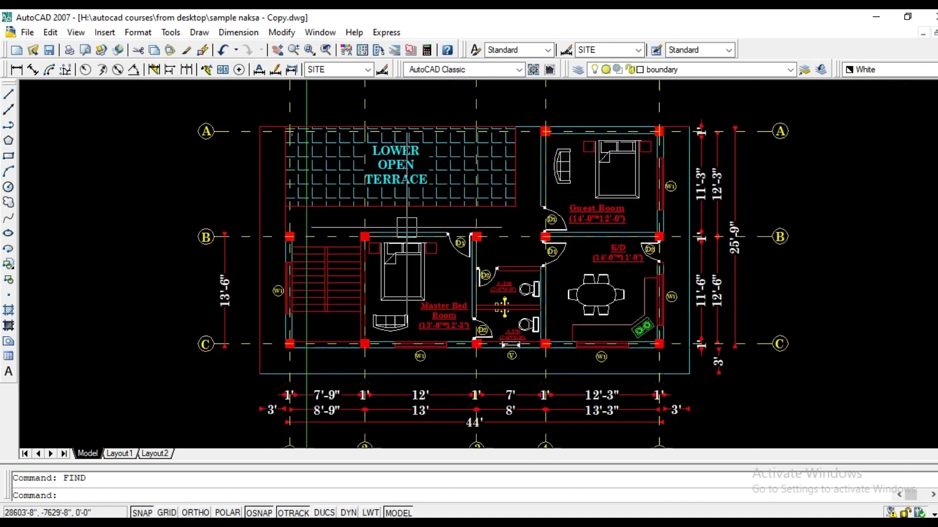
pyautogui.scroll(-2, 550, 279)
pyautogui.moveTo(482, 153); pyautogui.dragTo(482, 310, button='middle')
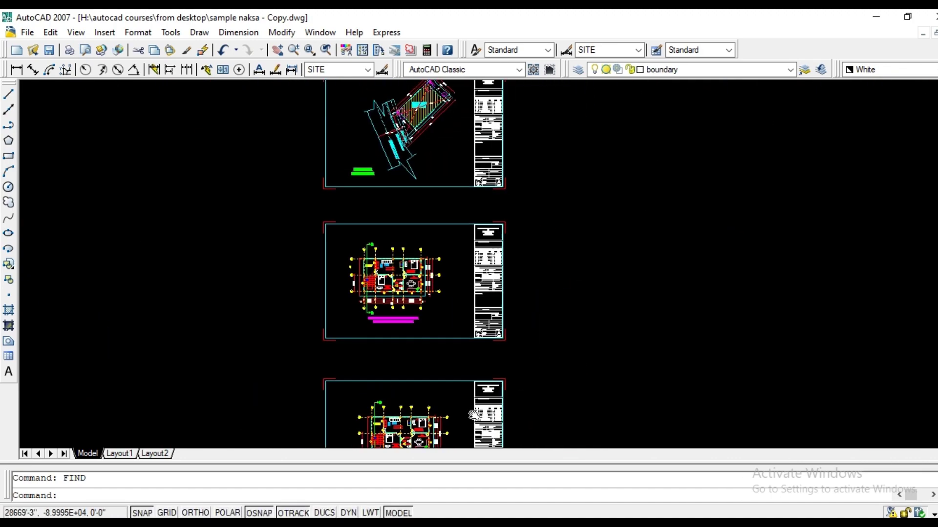
pyautogui.scroll(5, 481, 310)
pyautogui.scroll(8, 507, 230)
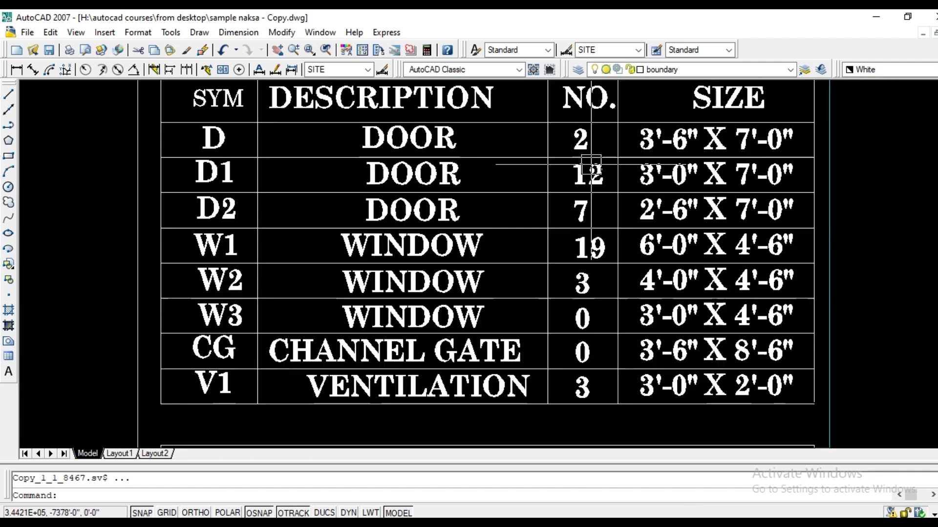
# Edit the D1 NO. entry in the Schedule of Openings, replacing 12 with 10
pyautogui.doubleClick(610, 176)
pyautogui.press('BackSpace')
pyautogui.press('BackSpace')
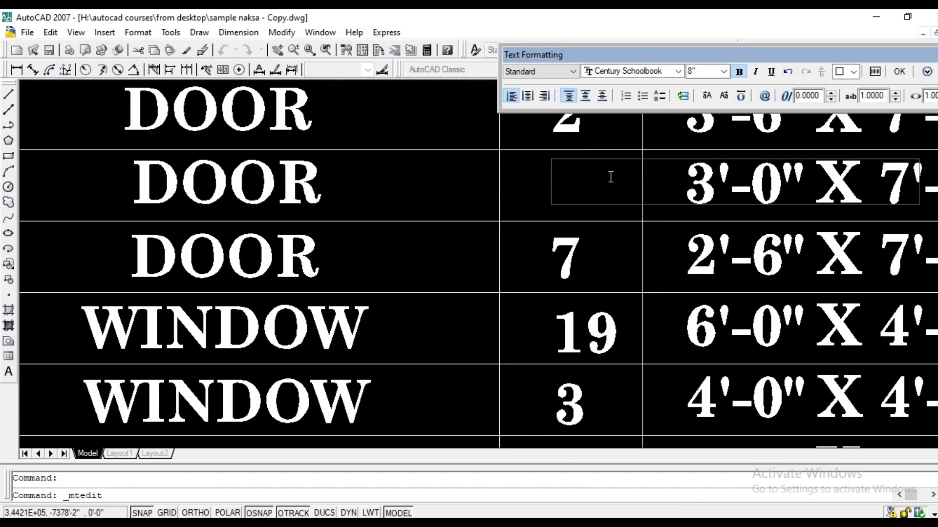
pyautogui.write('10')
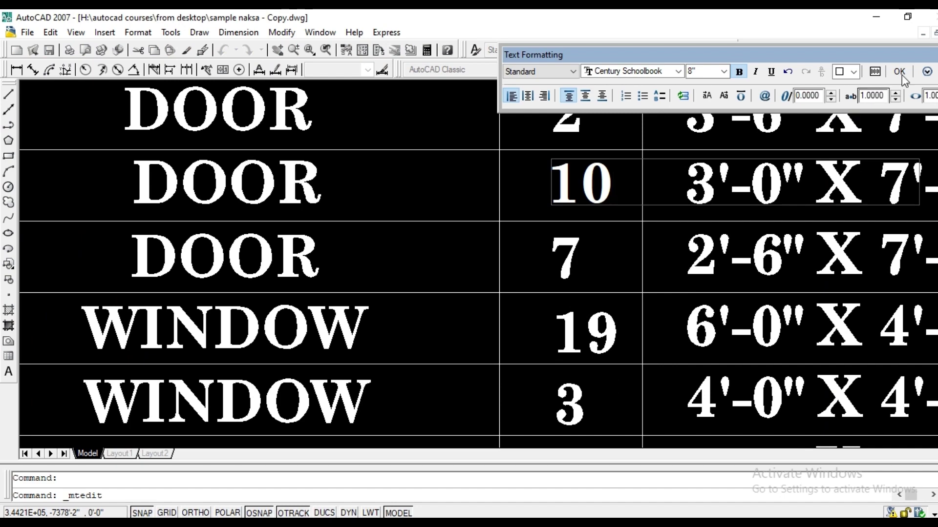
pyautogui.click(899, 71)
pyautogui.moveTo(776, 205); pyautogui.dragTo(576, 209, button='middle')
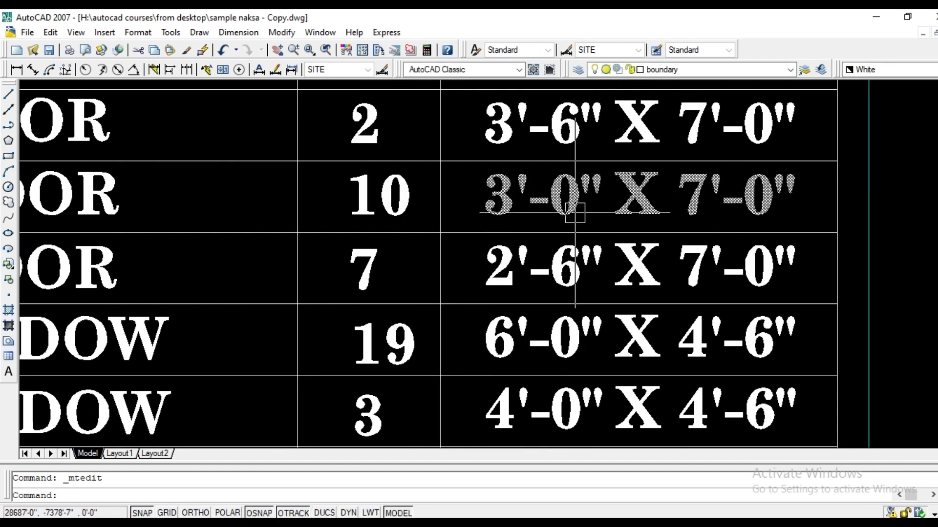
pyautogui.scroll(-8, 617, 221)
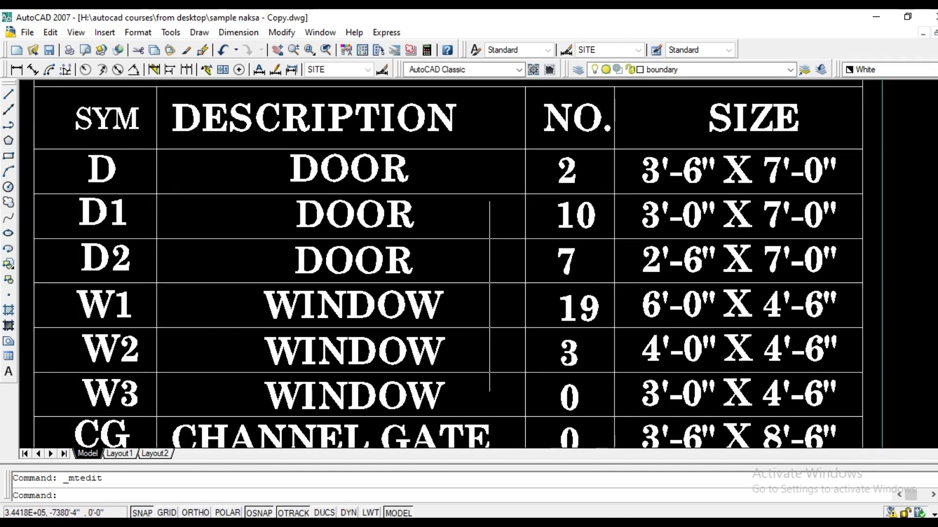
pyautogui.scroll(-6, 406, 246)
pyautogui.scroll(2, 407, 246)
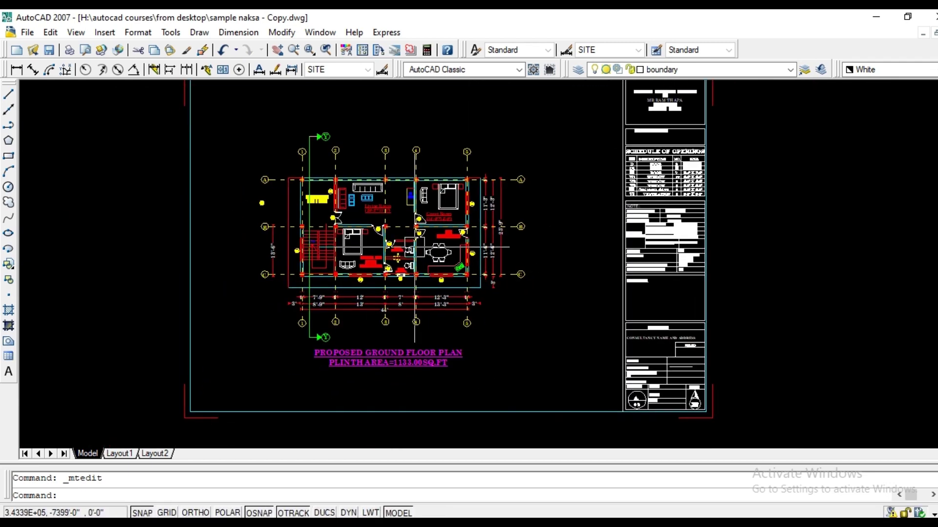
pyautogui.scroll(6, 407, 246)
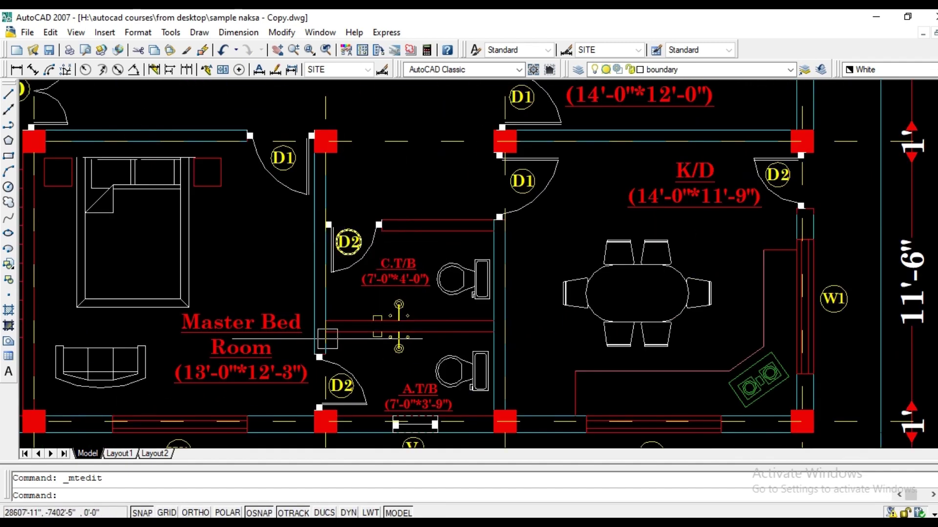
pyautogui.moveTo(615, 294); pyautogui.dragTo(390, 314, button='middle')
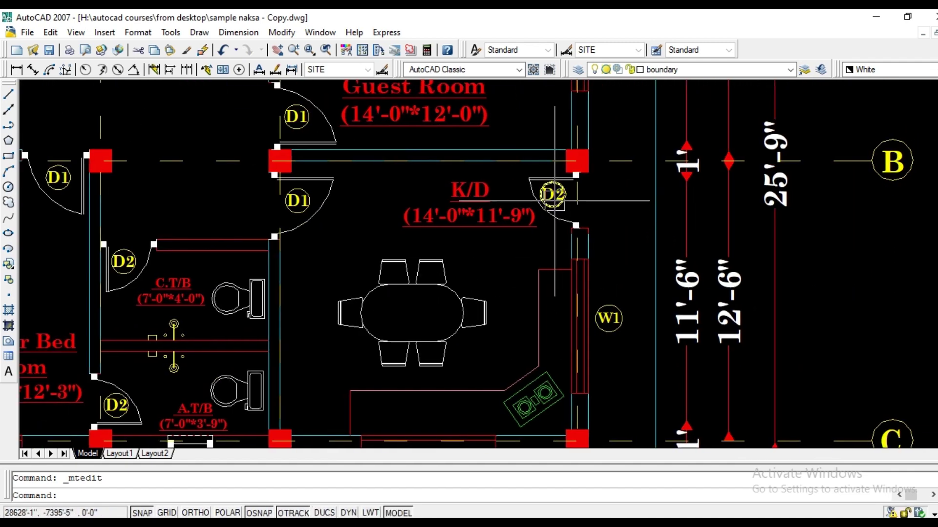
pyautogui.scroll(-8, 554, 200)
pyautogui.moveTo(481, 445)
pyautogui.mouseDown(button='middle')
pyautogui.moveTo(482, 293)
pyautogui.moveTo(414, 204)
pyautogui.mouseUp(button='middle')
pyautogui.scroll(6, 470, 278)
pyautogui.moveTo(512, 179); pyautogui.dragTo(389, 219, button='middle')
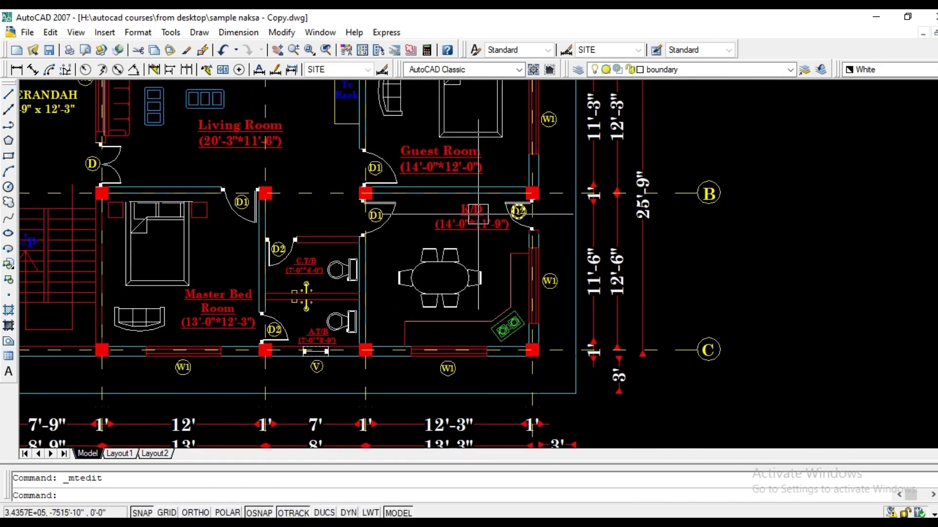
pyautogui.scroll(-8, 478, 211)
pyautogui.moveTo(472, 272); pyautogui.dragTo(472, 199, button='middle')
pyautogui.scroll(8, 472, 199)
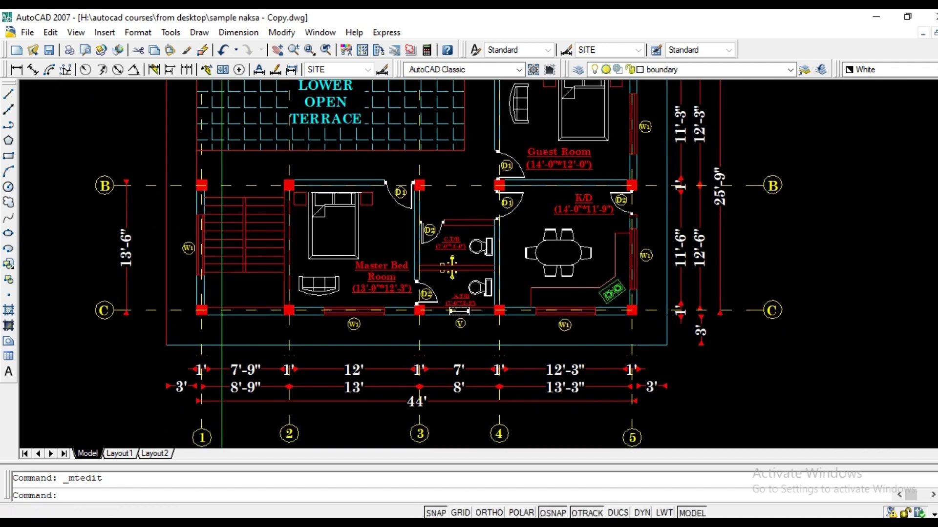
pyautogui.scroll(2, 504, 198)
pyautogui.moveTo(410, 319); pyautogui.dragTo(413, 342, button='middle')
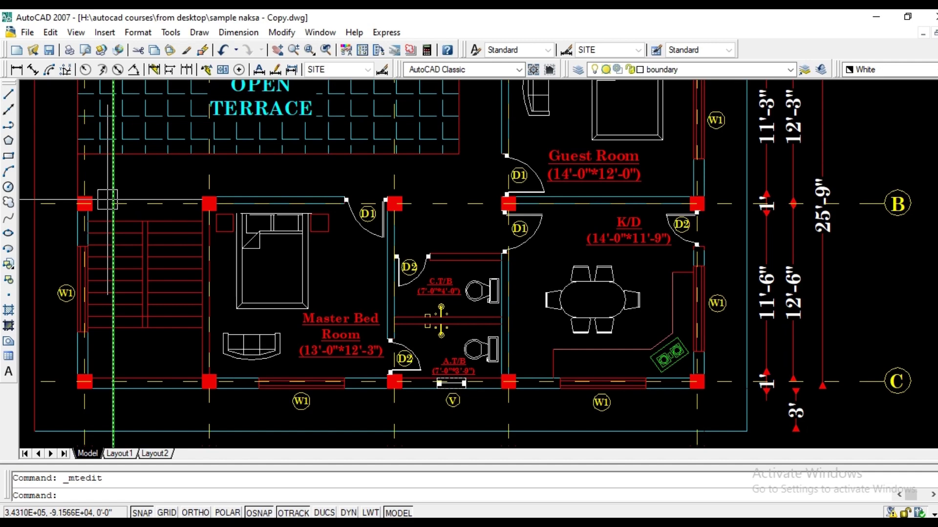
pyautogui.scroll(-6, 108, 200)
pyautogui.moveTo(308, 205); pyautogui.dragTo(508, 229, button='middle')
# Edit the D2 NO. entry in the Schedule of Openings, replacing 7 with 10
pyautogui.scroll(6, 508, 230)
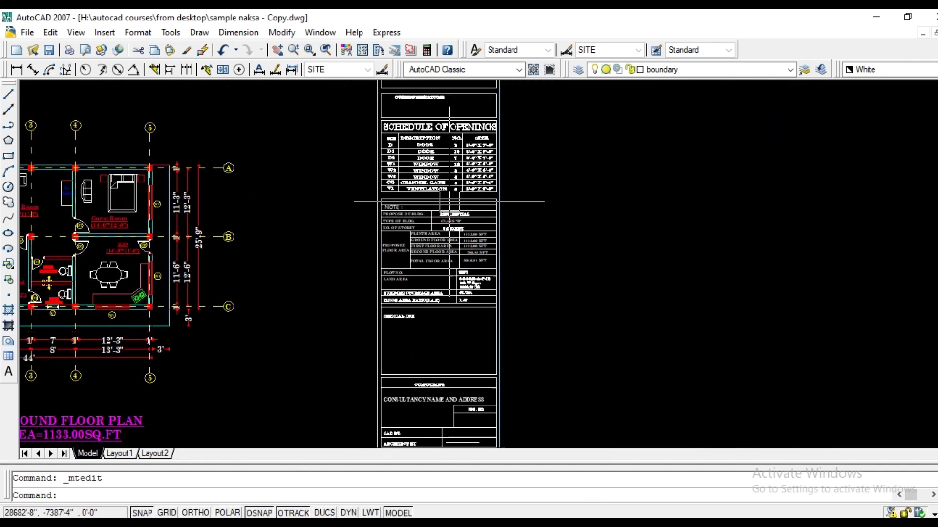
pyautogui.scroll(3, 504, 246)
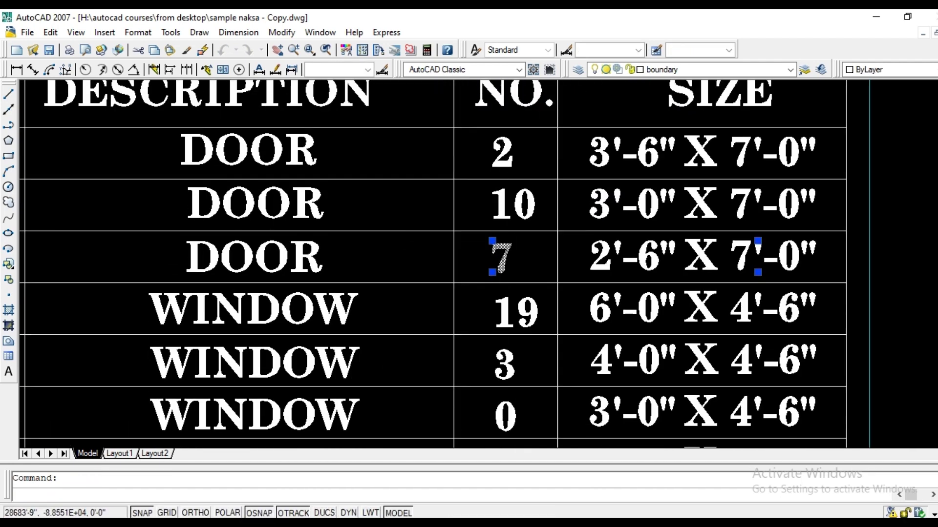
pyautogui.doubleClick(510, 258)
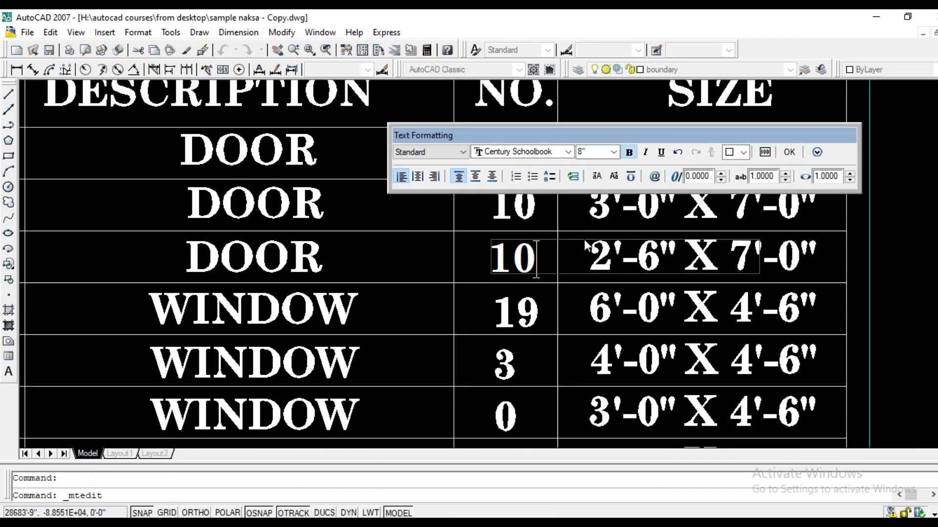
pyautogui.click(790, 153)
pyautogui.scroll(2, 629, 259)
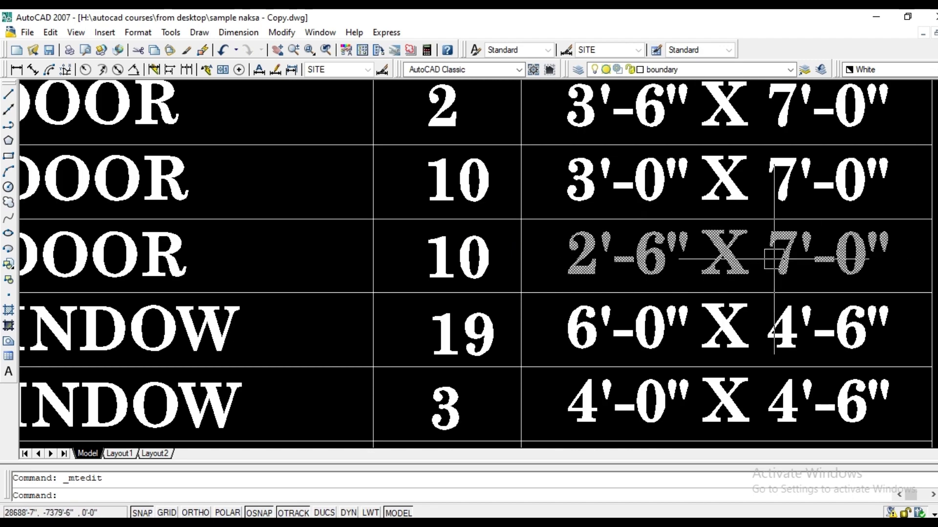
pyautogui.scroll(-6, 636, 282)
pyautogui.scroll(3, 636, 282)
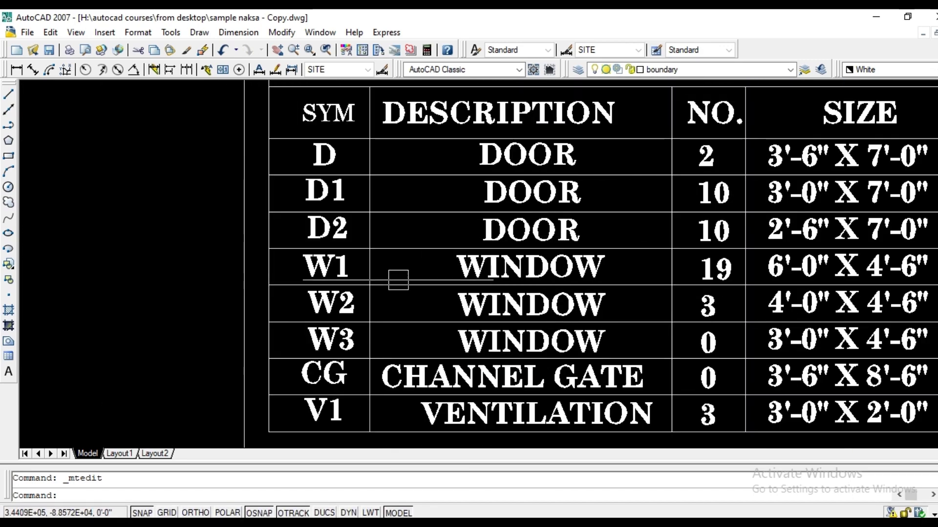
pyautogui.scroll(-8, 597, 292)
pyautogui.scroll(-1, 597, 292)
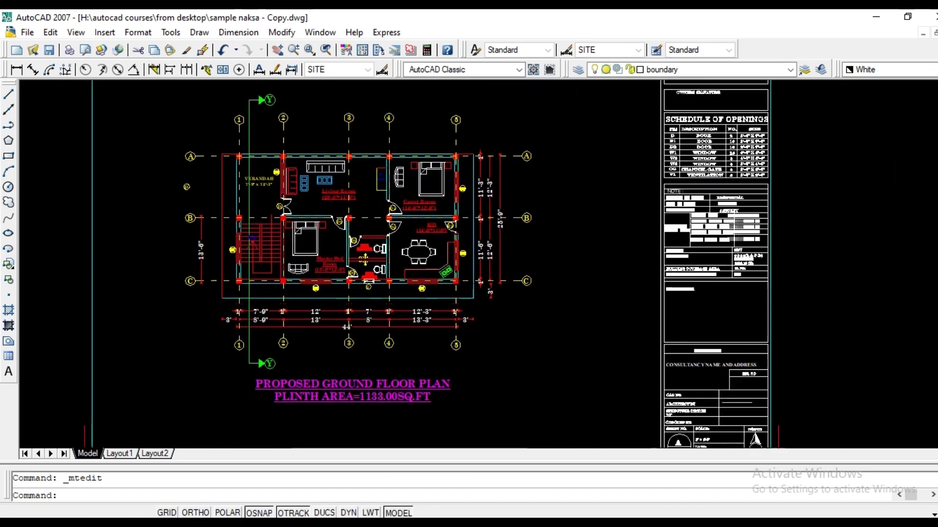
# Zoom and pan across the whole ground-floor plan down to its grid bubbles
pyautogui.scroll(6, 230, 254)
pyautogui.scroll(-1, 782, 244)
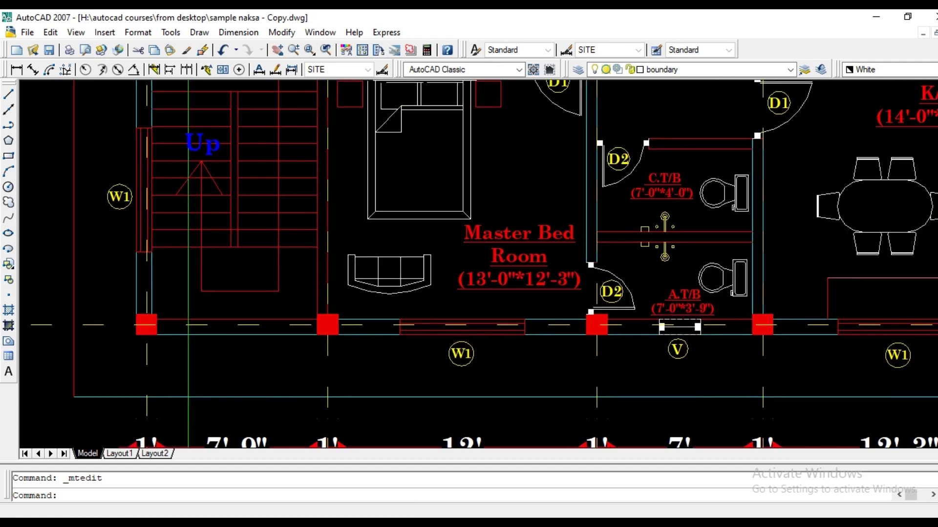
pyautogui.moveTo(781, 245); pyautogui.dragTo(383, 231, button='middle')
pyautogui.scroll(-1, 535, 369)
pyautogui.scroll(-4, 535, 369)
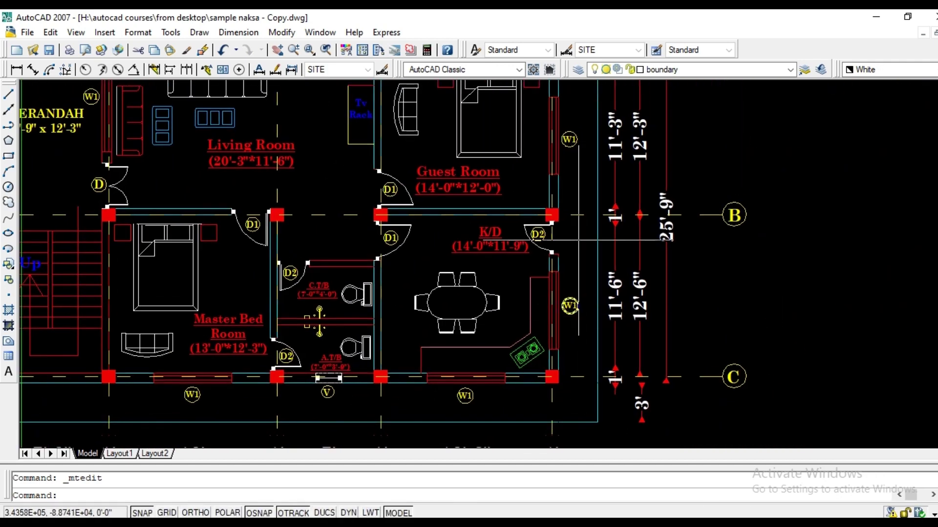
pyautogui.scroll(-1, 484, 227)
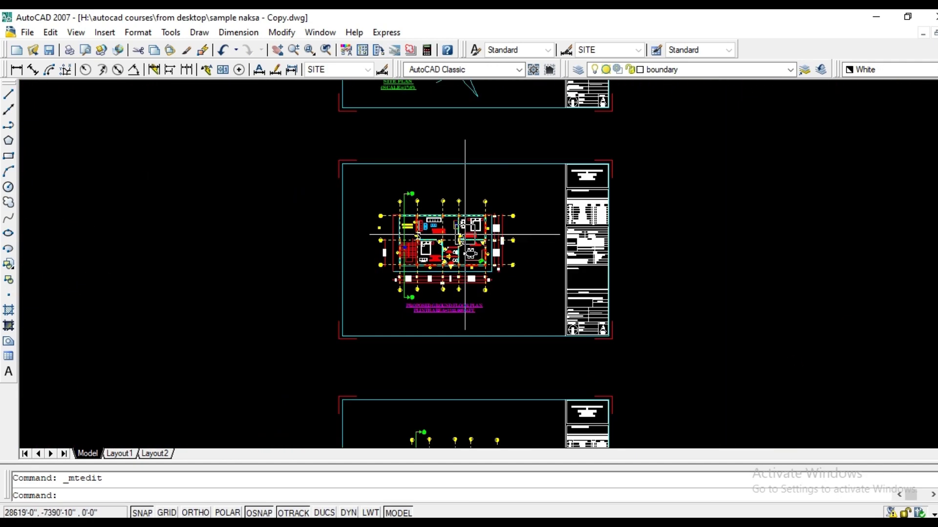
pyautogui.scroll(4, 427, 157)
pyautogui.scroll(-4, 427, 156)
pyautogui.scroll(-3, 427, 157)
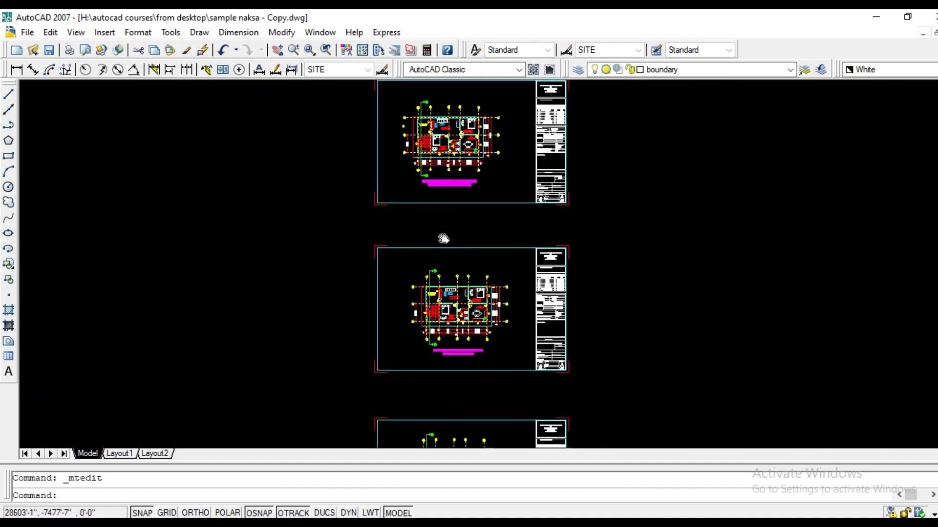
pyautogui.scroll(4, 442, 237)
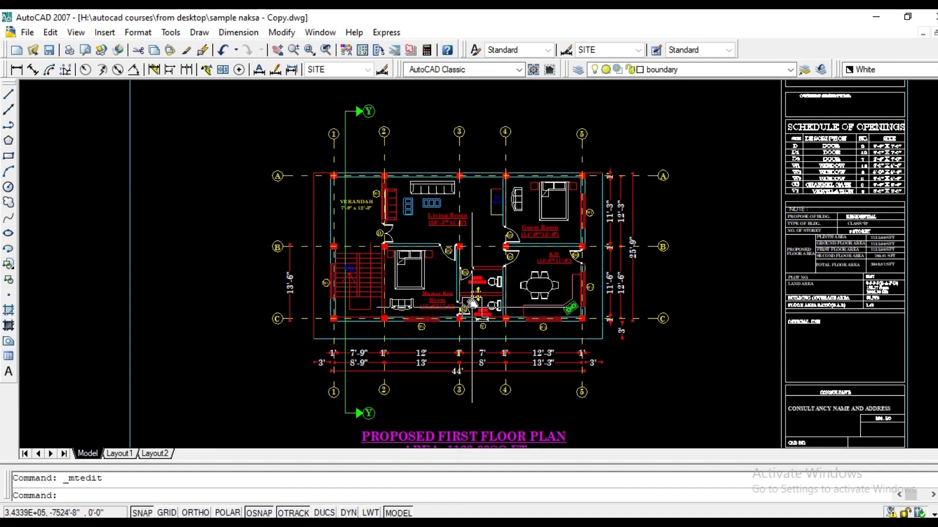
pyautogui.scroll(-3, 472, 305)
pyautogui.scroll(5, 462, 317)
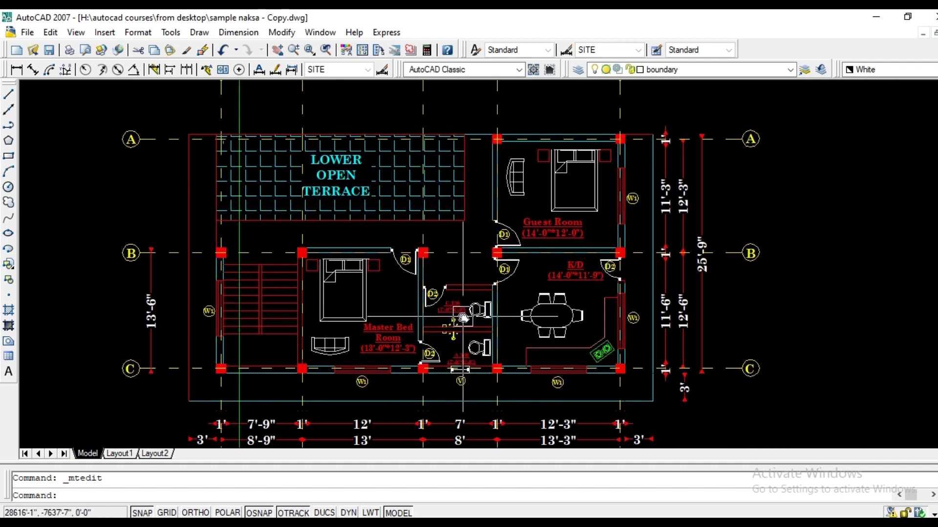
pyautogui.moveTo(462, 318); pyautogui.dragTo(462, 256, button='middle')
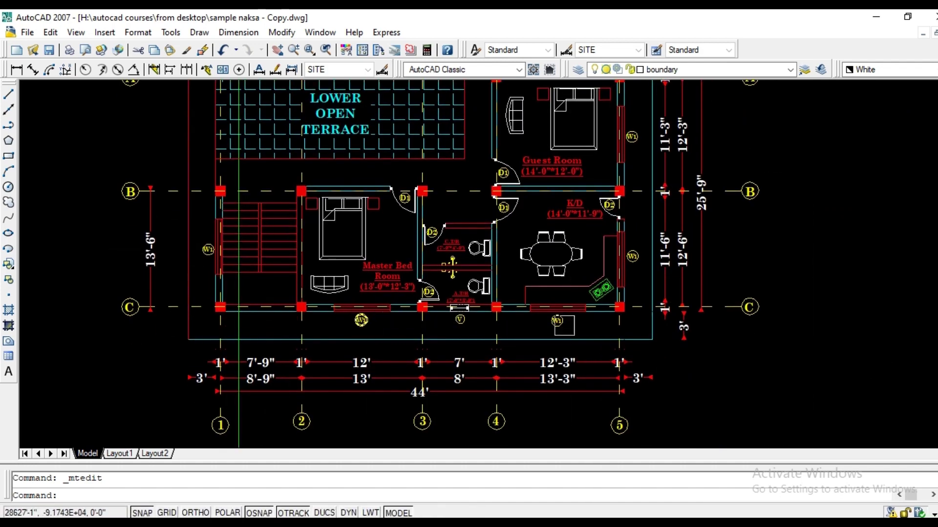
# Zoom in on the schedule's door and window counts (D1 10, D2 10, W1 19, W2 3)
pyautogui.moveTo(658, 316); pyautogui.dragTo(573, 383, button='middle')
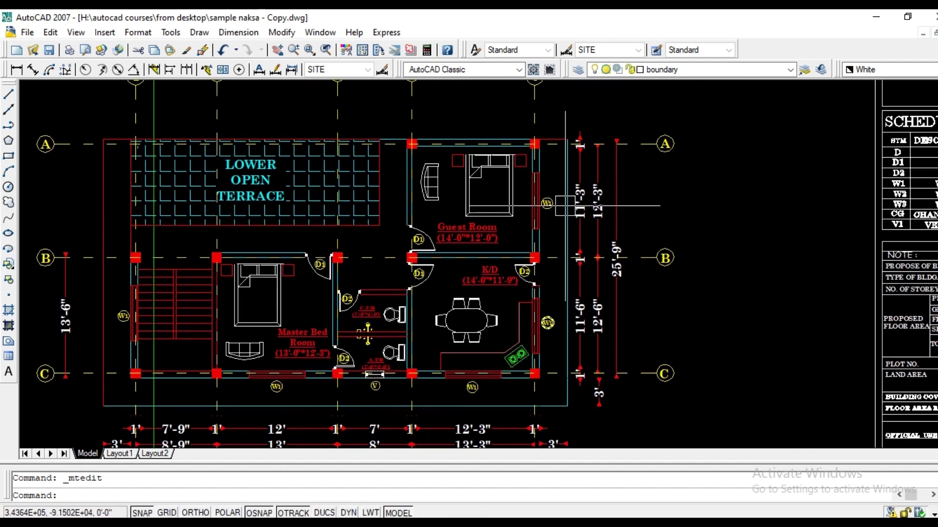
pyautogui.scroll(-5, 508, 203)
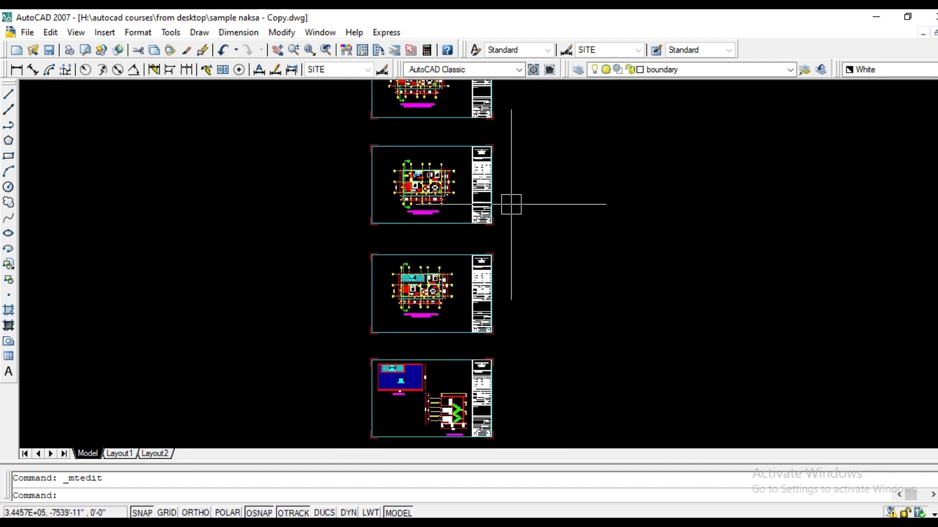
pyautogui.moveTo(508, 203); pyautogui.dragTo(485, 297, button='middle')
pyautogui.scroll(8, 467, 203)
# Change the W1 window count in the schedule from 19 to 17
pyautogui.scroll(3, 495, 180)
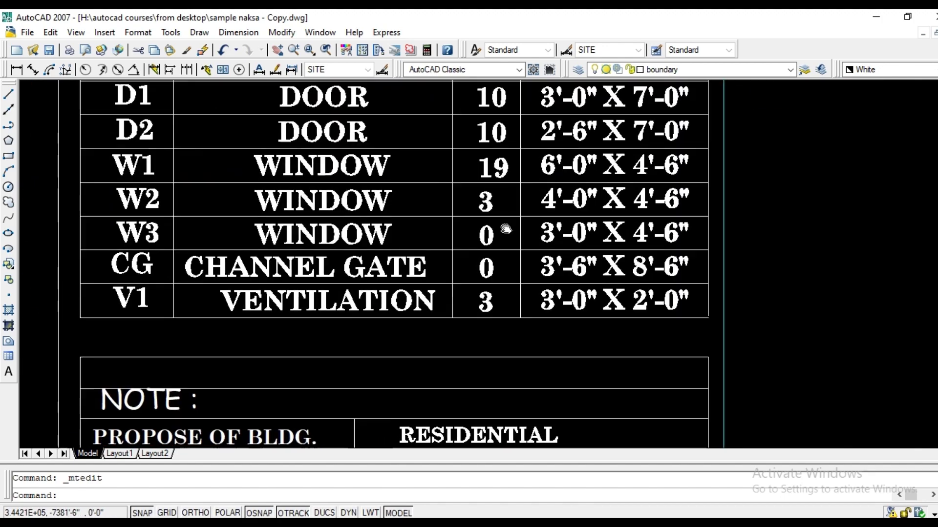
pyautogui.moveTo(508, 226); pyautogui.dragTo(509, 275, button='middle')
pyautogui.scroll(3, 508, 275)
pyautogui.click(490, 171)
pyautogui.doubleClick(557, 266)
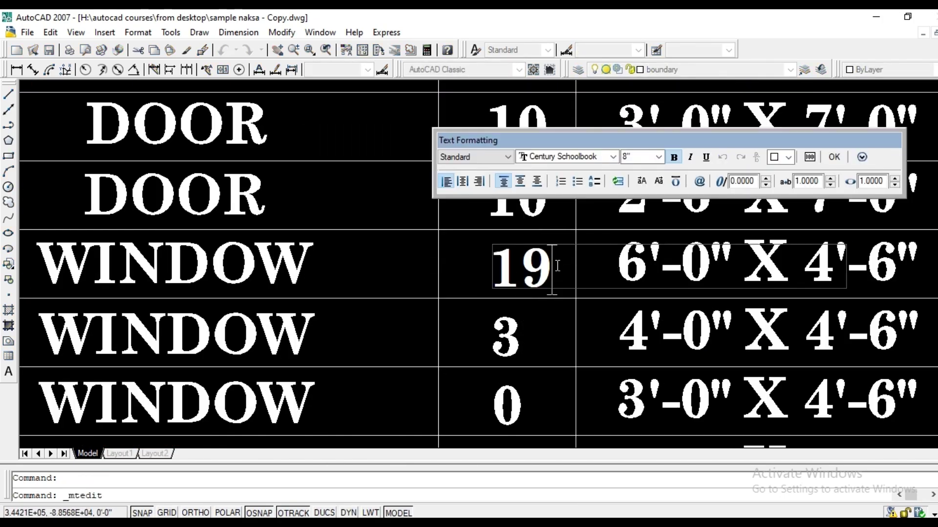
pyautogui.press('BackSpace')
pyautogui.write('7')
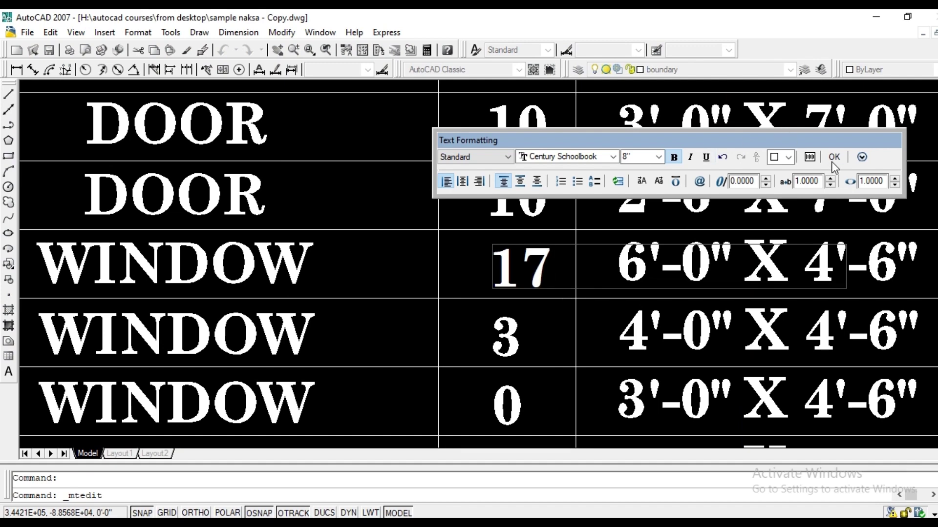
pyautogui.click(833, 157)
# Change the W2 window count in the schedule from 3 to 0
pyautogui.moveTo(710, 258); pyautogui.dragTo(493, 245, button='middle')
pyautogui.scroll(-3, 632, 244)
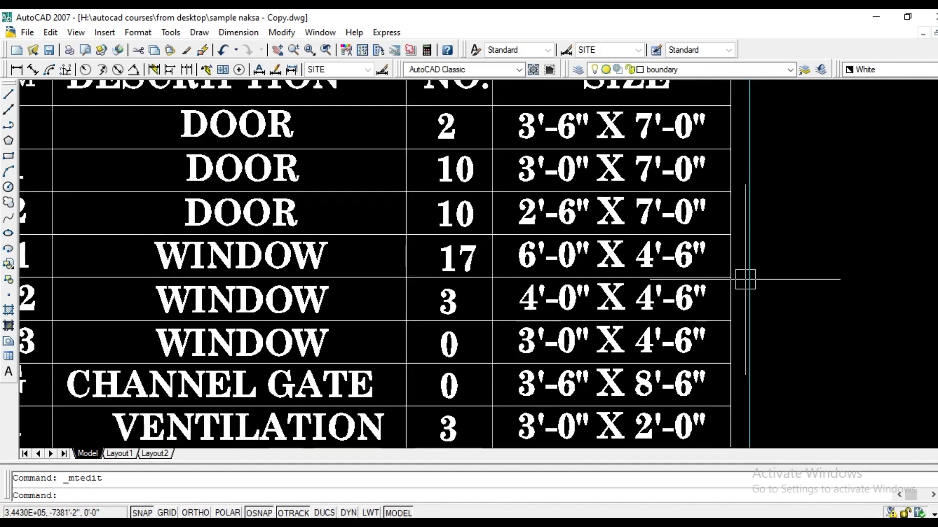
pyautogui.scroll(-3, 804, 274)
pyautogui.moveTo(434, 335); pyautogui.dragTo(567, 288, button='middle')
pyautogui.scroll(2, 415, 243)
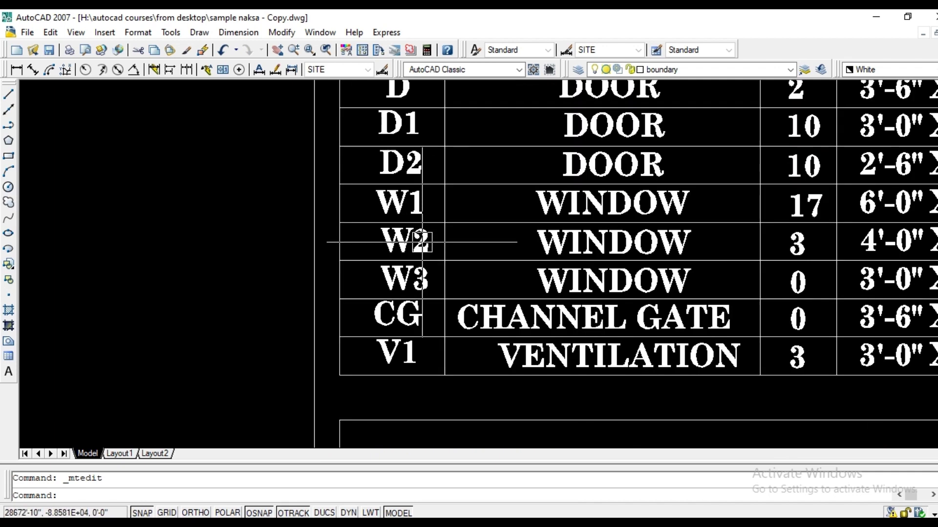
pyautogui.click(405, 240)
pyautogui.click(577, 239)
pyautogui.press('Escape')
pyautogui.scroll(2, 800, 241)
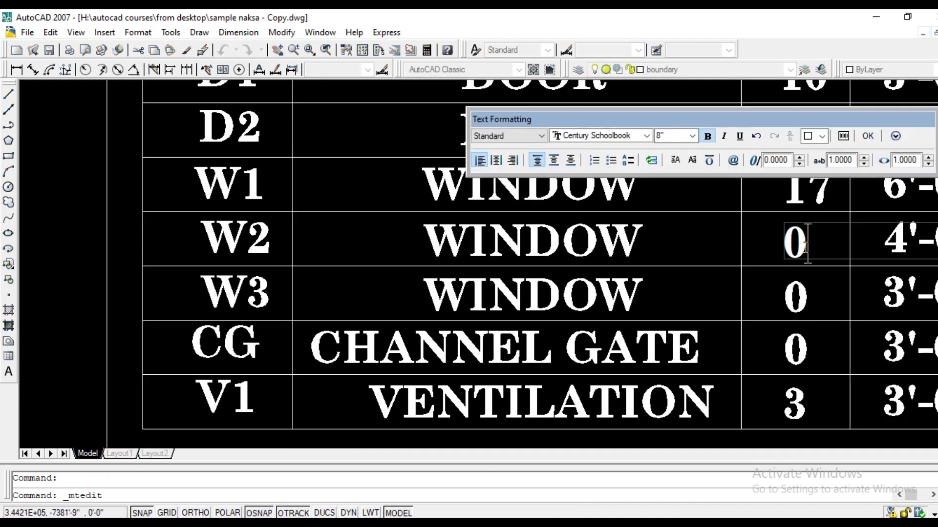
pyautogui.click(868, 136)
pyautogui.moveTo(518, 350)
pyautogui.mouseDown(button='middle')
pyautogui.moveTo(469, 299)
pyautogui.moveTo(369, 271)
pyautogui.mouseUp(button='middle')
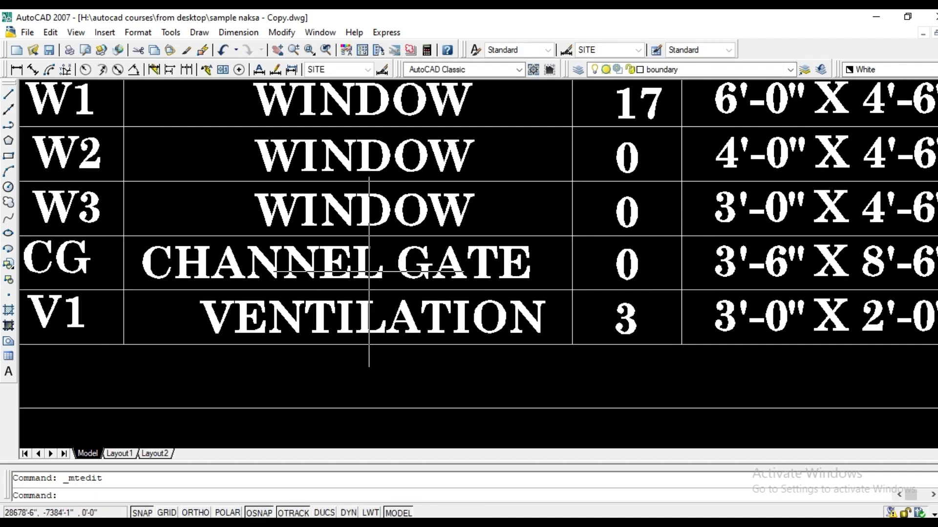
pyautogui.moveTo(646, 270); pyautogui.dragTo(668, 257, button='middle')
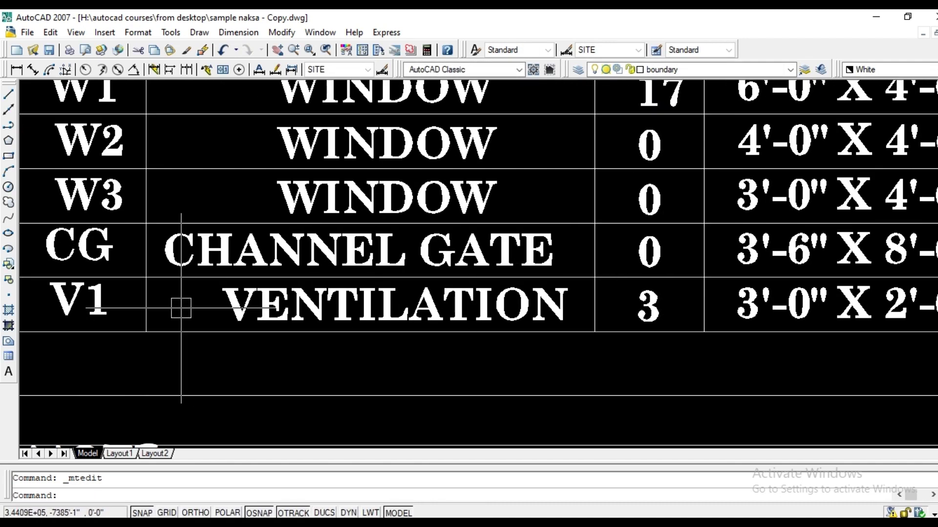
pyautogui.scroll(-6, 586, 300)
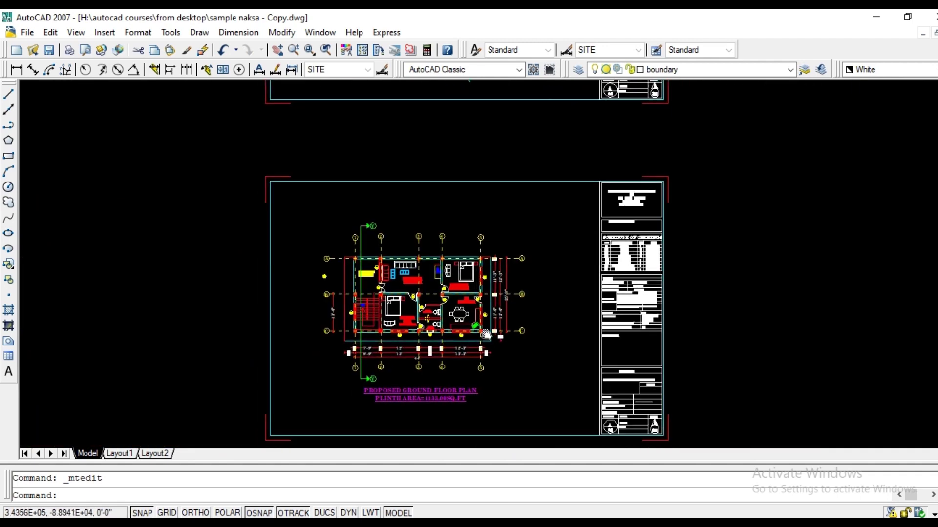
# Zoom over the ground and first floor plan sheets to recheck the openings
pyautogui.moveTo(592, 246); pyautogui.dragTo(558, 436, button='middle')
pyautogui.scroll(8, 448, 360)
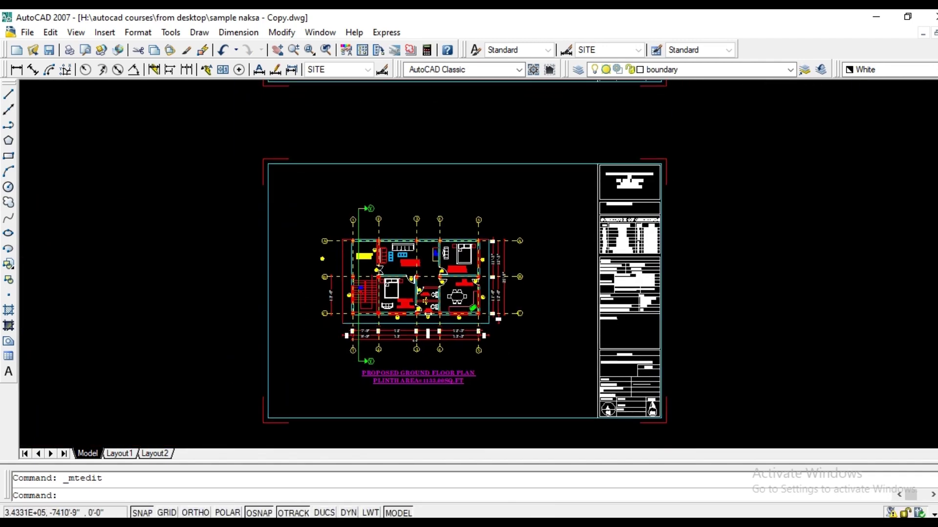
pyautogui.scroll(-7, 420, 313)
pyautogui.moveTo(420, 439); pyautogui.dragTo(493, 302, button='middle')
pyautogui.scroll(5, 513, 157)
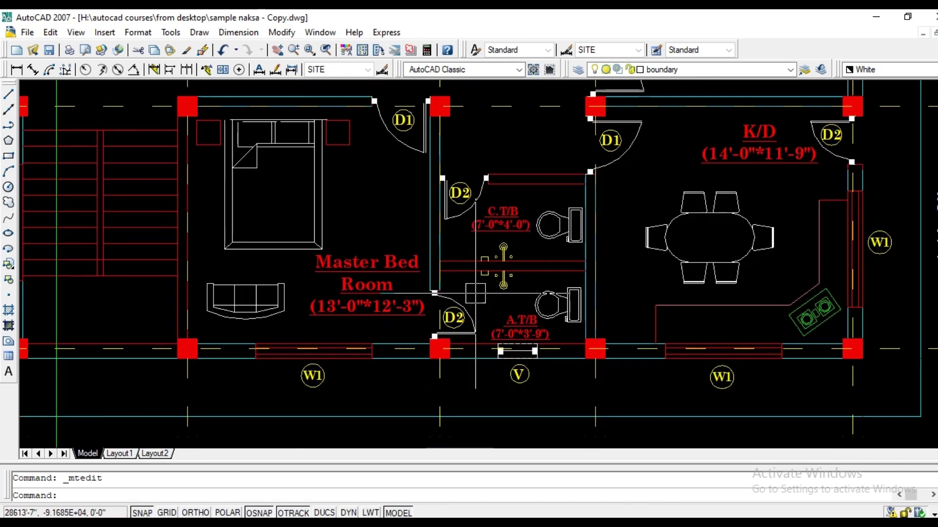
pyautogui.scroll(-8, 539, 227)
pyautogui.scroll(10, 539, 227)
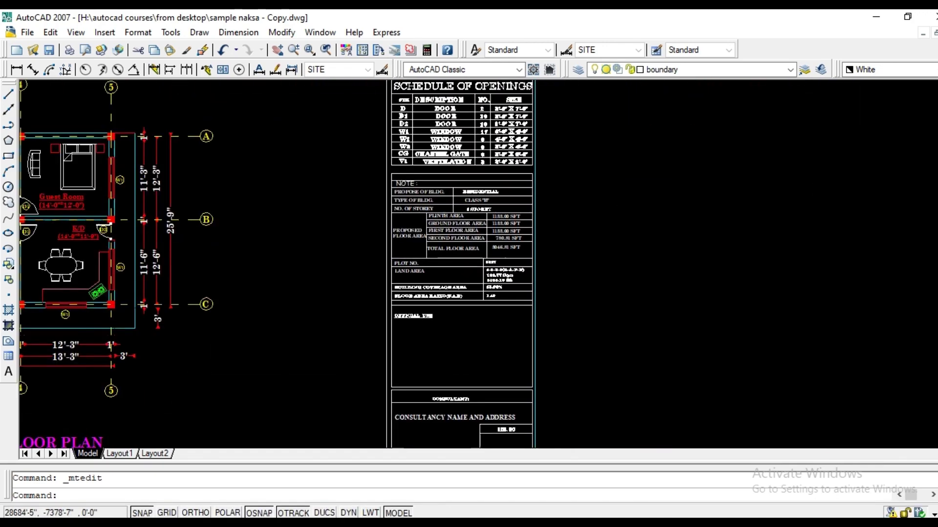
# Edit the V1 size text 3'-0" X 2'-0", deleting its leading 3
pyautogui.press('Escape')
pyautogui.scroll(3, 584, 295)
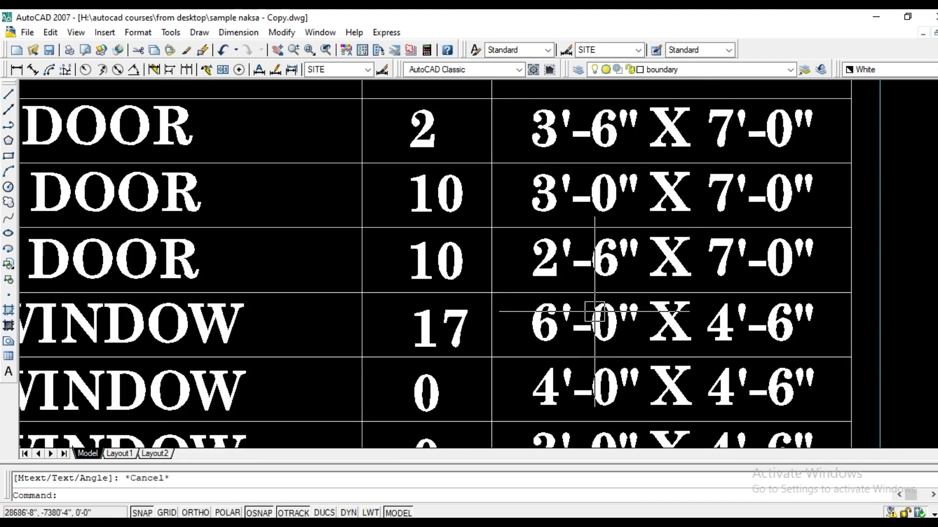
pyautogui.scroll(-4, 584, 295)
pyautogui.scroll(6, 582, 295)
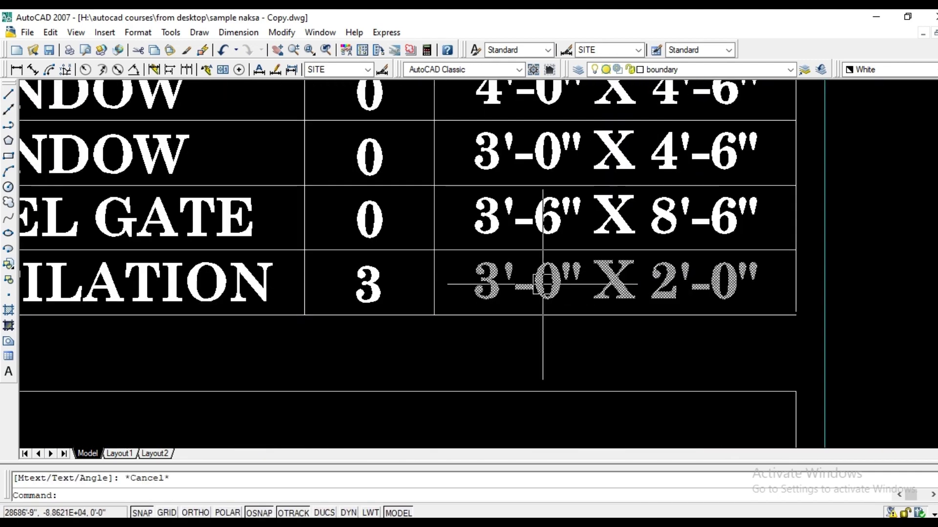
pyautogui.doubleClick(551, 273)
pyautogui.press('BackSpace')
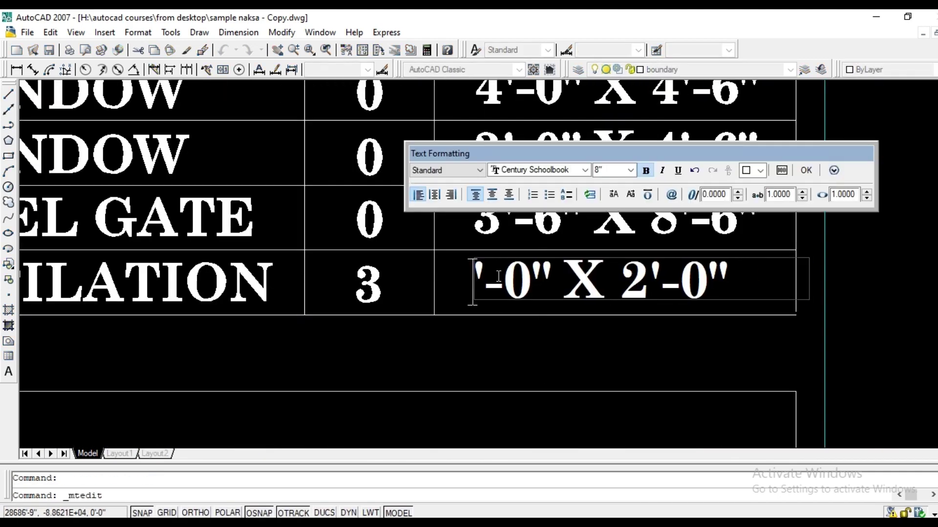
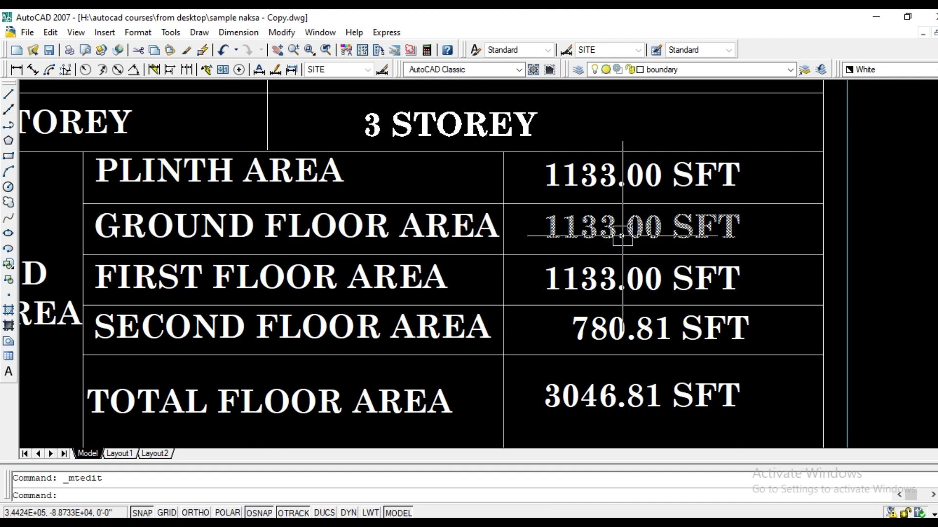
pyautogui.scroll(-8, 578, 282)
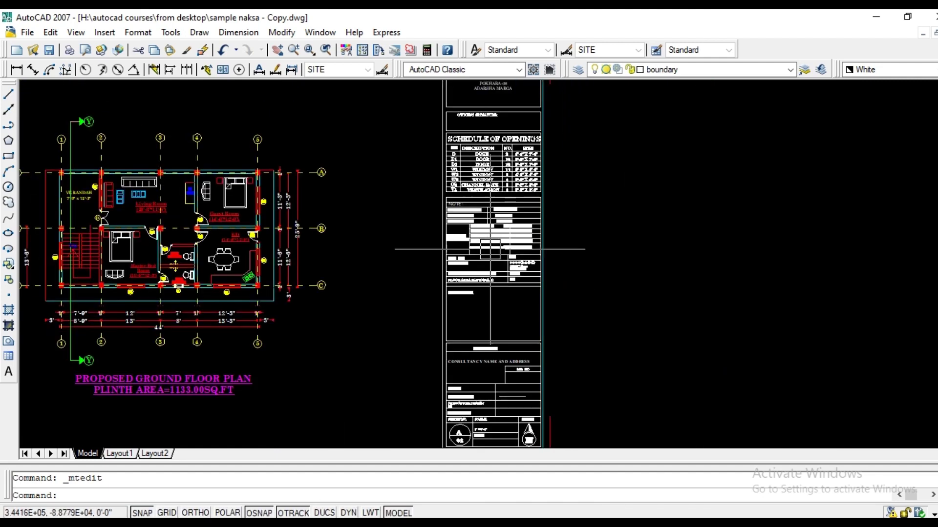
pyautogui.scroll(-5, 350, 138)
pyautogui.scroll(8, 332, 264)
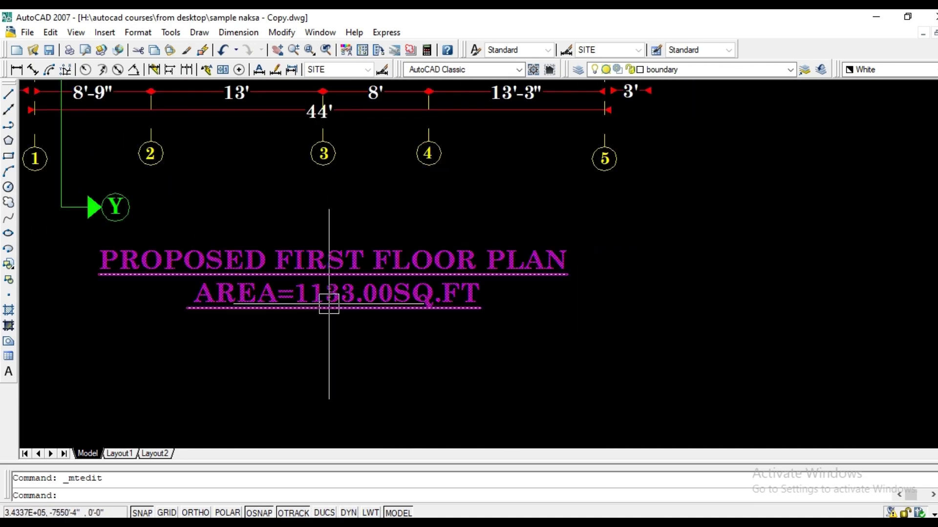
pyautogui.scroll(-8, 408, 303)
pyautogui.scroll(3, 486, 178)
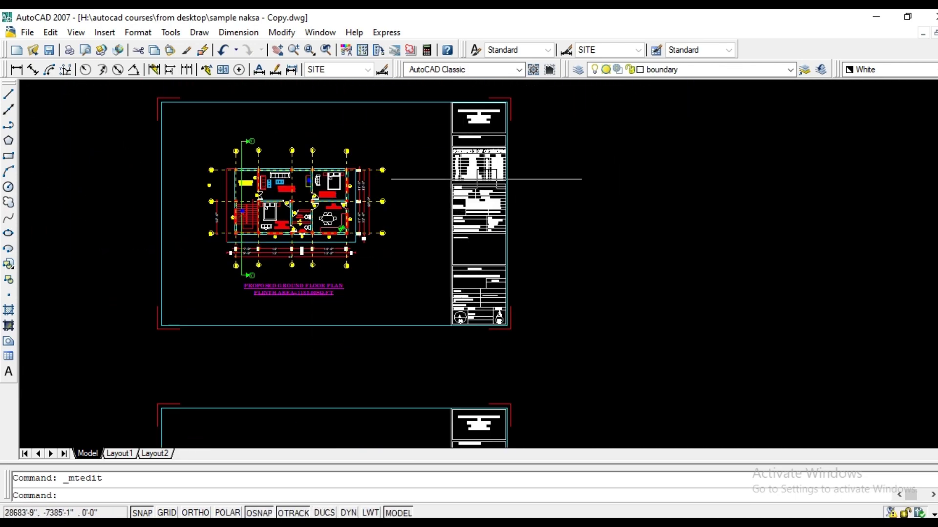
pyautogui.scroll(8, 486, 179)
pyautogui.moveTo(486, 179); pyautogui.dragTo(504, 59, button='middle')
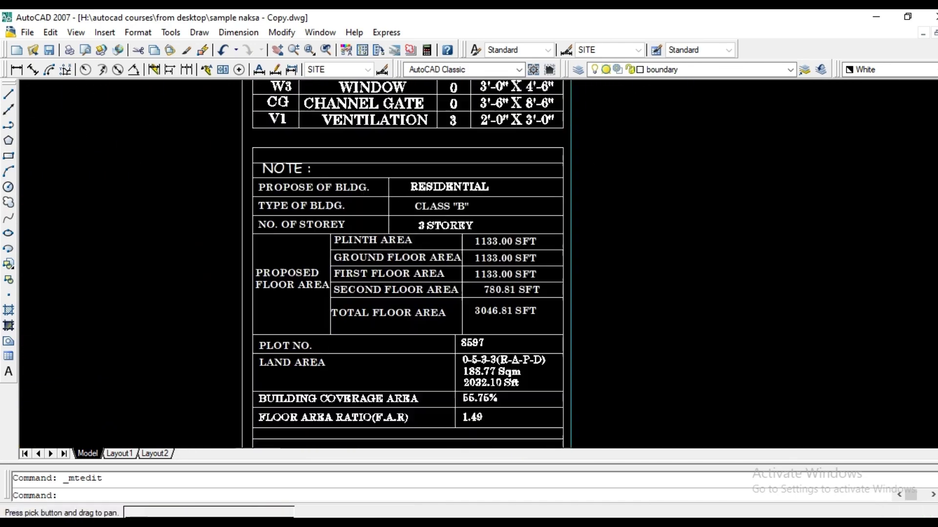
pyautogui.scroll(2, 497, 287)
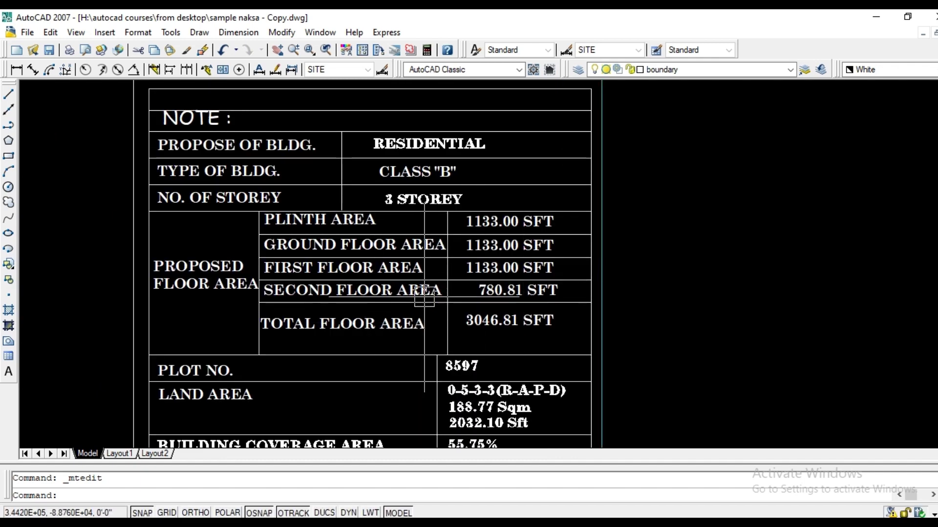
pyautogui.scroll(-6, 424, 297)
pyautogui.scroll(5, 502, 324)
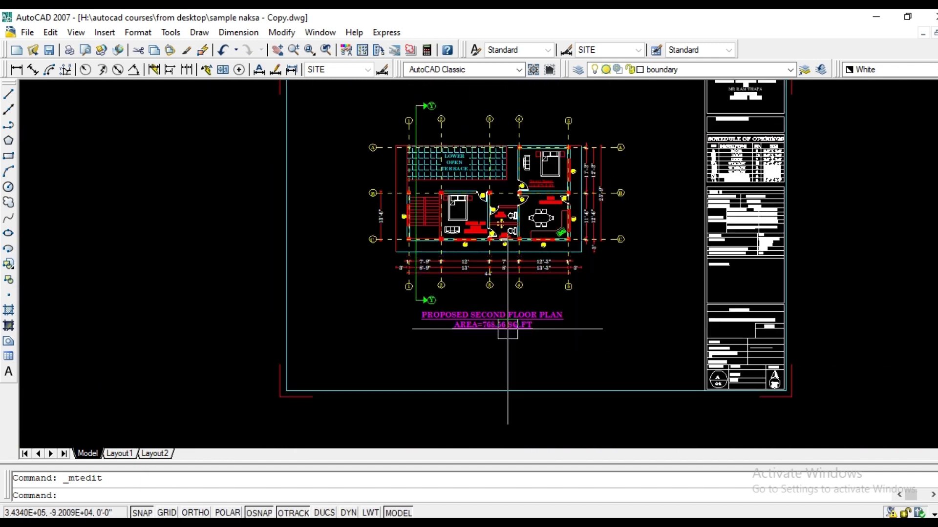
pyautogui.scroll(8, 508, 333)
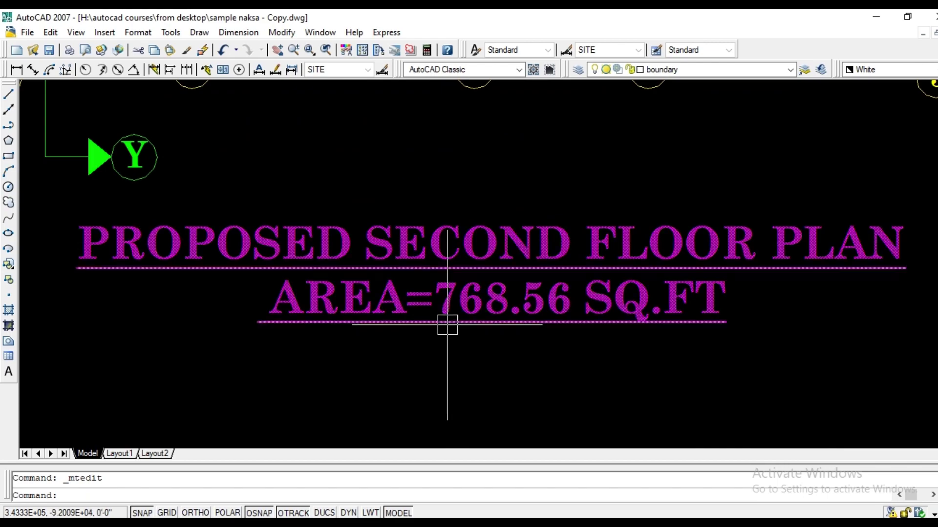
pyautogui.scroll(-7, 447, 324)
pyautogui.scroll(6, 489, 244)
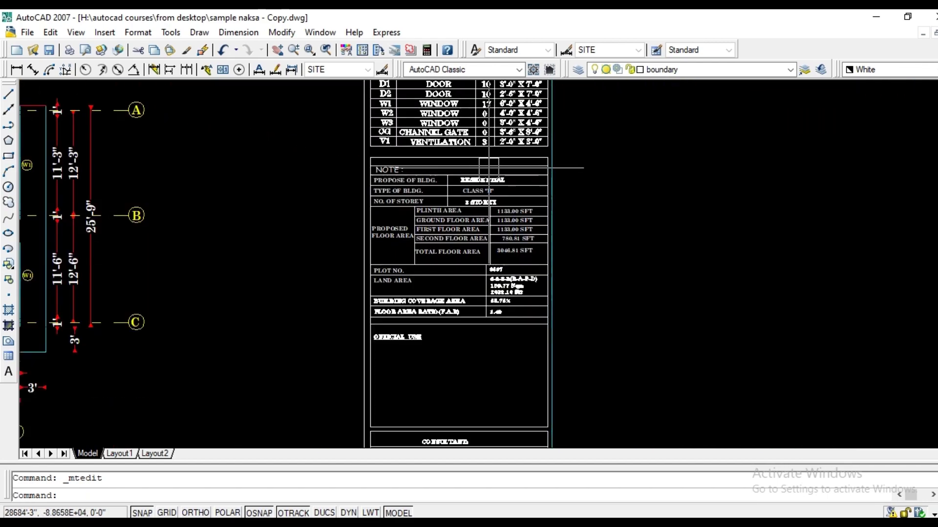
pyautogui.scroll(8, 503, 231)
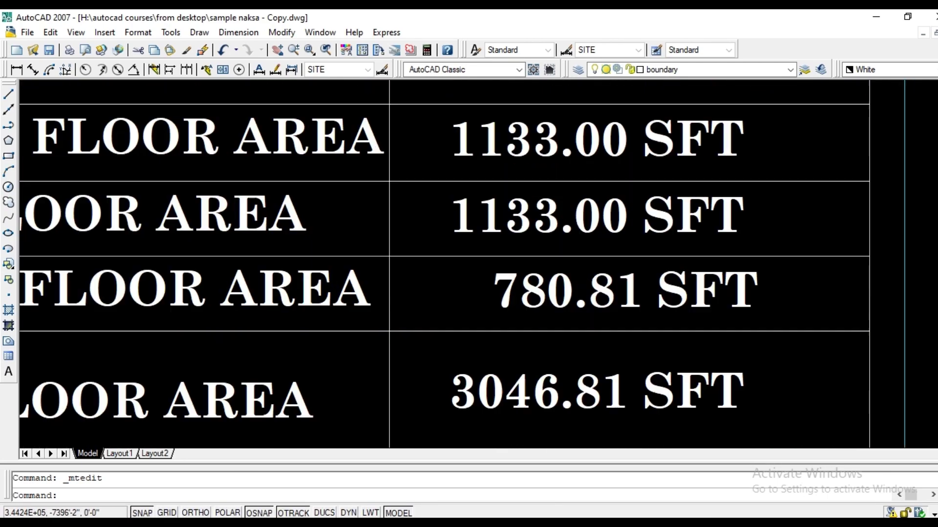
# Change the second floor area in the table from 780.81 SFT to 768.56 SFT
pyautogui.scroll(2, 548, 300)
pyautogui.doubleClick(576, 291)
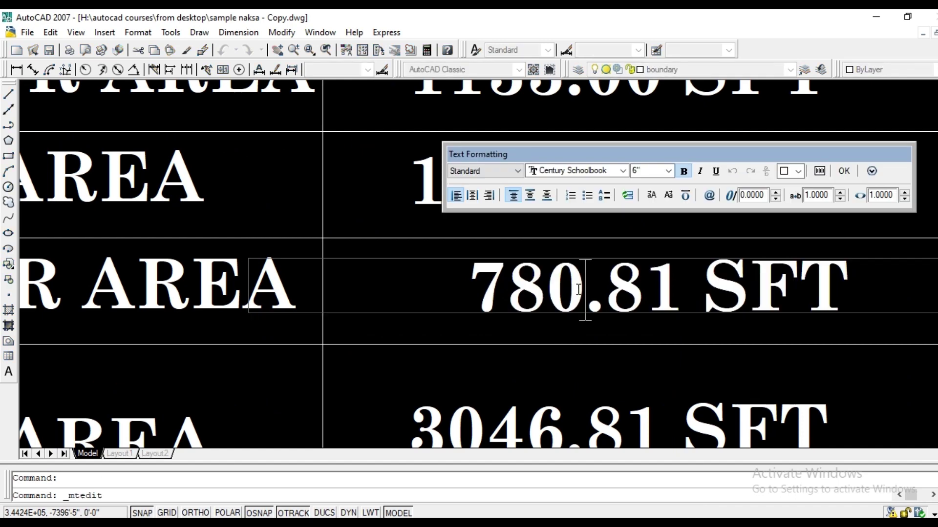
pyautogui.press('BackSpace')
pyautogui.press('BackSpace')
pyautogui.write('68')
pyautogui.scroll(1, 577, 261)
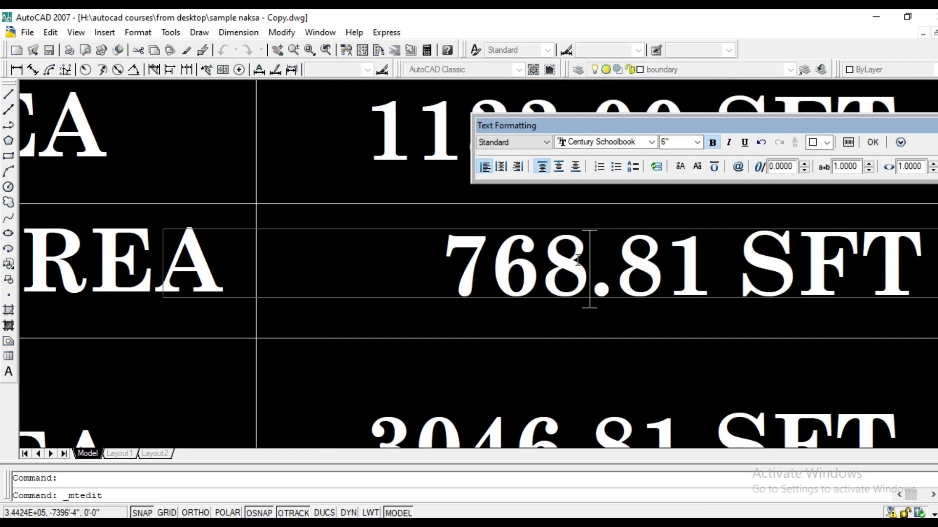
pyautogui.press('BackSpace')
pyautogui.press('BackSpace')
pyautogui.write('56')
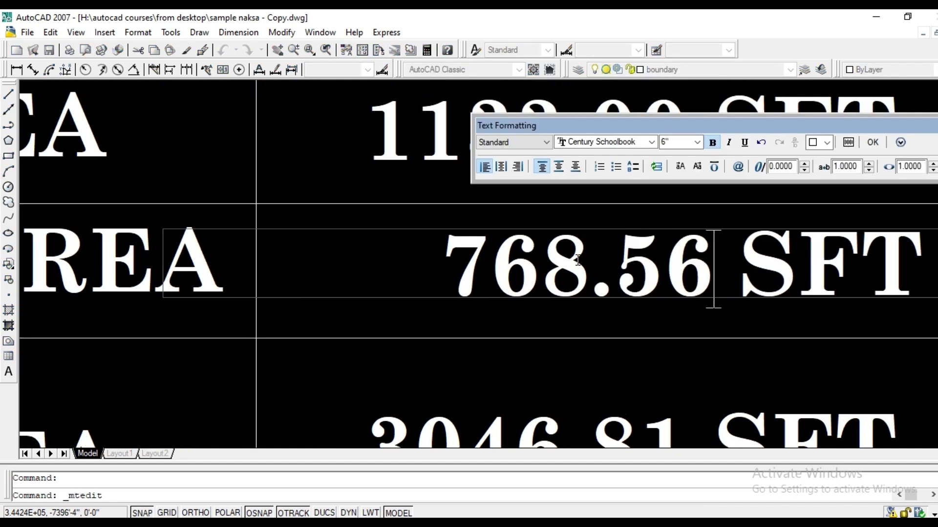
pyautogui.click(873, 142)
# Pan the view to show the whole area table down to its lower rows
pyautogui.scroll(-5, 485, 211)
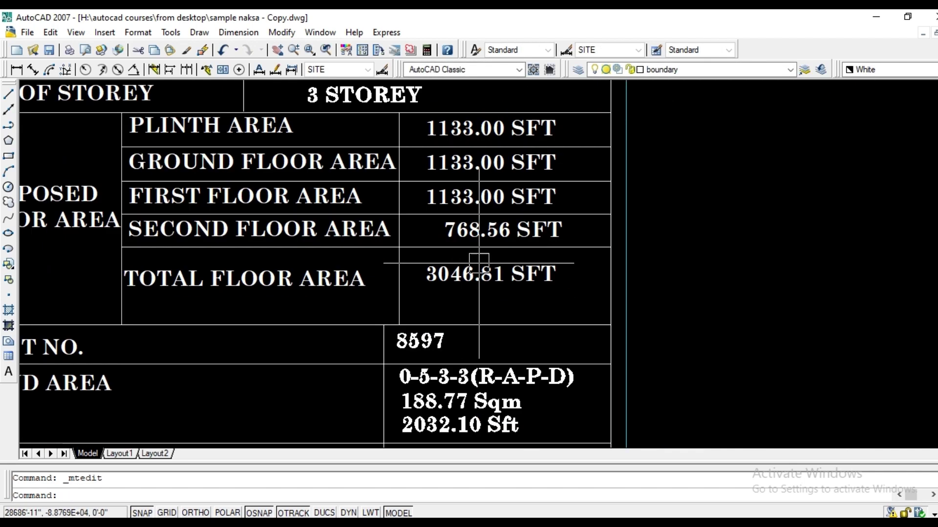
pyautogui.moveTo(485, 212); pyautogui.dragTo(489, 241, button='middle')
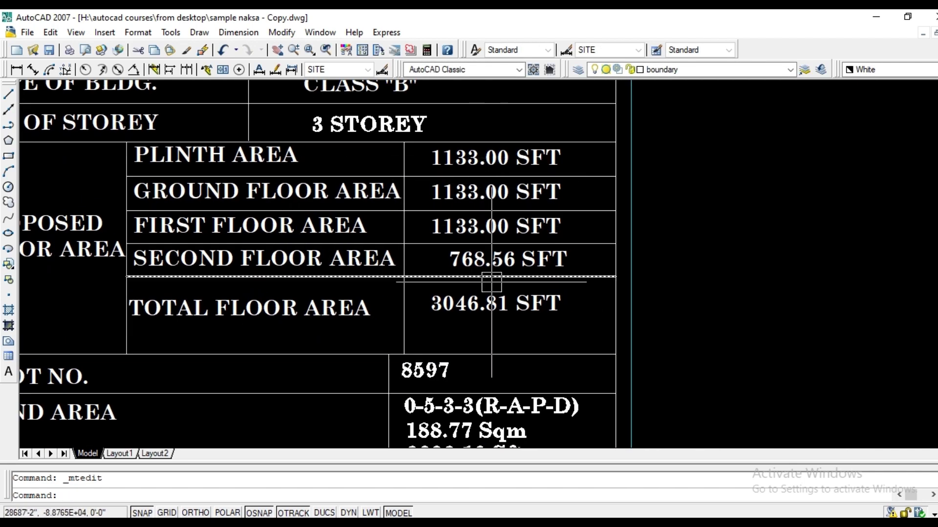
pyautogui.scroll(3, 505, 192)
pyautogui.scroll(-2, 508, 213)
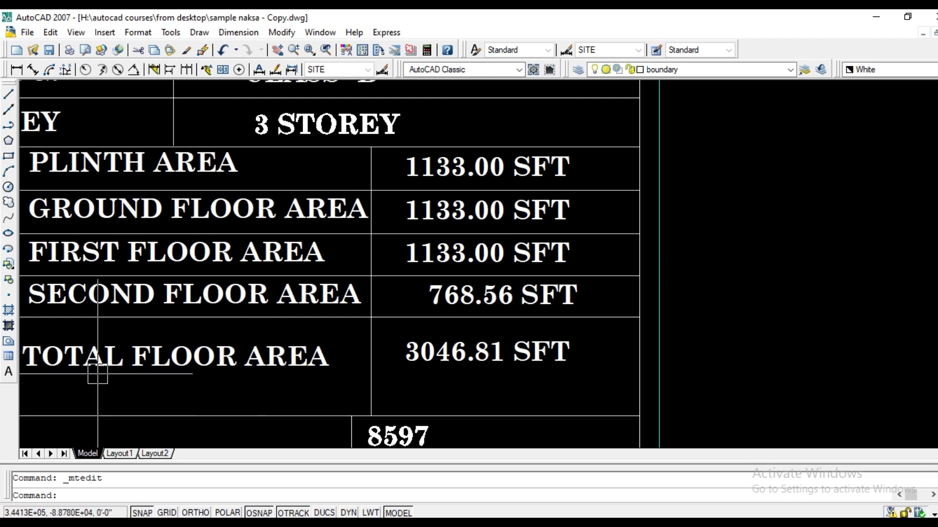
pyautogui.moveTo(488, 310); pyautogui.dragTo(448, 327, button='middle')
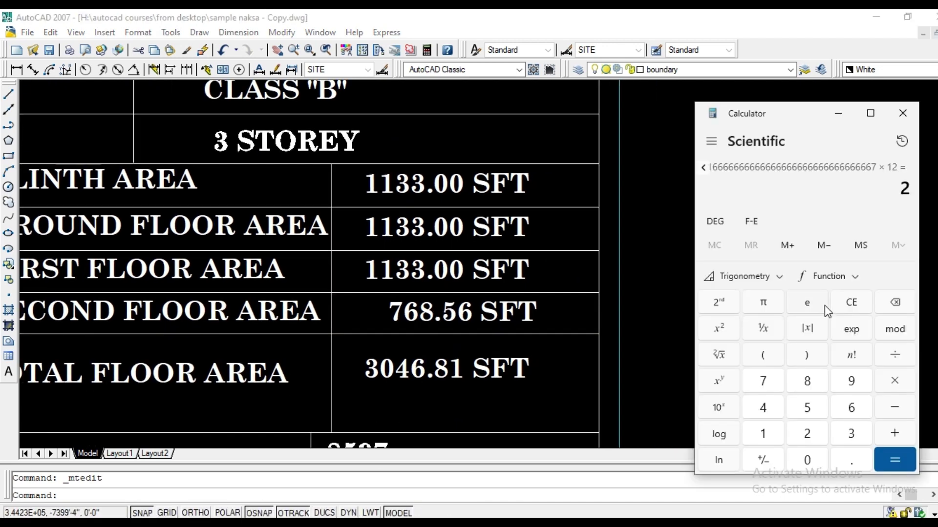
# Total the floor areas 1133 + 1133 + 768.56 in Calculator, giving 3,034.56
pyautogui.write('1133')
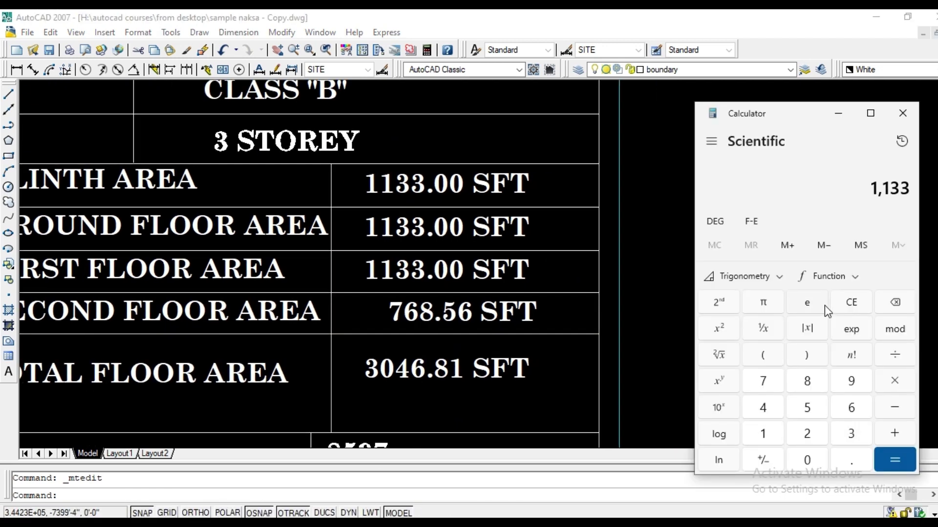
pyautogui.write(' + 1133 + 76')
pyautogui.write('8.56')
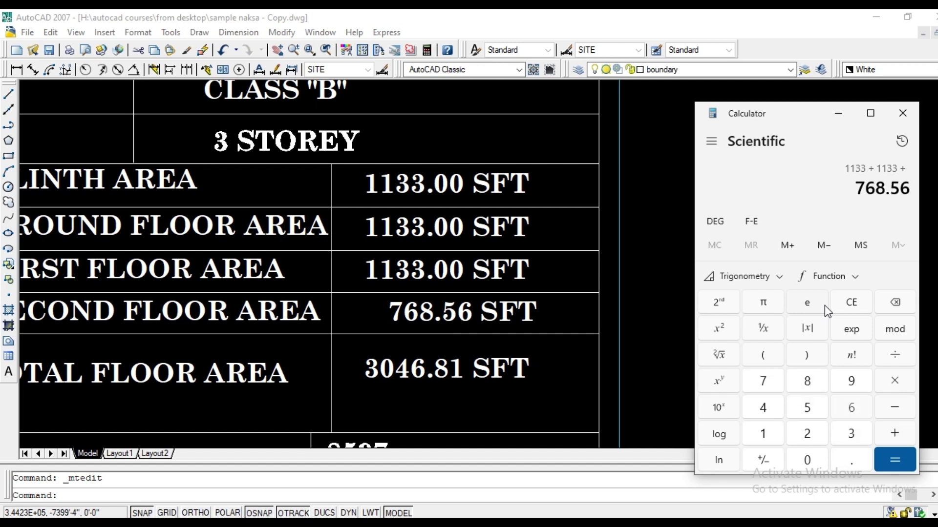
pyautogui.press('Return')
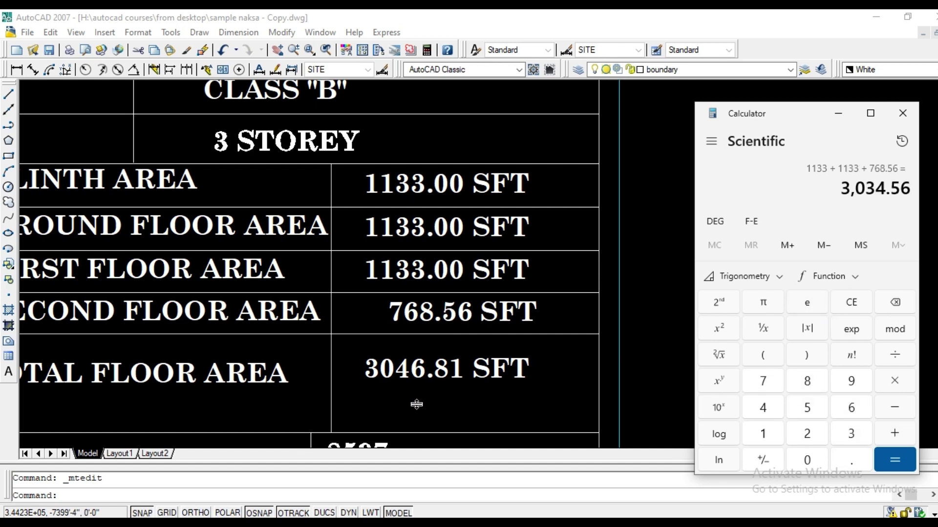
pyautogui.click(452, 366)
# Change the table's total floor area from 3046.81 SFT to 3034.56 SFT
pyautogui.doubleClick(423, 369)
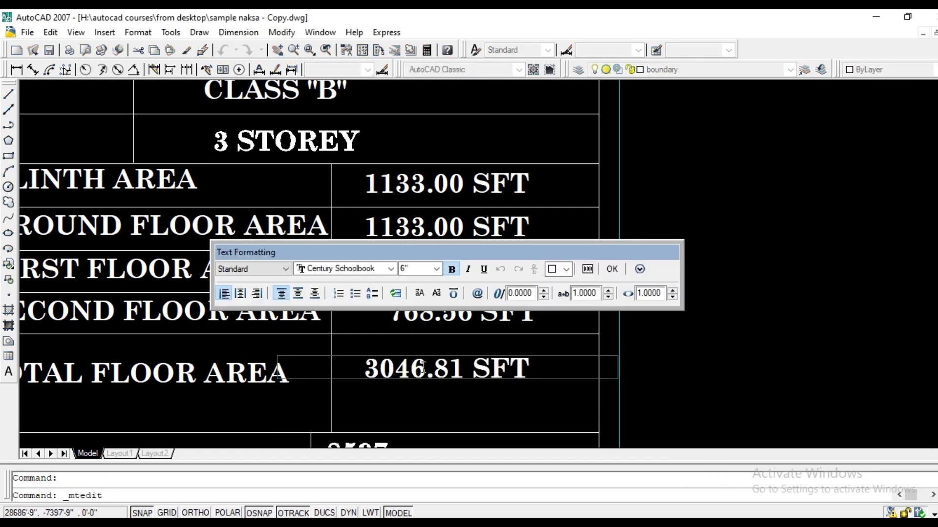
pyautogui.press('BackSpace')
pyautogui.press('BackSpace')
pyautogui.write('34')
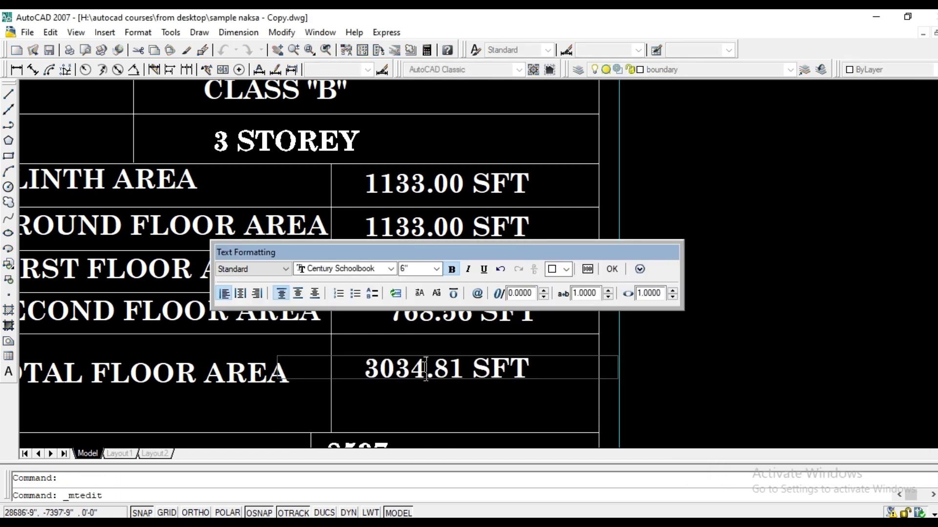
pyautogui.press('BackSpace')
pyautogui.press('BackSpace')
pyautogui.write('56')
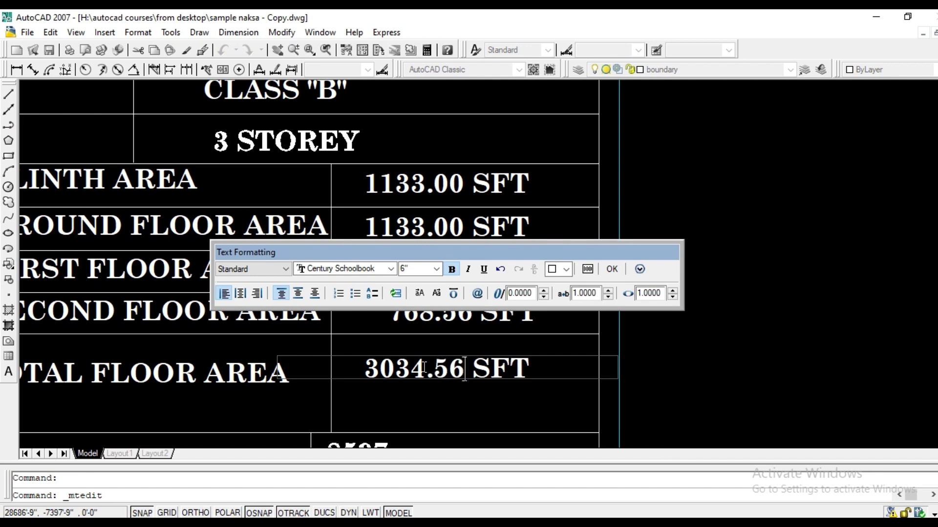
pyautogui.click(612, 269)
pyautogui.scroll(-3, 451, 246)
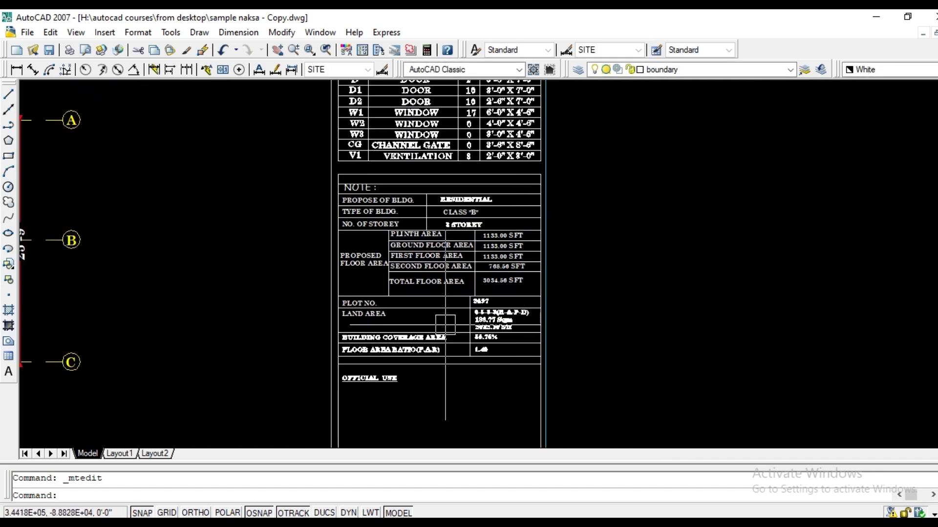
pyautogui.moveTo(451, 284)
pyautogui.mouseDown(button='middle')
pyautogui.moveTo(450, 245)
pyautogui.moveTo(450, 256)
pyautogui.mouseUp(button='middle')
pyautogui.scroll(2, 451, 245)
pyautogui.scroll(2, 450, 245)
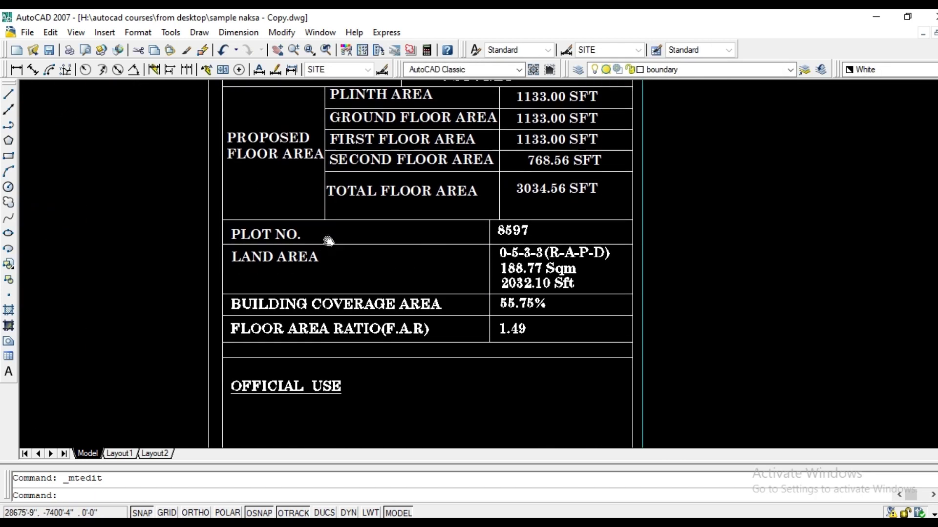
pyautogui.scroll(2, 533, 239)
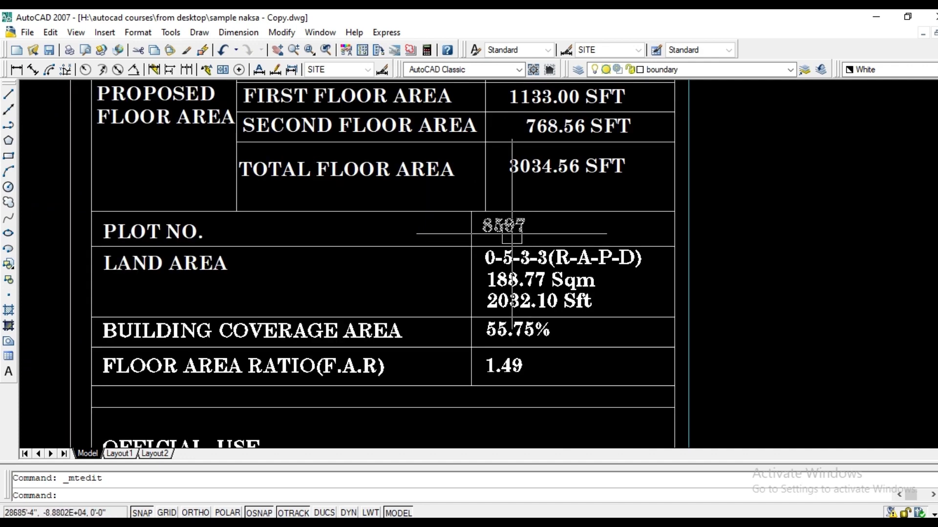
pyautogui.moveTo(309, 307); pyautogui.dragTo(303, 278, button='middle')
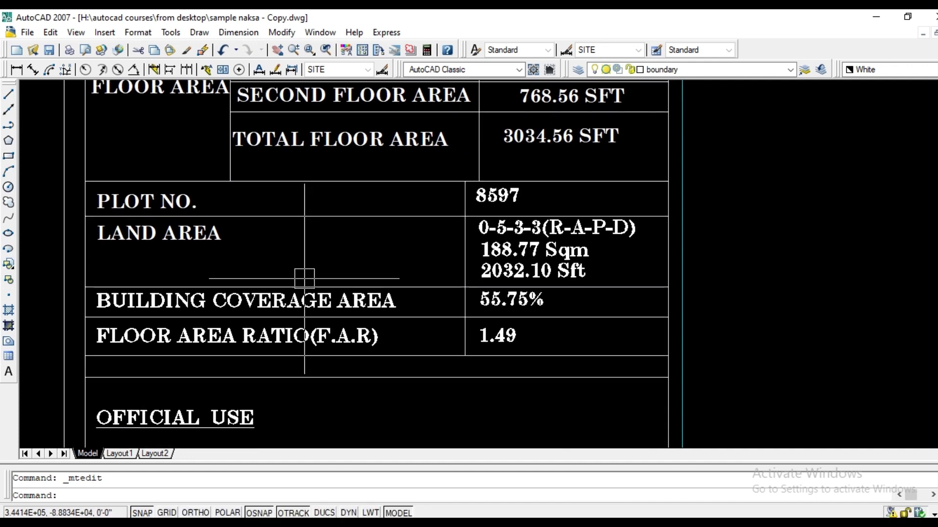
pyautogui.scroll(3, 532, 232)
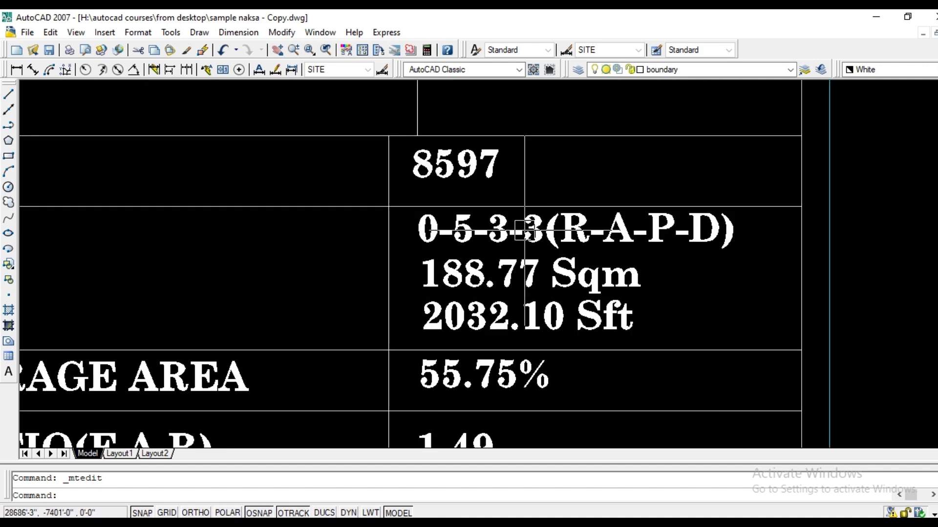
pyautogui.moveTo(591, 344); pyautogui.dragTo(602, 293, button='middle')
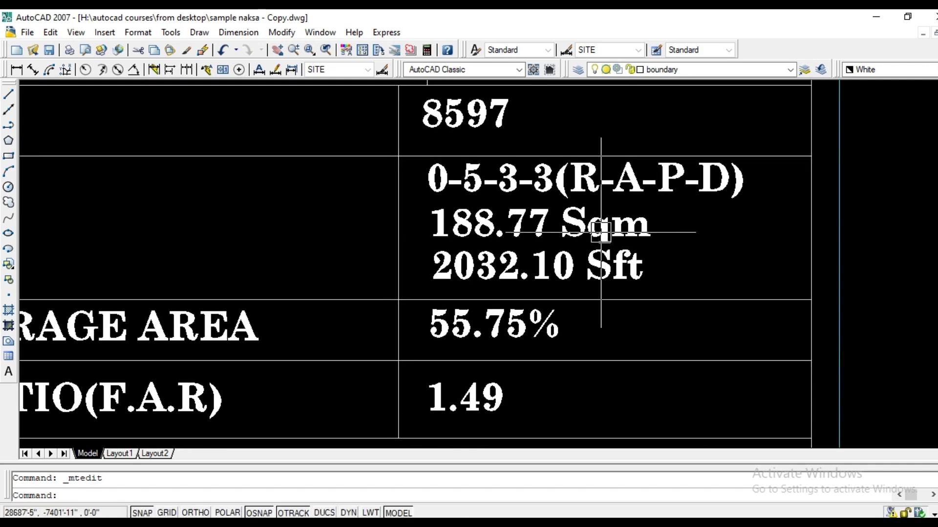
pyautogui.scroll(-4, 523, 299)
pyautogui.scroll(5, 526, 296)
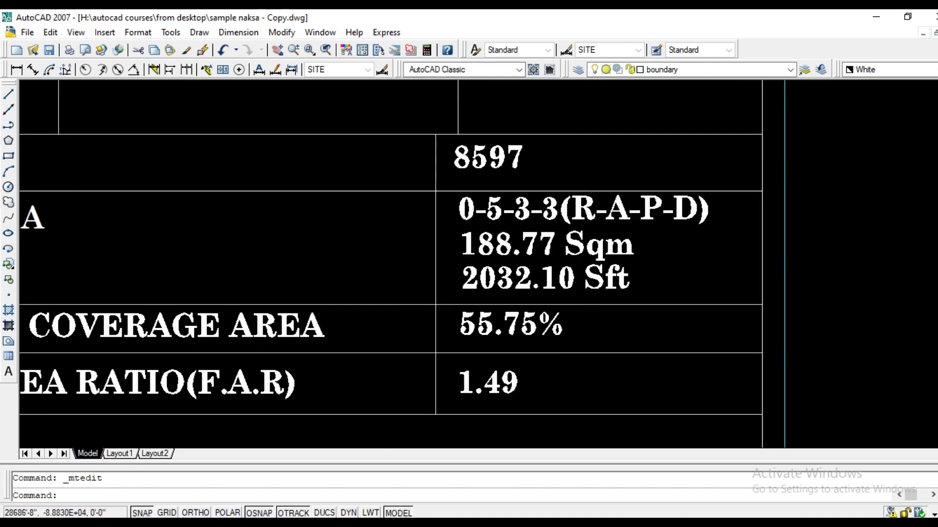
pyautogui.scroll(-3, 519, 293)
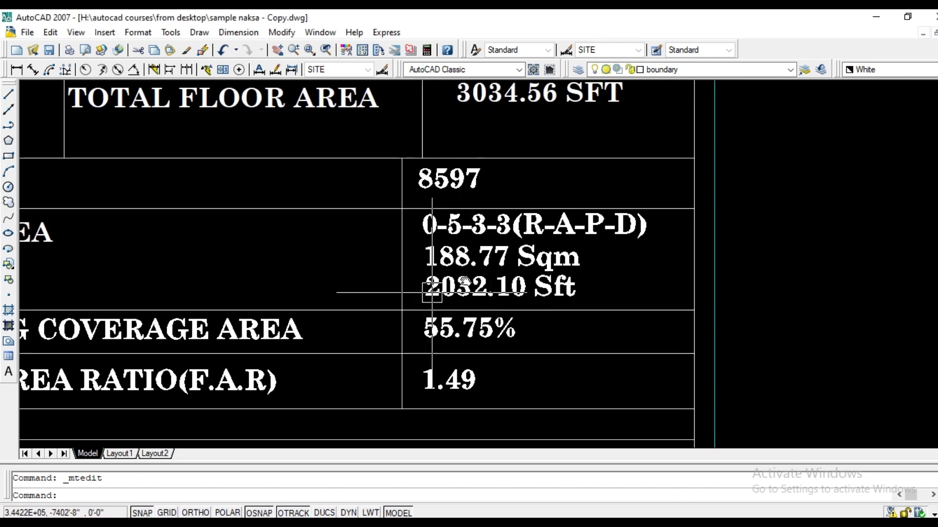
pyautogui.moveTo(50, 359); pyautogui.dragTo(296, 268, button='middle')
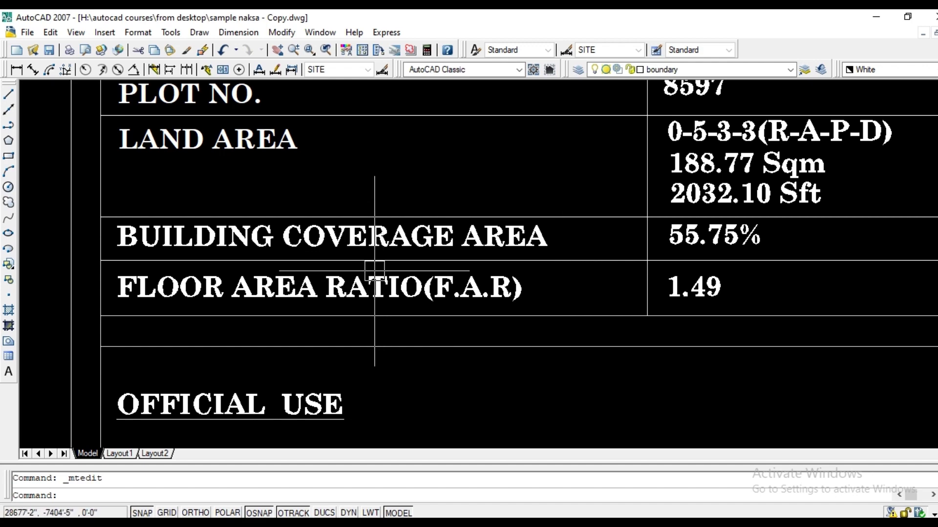
pyautogui.scroll(-3, 381, 269)
pyautogui.scroll(6, 547, 233)
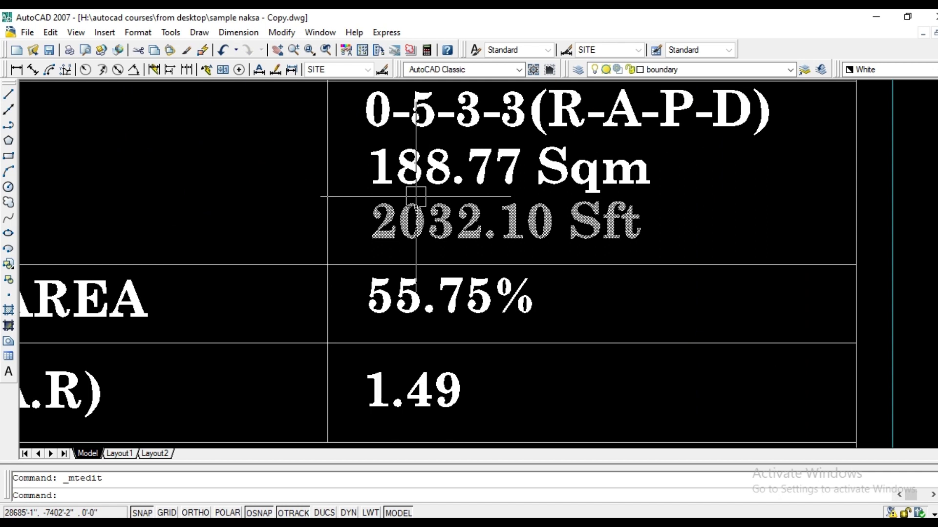
pyautogui.scroll(2, 442, 224)
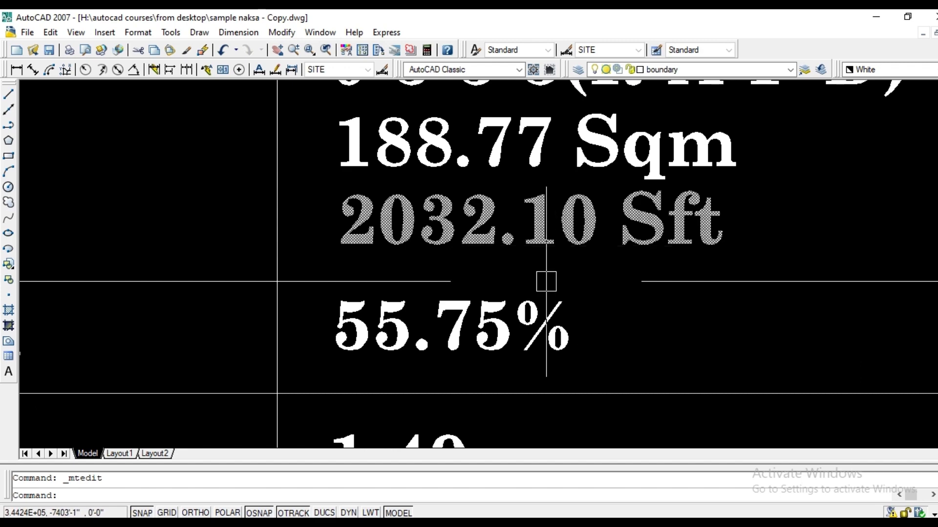
pyautogui.scroll(-4, 472, 264)
pyautogui.scroll(-2, 483, 249)
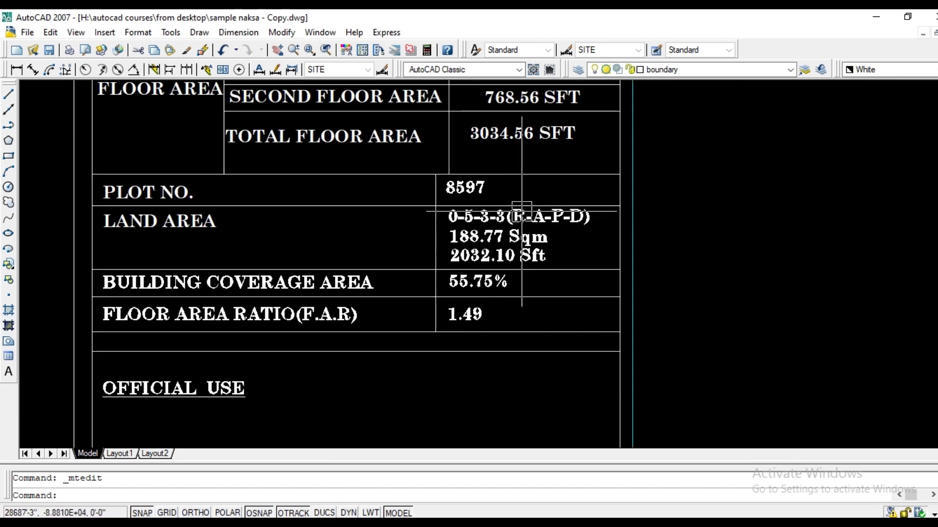
pyautogui.moveTo(483, 249); pyautogui.dragTo(459, 420, button='middle')
pyautogui.scroll(2, 490, 188)
pyautogui.moveTo(507, 283); pyautogui.dragTo(523, 218, button='middle')
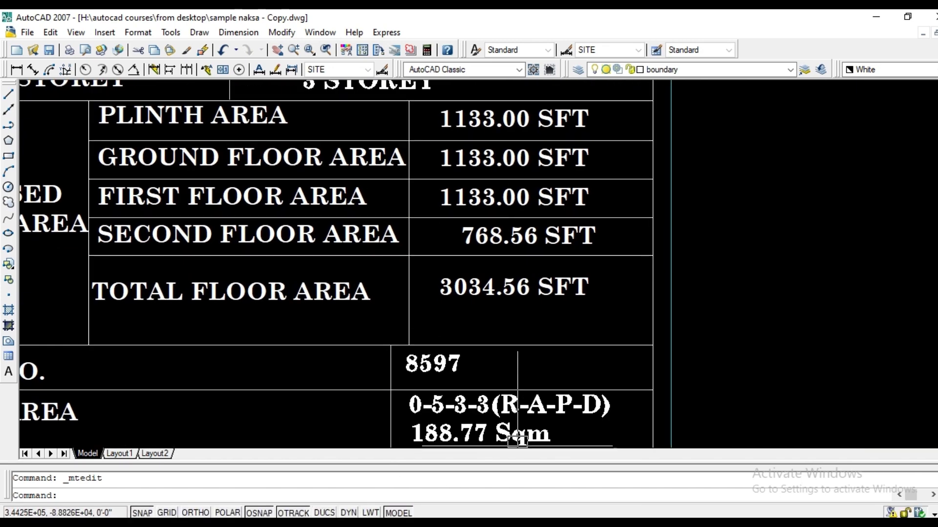
pyautogui.moveTo(534, 371); pyautogui.dragTo(542, 319, button='middle')
pyautogui.scroll(-4, 543, 319)
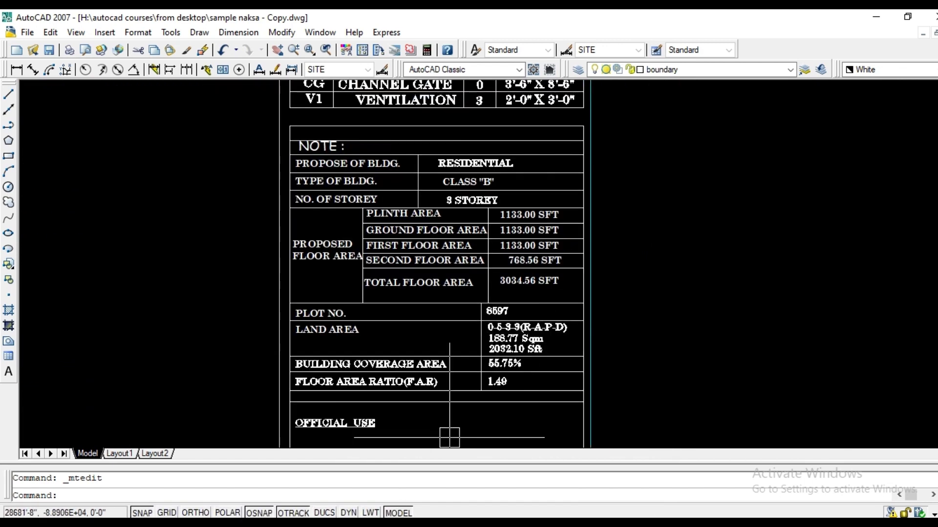
# Compute building coverage as 1133 ÷ 2032.1 × 100 ≈ 55.755 in Calculator, then minimize it
pyautogui.press('XF86Calculator')
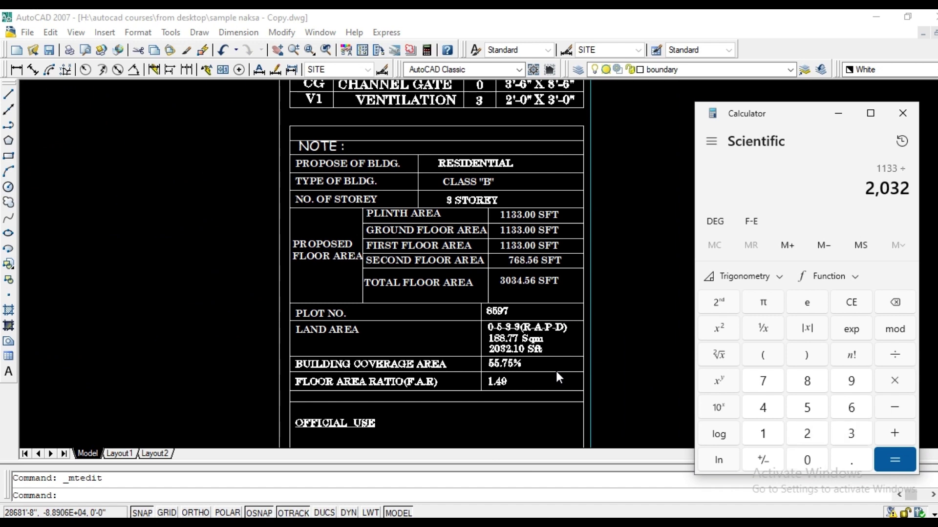
pyautogui.press('Return')
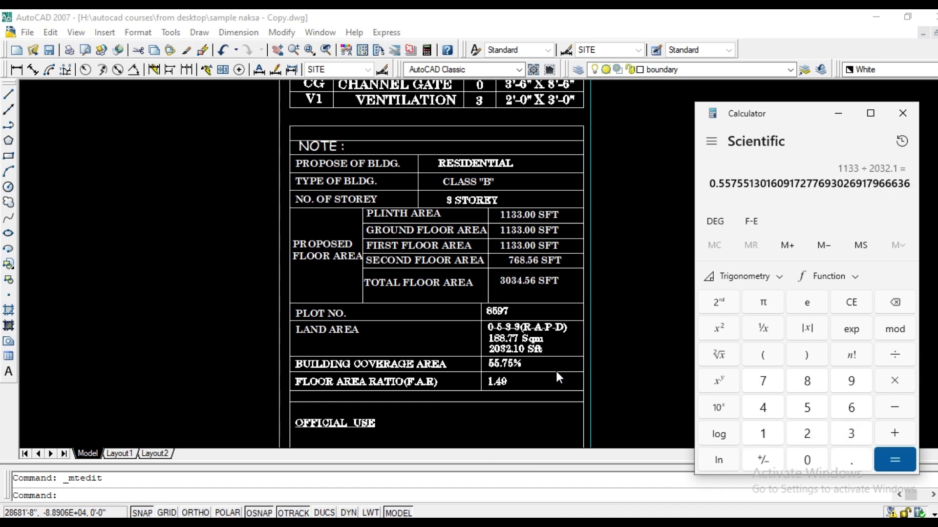
pyautogui.write('*100')
pyautogui.press('Return')
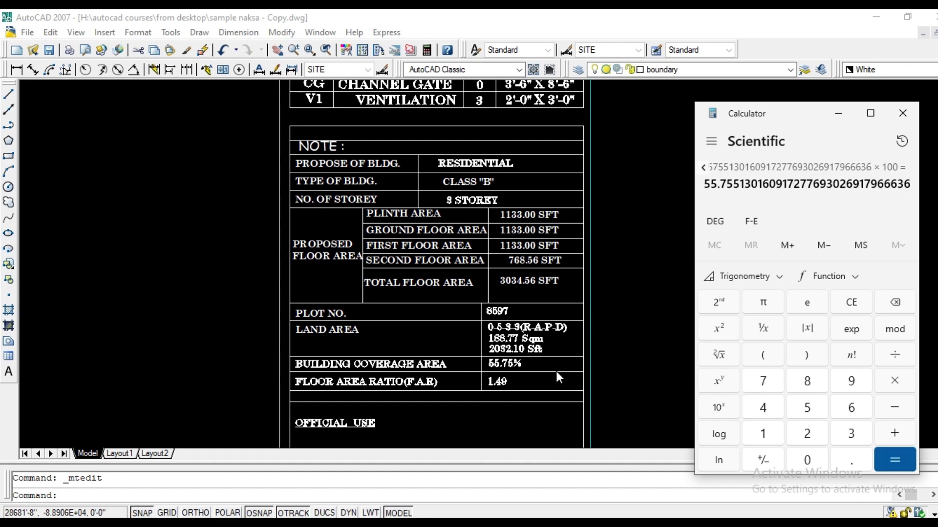
pyautogui.click(842, 120)
pyautogui.scroll(3, 469, 425)
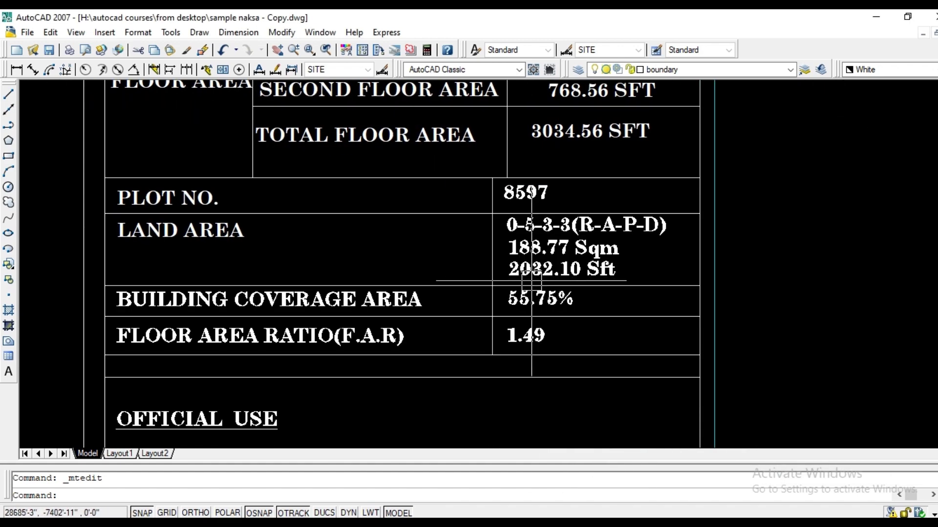
pyautogui.moveTo(475, 299); pyautogui.dragTo(470, 328, button='middle')
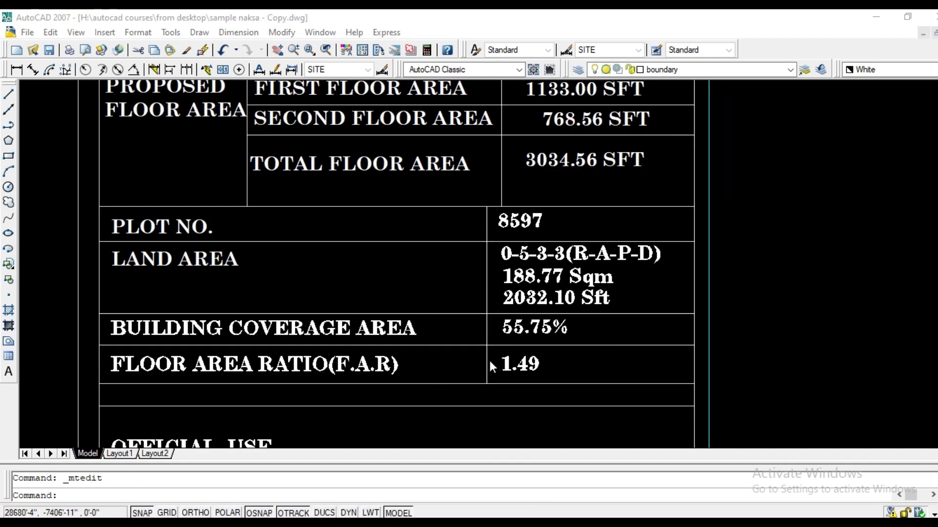
pyautogui.moveTo(535, 301); pyautogui.dragTo(516, 337, button='middle')
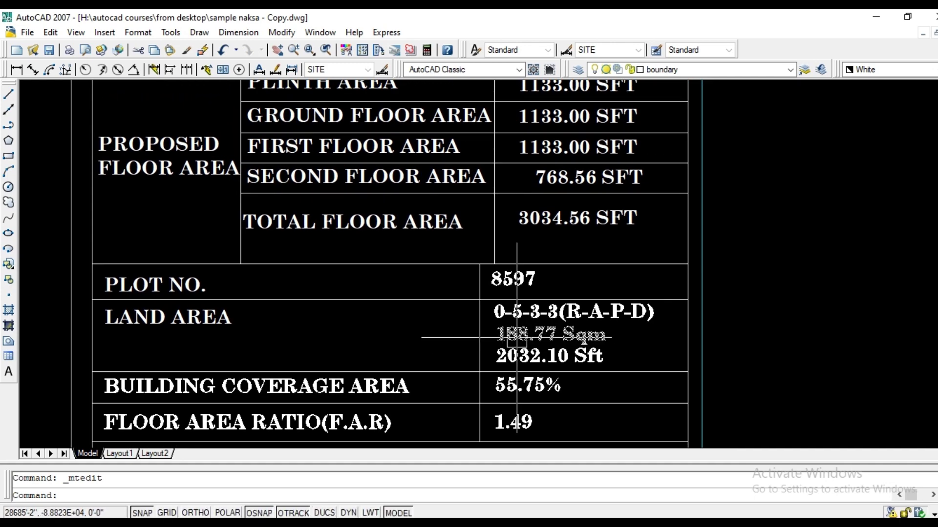
pyautogui.moveTo(562, 287); pyautogui.dragTo(556, 341, button='middle')
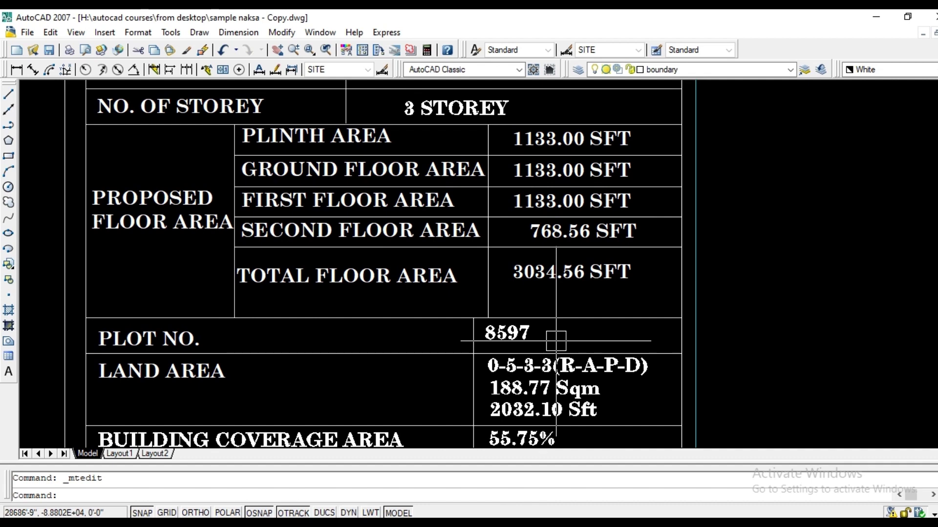
pyautogui.scroll(3, 571, 271)
pyautogui.click(574, 270)
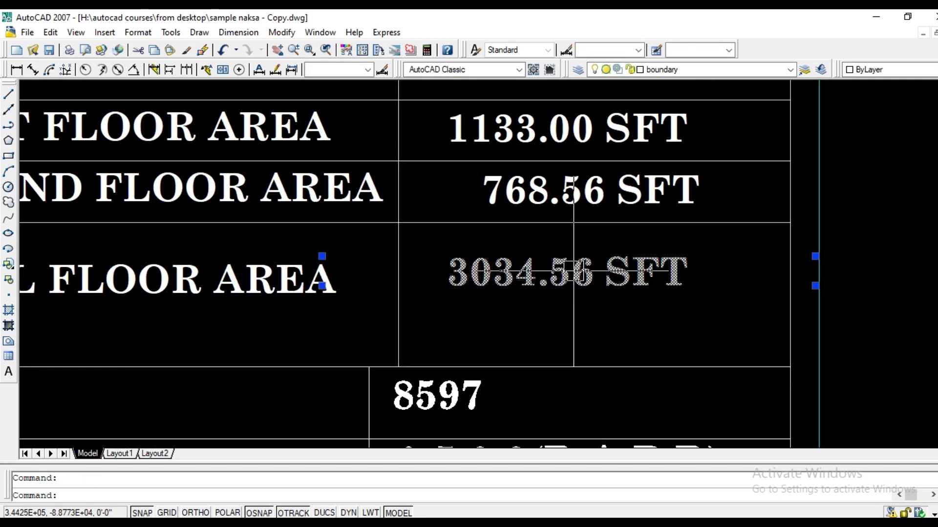
pyautogui.press('Escape')
pyautogui.scroll(-3, 573, 270)
pyautogui.moveTo(529, 359); pyautogui.dragTo(530, 262, button='middle')
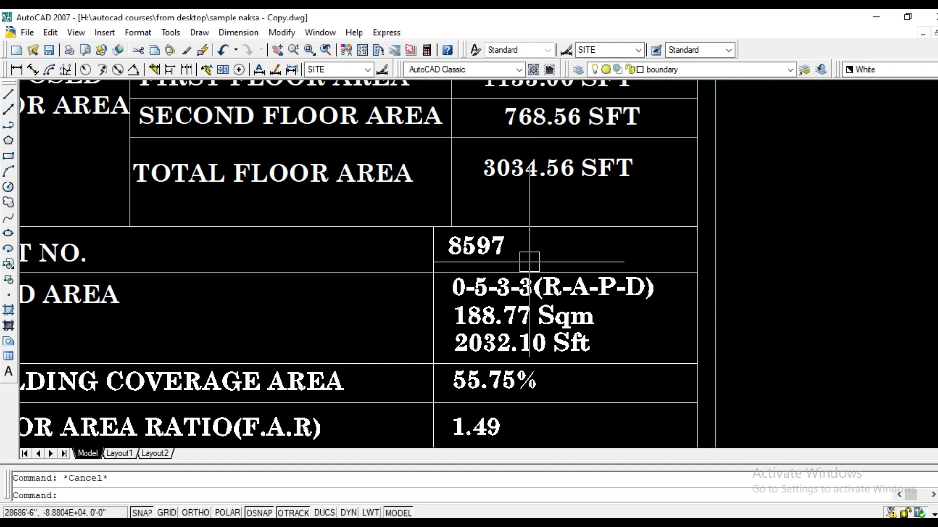
pyautogui.moveTo(512, 331); pyautogui.dragTo(511, 306, button='middle')
pyautogui.scroll(2, 510, 305)
pyautogui.click(508, 315)
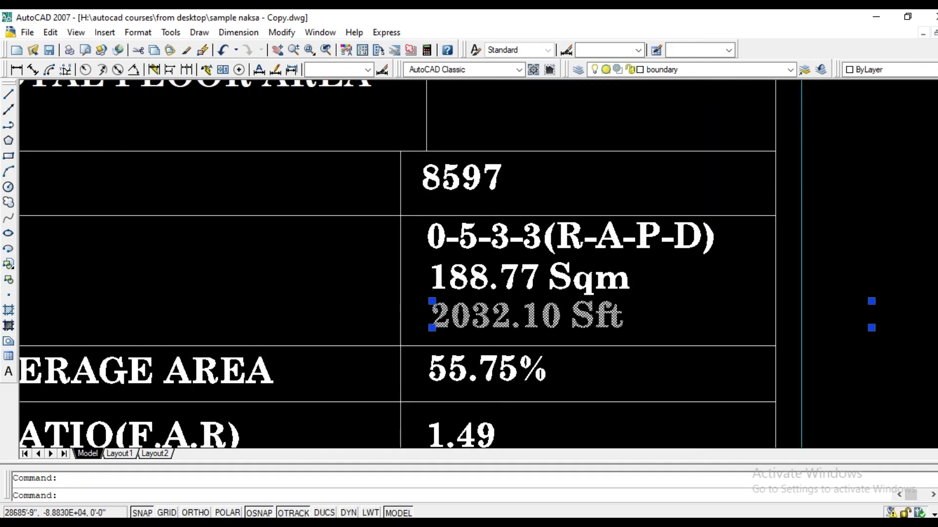
pyautogui.scroll(-2, 513, 317)
pyautogui.scroll(2, 598, 330)
pyautogui.press('Escape')
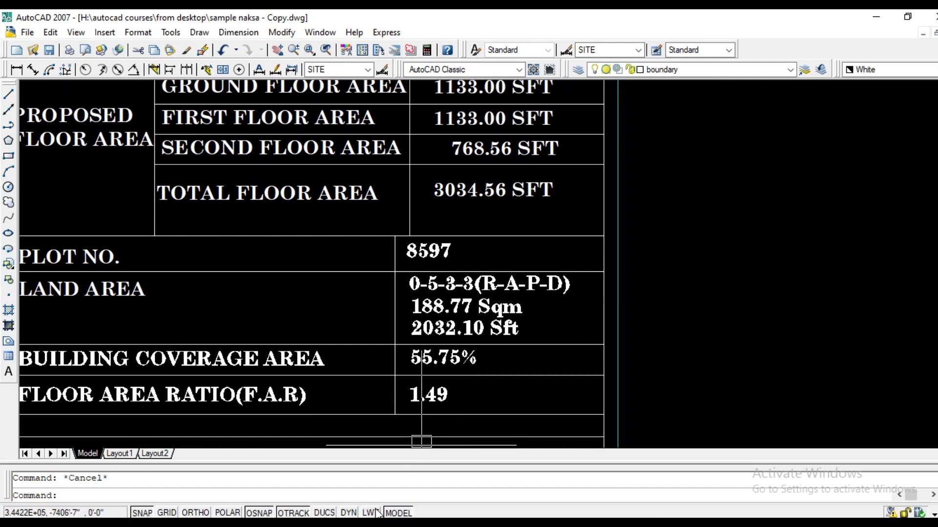
# Compute the floor area ratio 3034.56 ÷ 2032.10 = 1.4933 in Calculator, then minimize it
pyautogui.press('XF86Calculator')
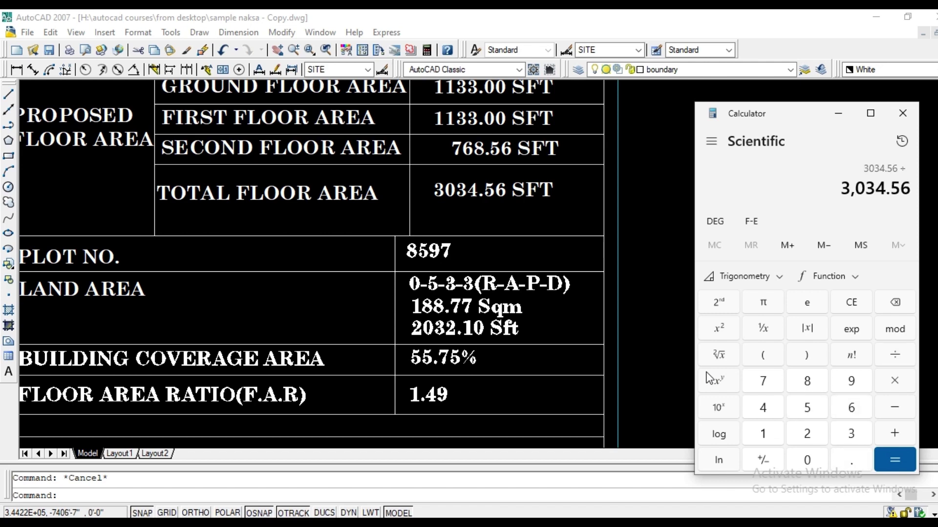
pyautogui.write('.10')
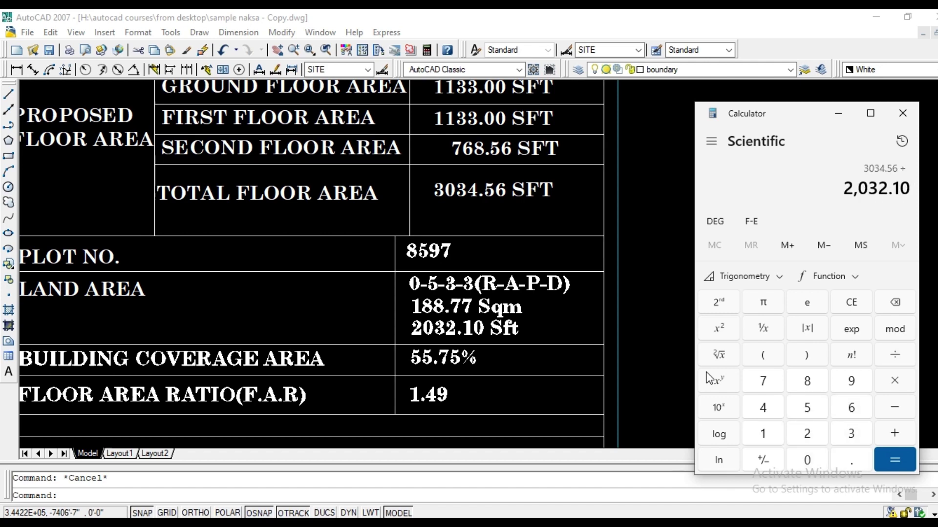
pyautogui.press('Return')
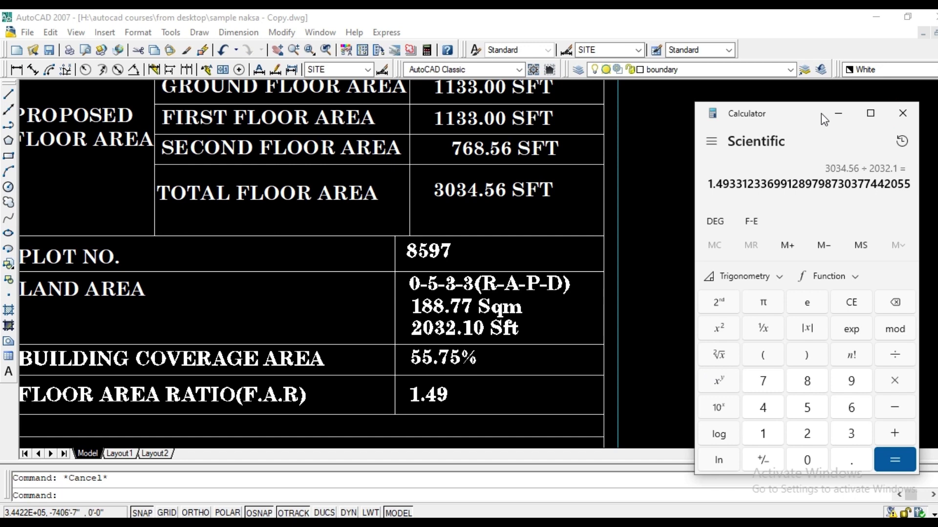
pyautogui.click(836, 114)
# Change the floor area ratio in the table from 1.49 to 1.493
pyautogui.scroll(3, 381, 434)
pyautogui.scroll(3, 453, 362)
pyautogui.doubleClick(486, 353)
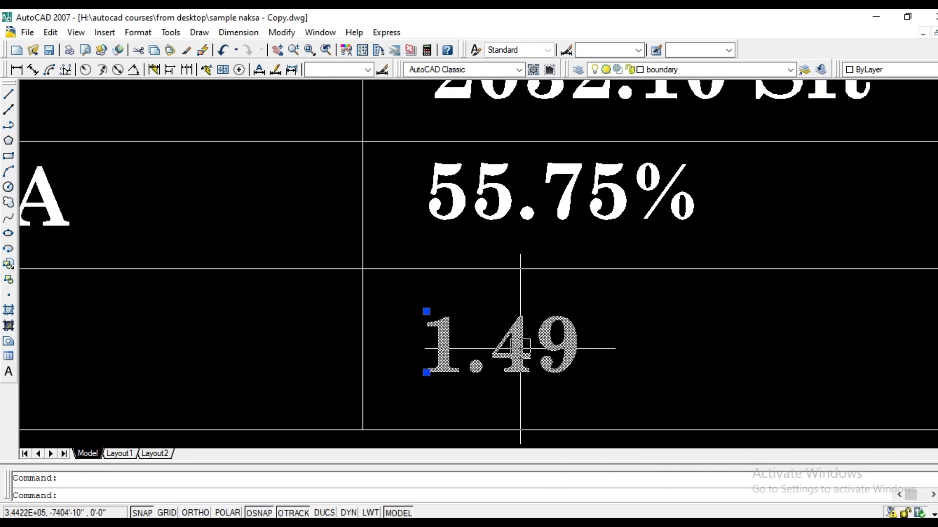
pyautogui.write('3')
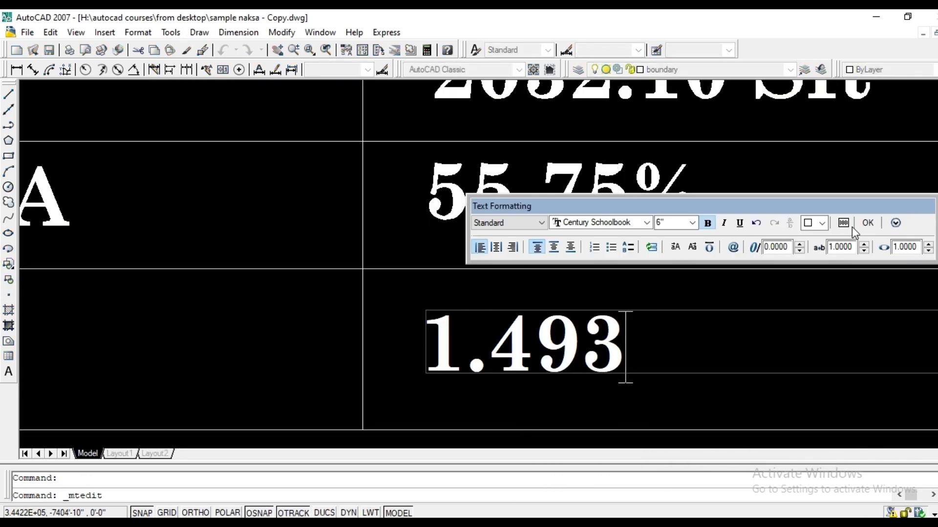
pyautogui.click(867, 223)
pyautogui.scroll(-8, 481, 347)
pyautogui.scroll(2, 389, 357)
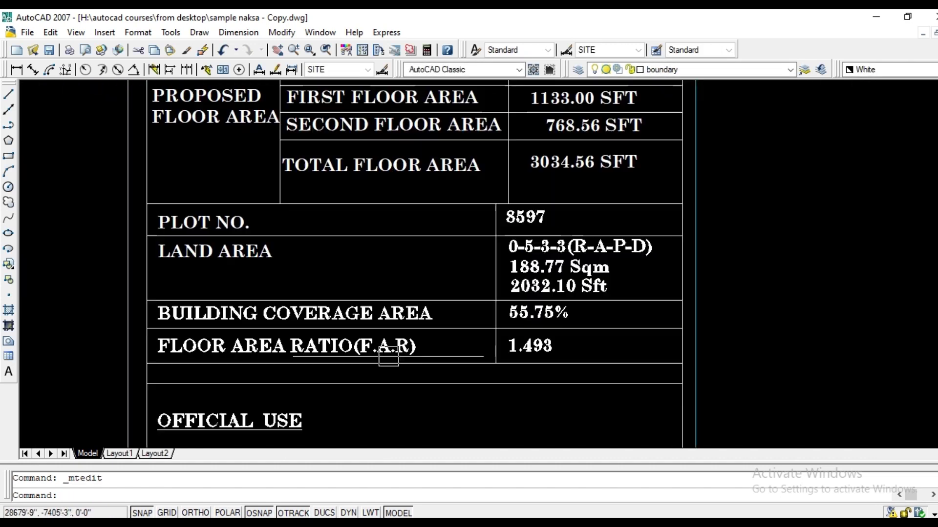
# Locate the CONSULTANCY NAME AND ADDRESS placeholder in the title block and select its wording
pyautogui.scroll(1, 388, 356)
pyautogui.moveTo(517, 349); pyautogui.dragTo(486, 274, button='middle')
pyautogui.scroll(-4, 486, 302)
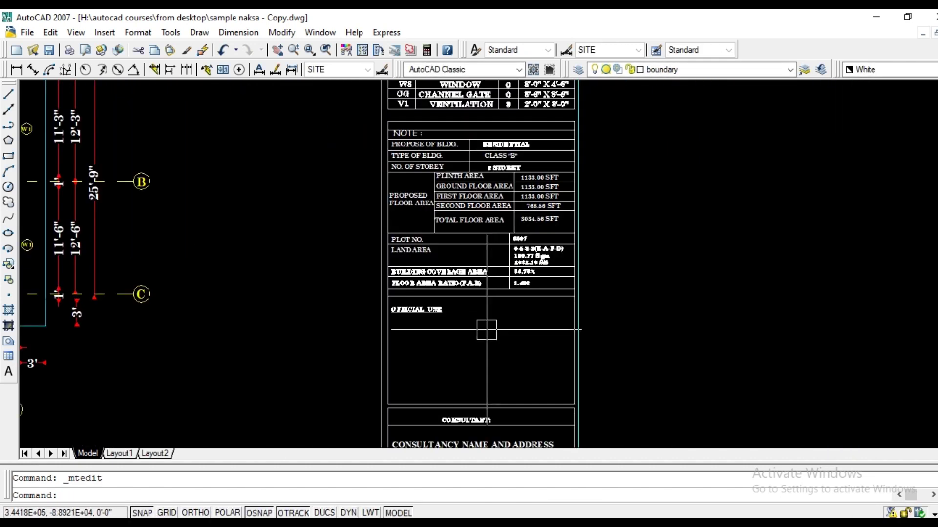
pyautogui.moveTo(486, 329)
pyautogui.mouseDown(button='middle')
pyautogui.moveTo(420, 236)
pyautogui.moveTo(425, 186)
pyautogui.mouseUp(button='middle')
pyautogui.scroll(3, 425, 195)
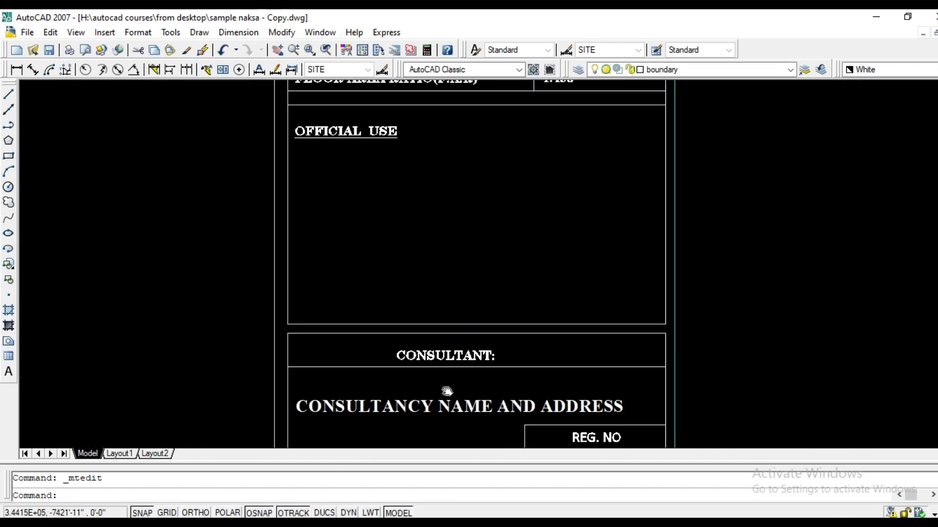
pyautogui.scroll(-2, 529, 223)
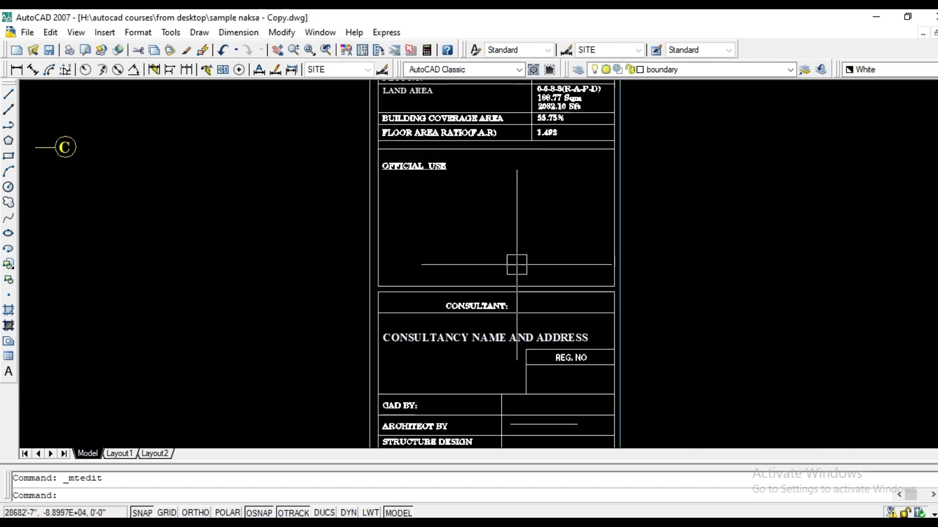
pyautogui.scroll(2, 517, 264)
pyautogui.scroll(3, 439, 241)
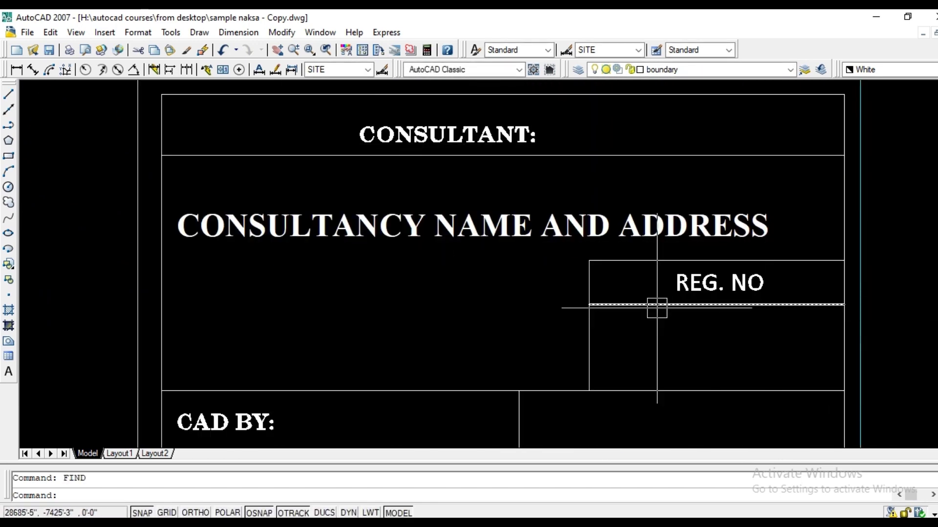
pyautogui.click(650, 223)
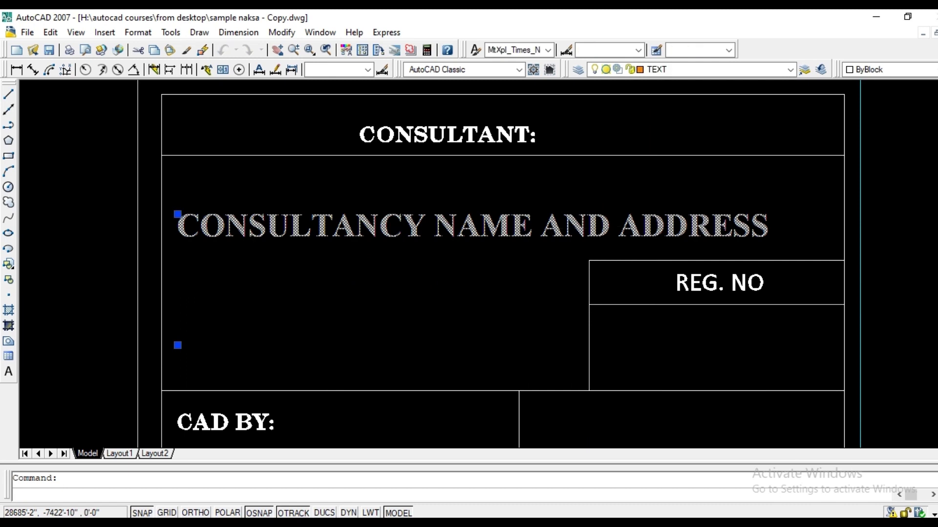
pyautogui.doubleClick(650, 225)
pyautogui.moveTo(771, 226); pyautogui.dragTo(209, 215)
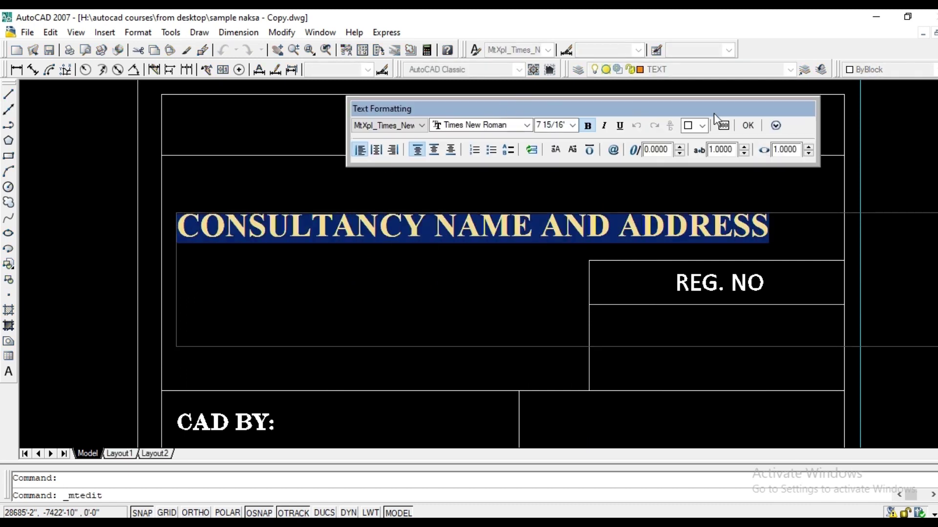
pyautogui.click(750, 125)
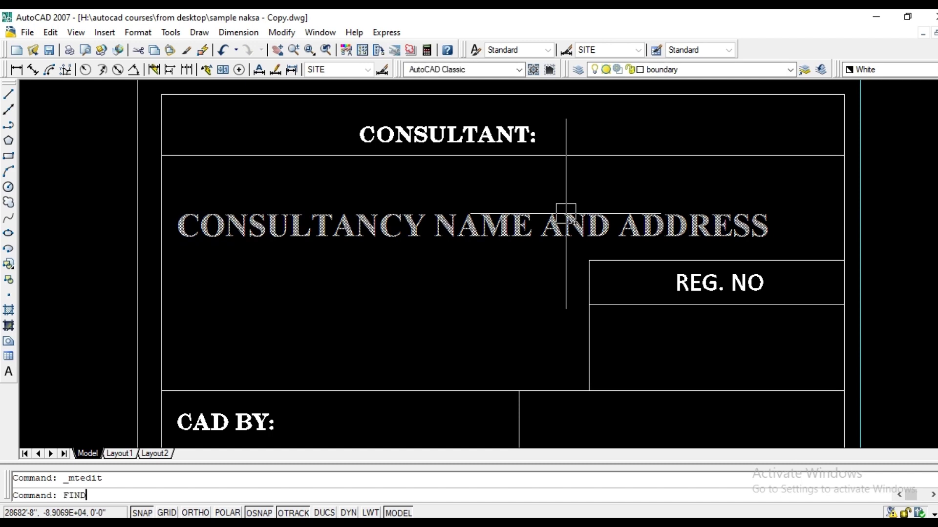
# Use FIND to replace every CONSULTANCY NAME AND ADDRESS occurrence with the firm's name
pyautogui.write('FIND')
pyautogui.press('Return')
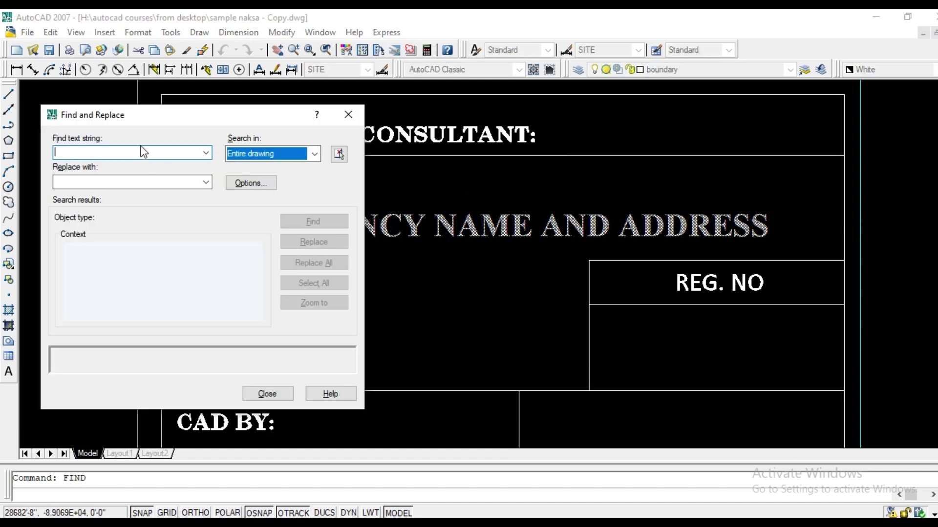
pyautogui.write('CONSULTANCY NAME AND ADDRESS')
pyautogui.click(131, 183)
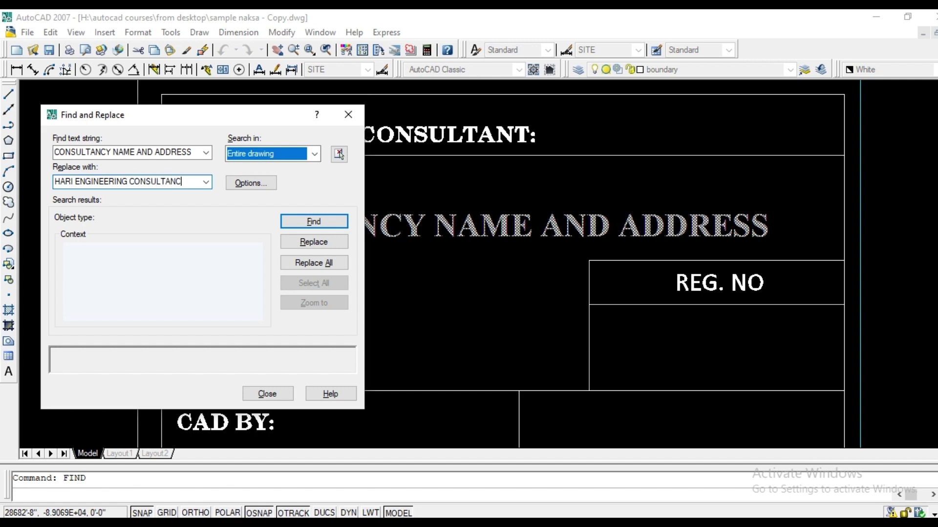
pyautogui.click(293, 262)
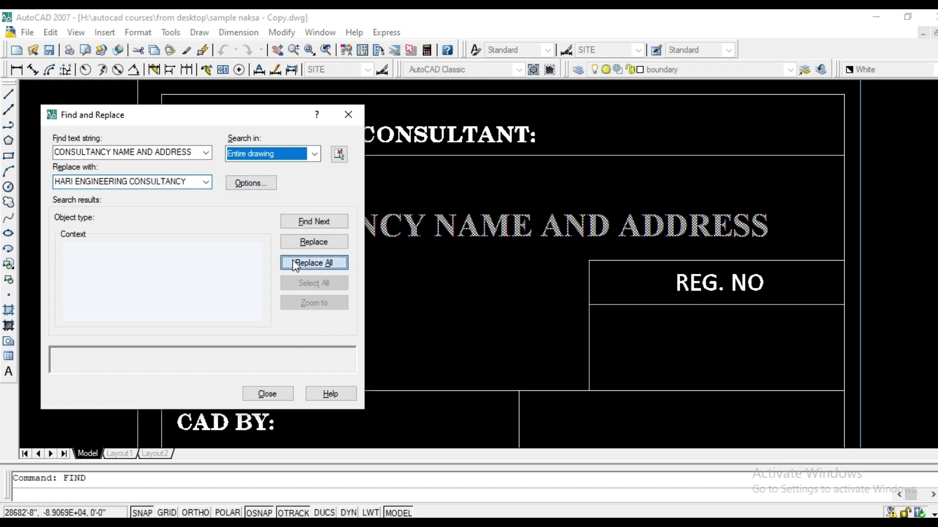
pyautogui.click(266, 394)
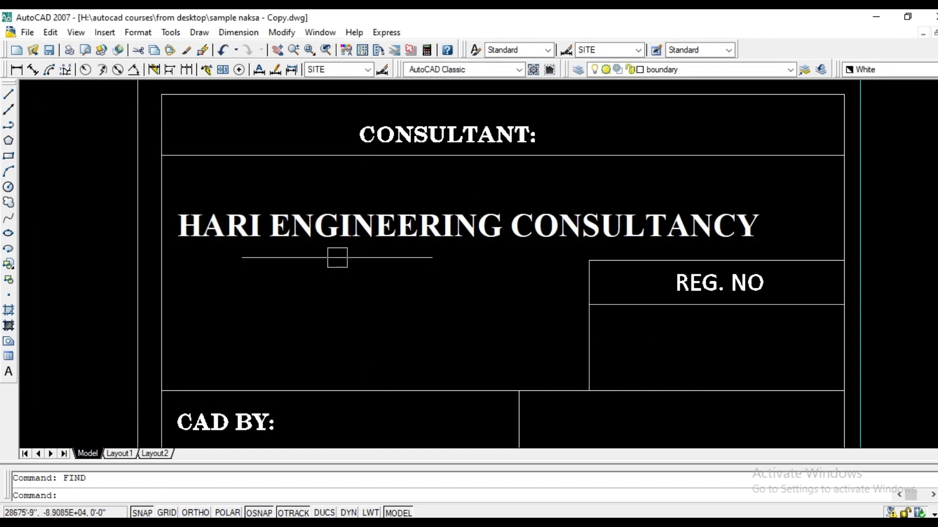
# Pan the title block to check the consultancy name and centre on the CAD BY row
pyautogui.scroll(-5, 488, 224)
pyautogui.scroll(5, 507, 246)
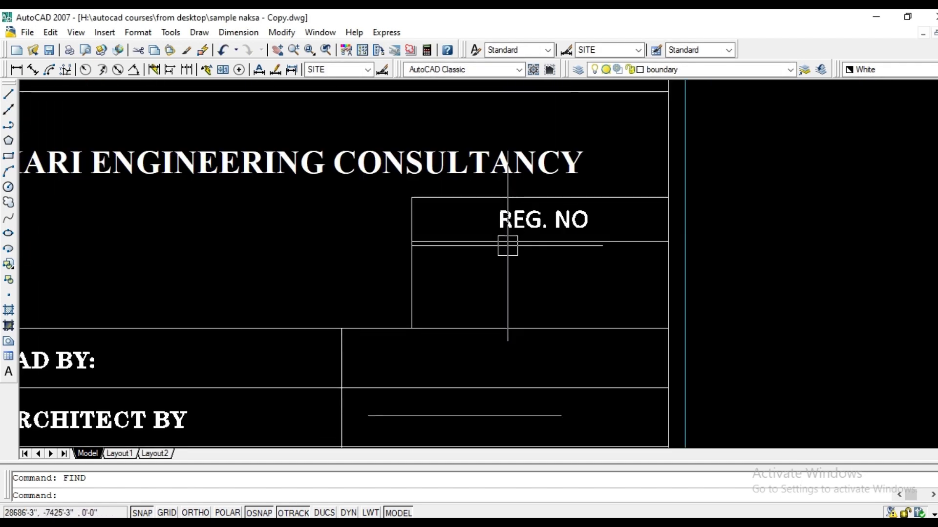
pyautogui.moveTo(507, 246)
pyautogui.mouseDown(button='middle')
pyautogui.moveTo(549, 216)
pyautogui.moveTo(576, 233)
pyautogui.mouseUp(button='middle')
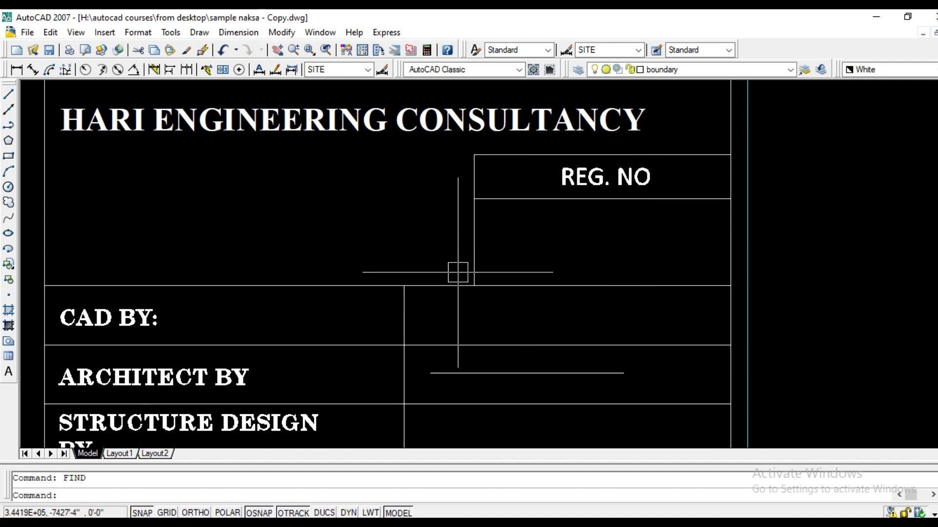
pyautogui.moveTo(458, 272)
pyautogui.mouseDown(button='middle')
pyautogui.moveTo(471, 203)
pyautogui.moveTo(536, 160)
pyautogui.mouseUp(button='middle')
pyautogui.moveTo(522, 224); pyautogui.dragTo(525, 178, button='middle')
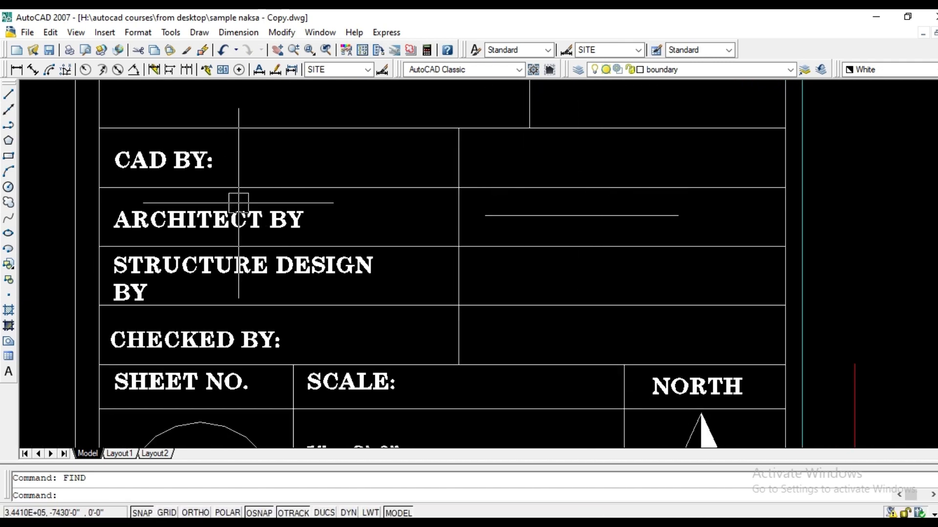
pyautogui.moveTo(246, 187); pyautogui.dragTo(209, 176, button='middle')
# Copy the CAD BY: label into the empty right-hand cell
pyautogui.click(148, 148)
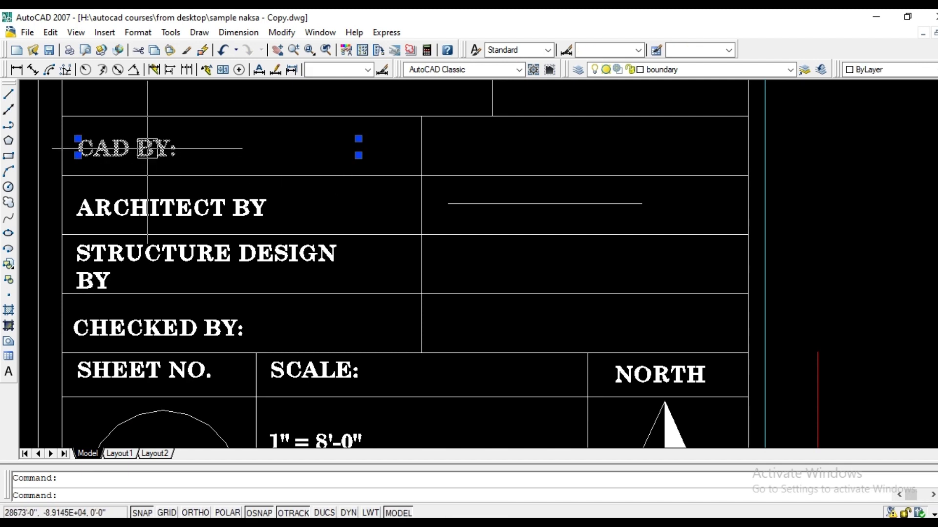
pyautogui.write('o')
pyautogui.press('Return')
pyautogui.click(148, 148)
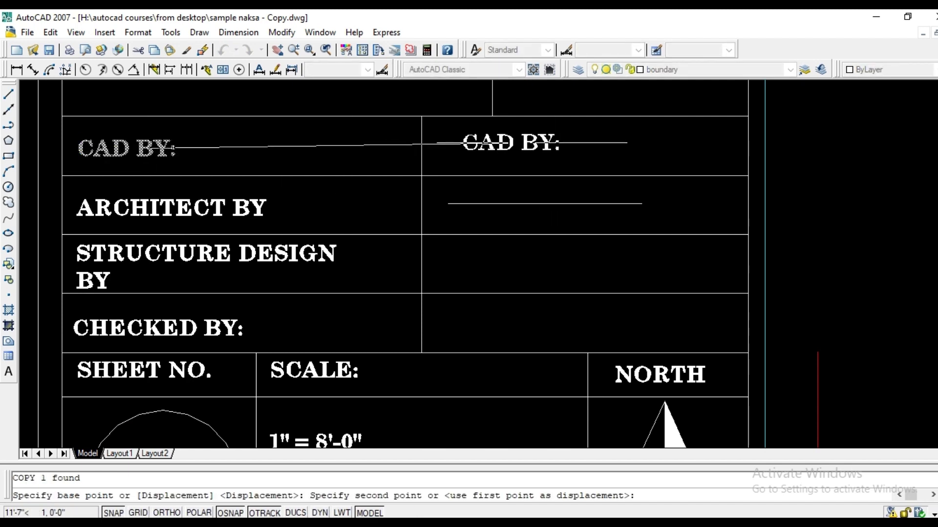
pyautogui.click(513, 148)
pyautogui.press('Escape')
# Replace the copied text with the drafting engineer's name, prefixed ER
pyautogui.doubleClick(512, 148)
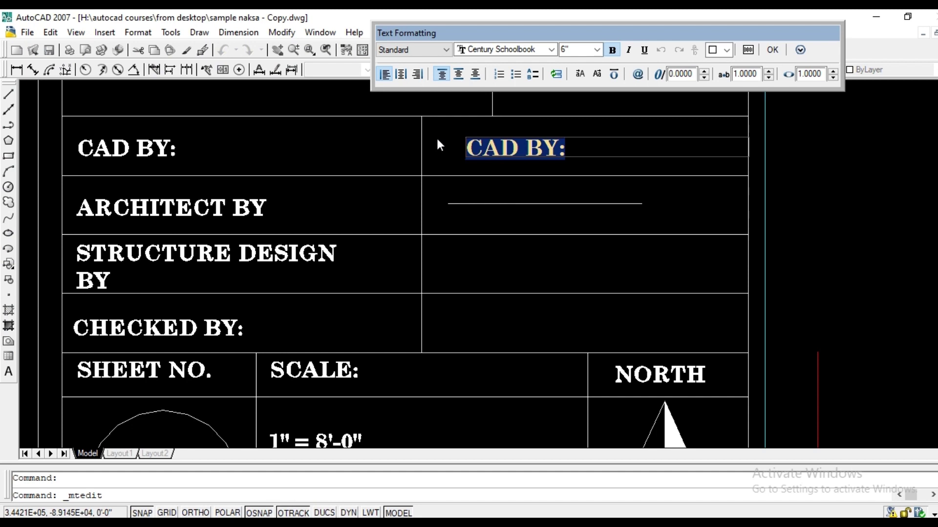
pyautogui.write('ER ')
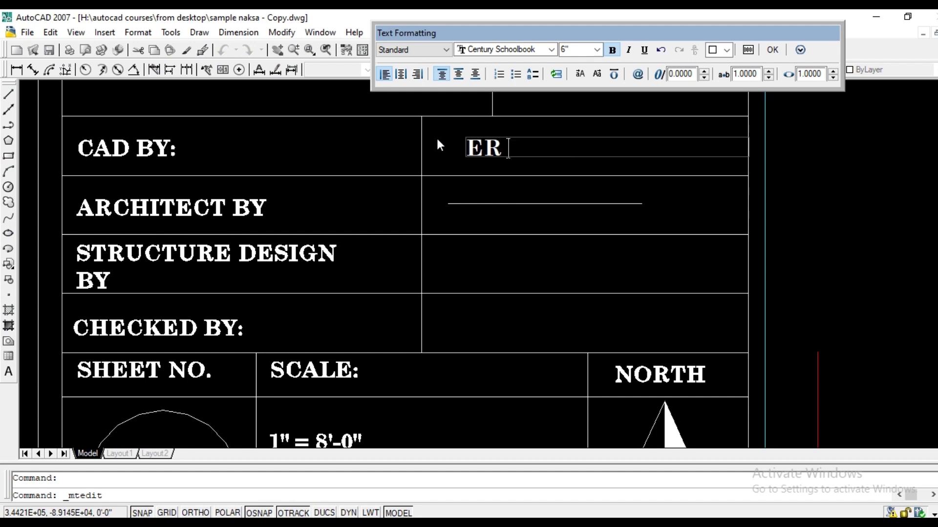
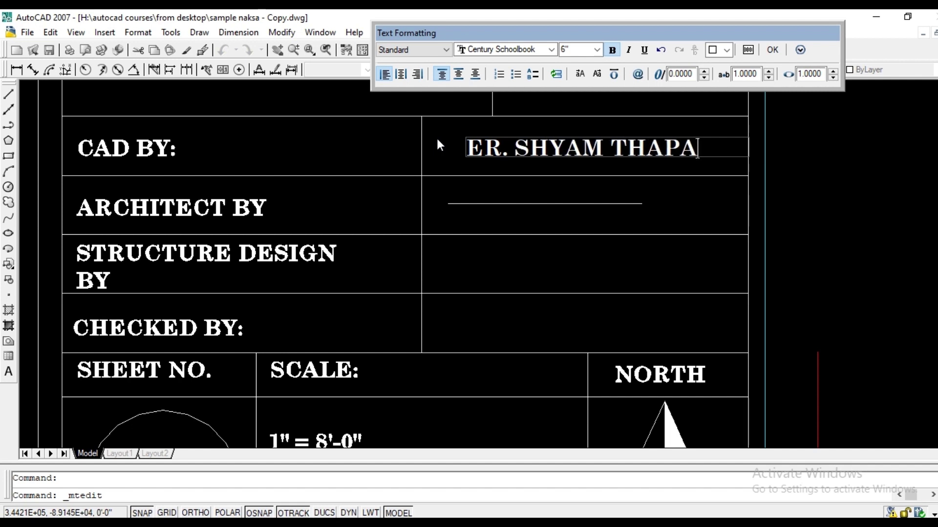
pyautogui.click(772, 50)
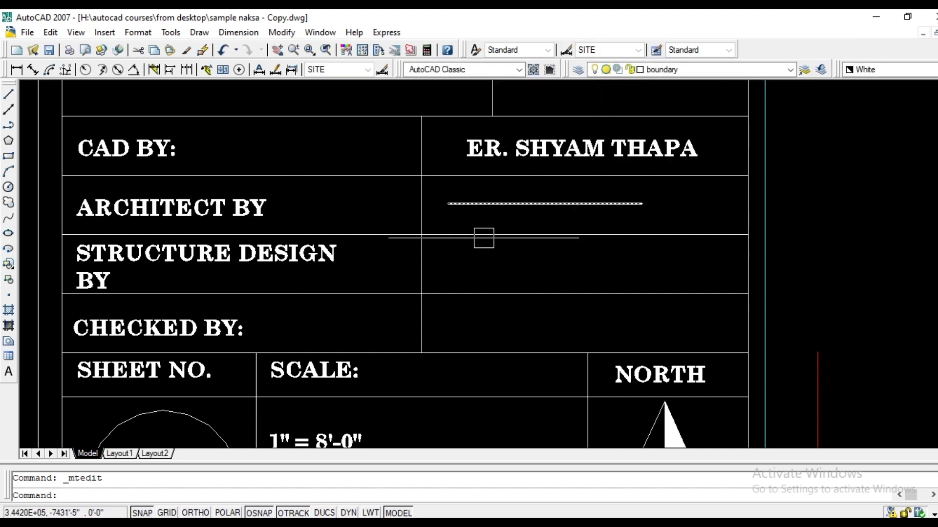
pyautogui.moveTo(287, 221); pyautogui.dragTo(305, 193, button='middle')
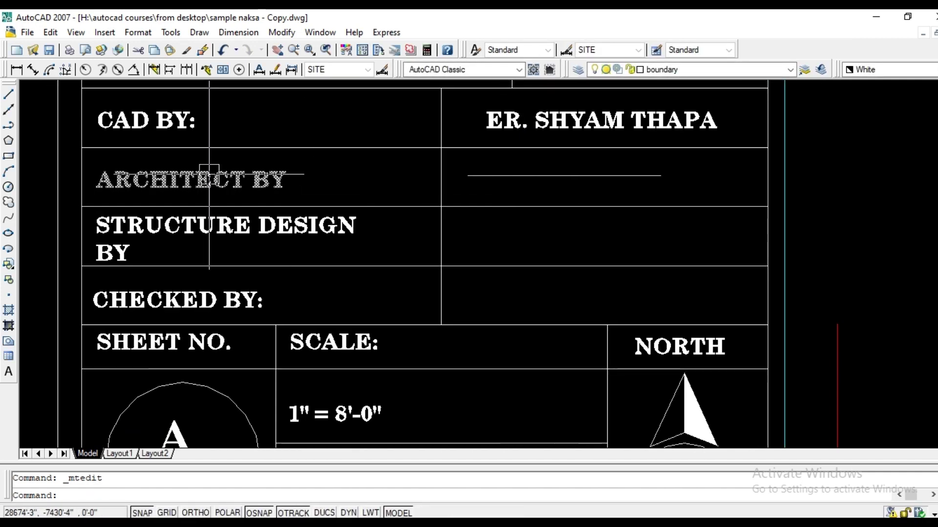
pyautogui.moveTo(391, 233); pyautogui.dragTo(386, 216, button='middle')
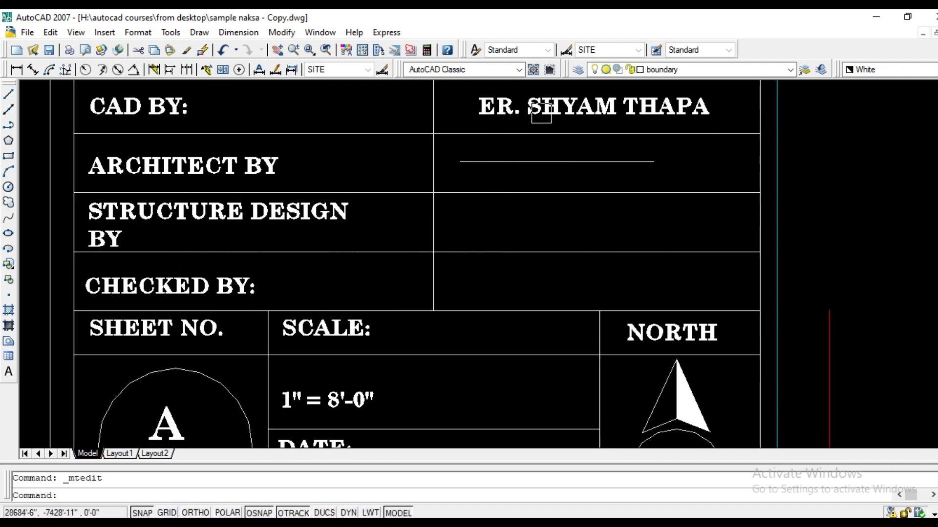
pyautogui.click(549, 102)
# Copy the engineer's name into the STRUCTURE DESIGN BY row and edit it to the structure designer's name
pyautogui.write('CO')
pyautogui.press('Return')
pyautogui.click(548, 101)
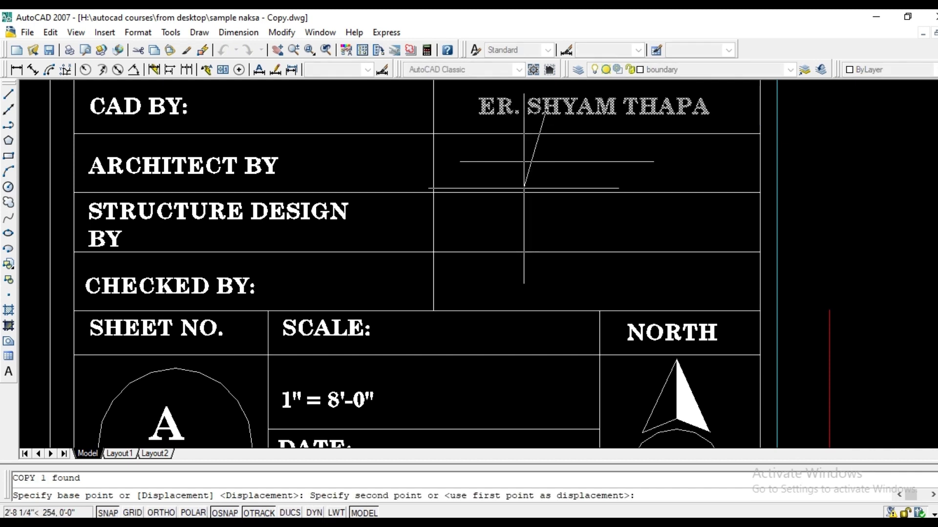
pyautogui.click(538, 221)
pyautogui.press('Escape')
pyautogui.doubleClick(538, 220)
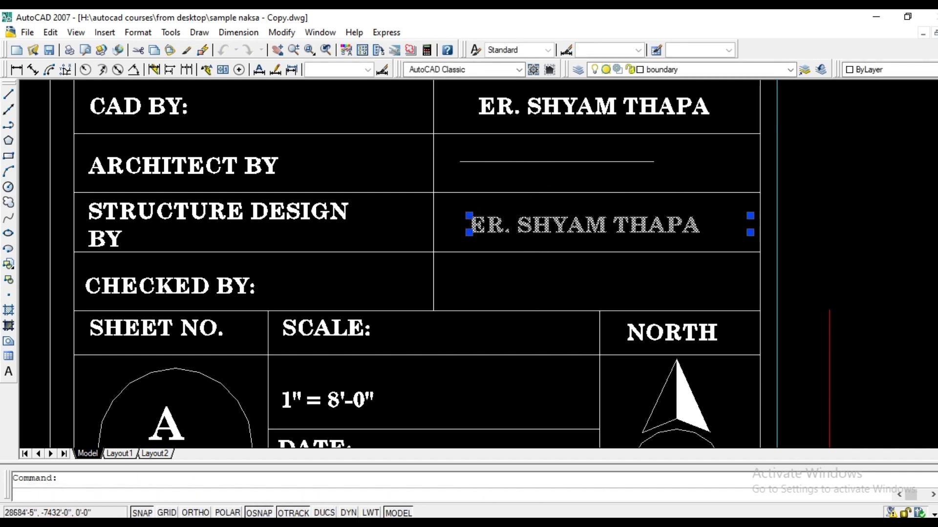
pyautogui.press('BackSpace')
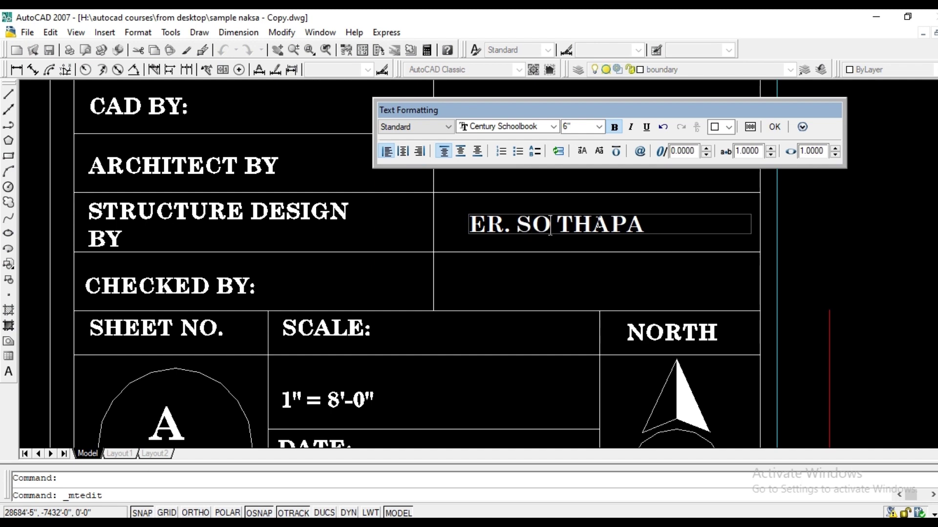
pyautogui.click(775, 127)
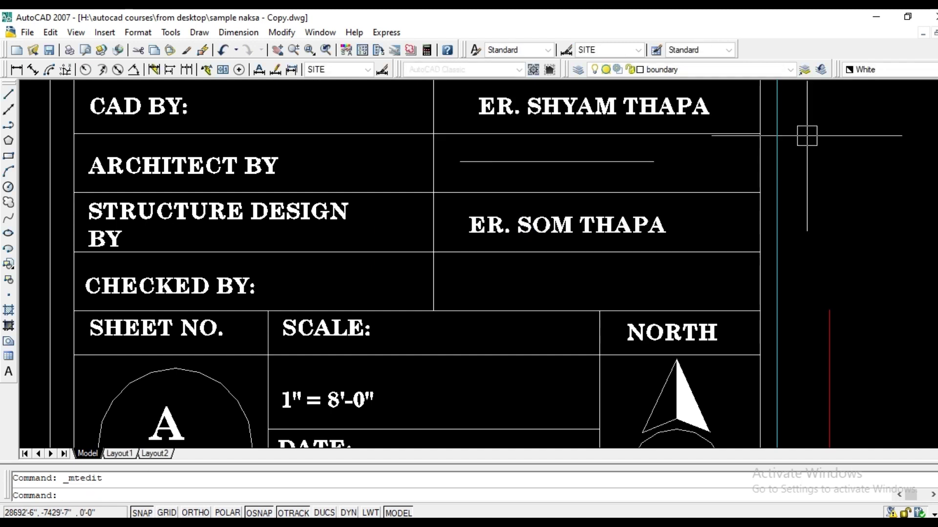
pyautogui.press('Delete')
pyautogui.scroll(2, 805, 136)
# Copy that name into the CHECKED BY row and change it to the checking engineer's name
pyautogui.click(580, 214)
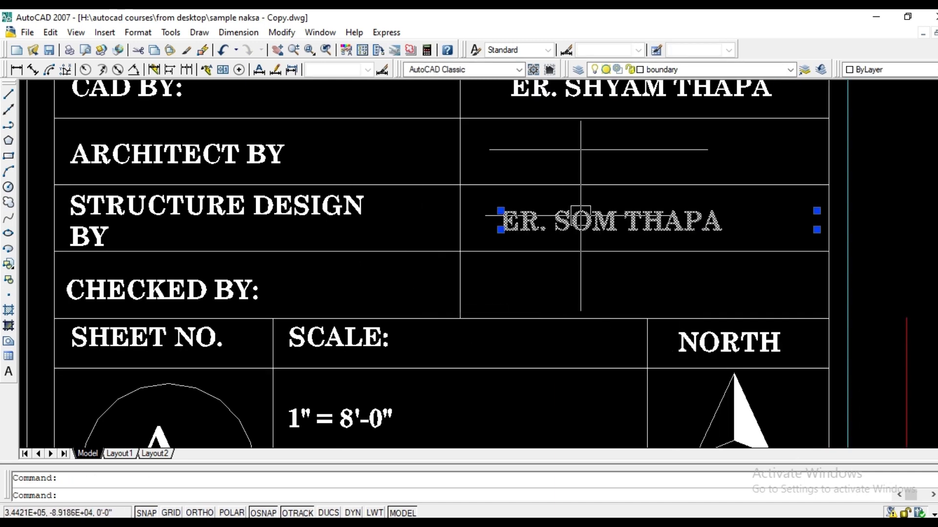
pyautogui.write('CO')
pyautogui.press('Return')
pyautogui.click(580, 215)
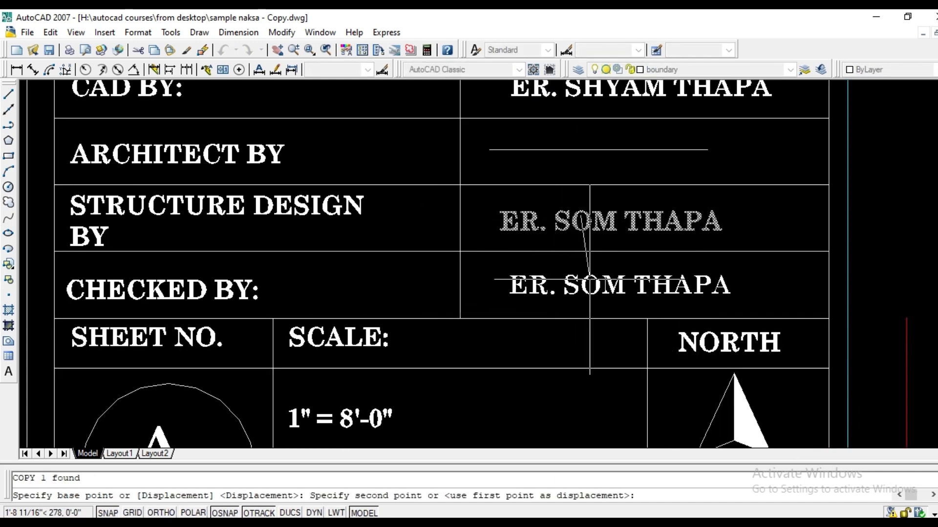
pyautogui.click(577, 278)
pyautogui.press('Return')
pyautogui.doubleClick(577, 277)
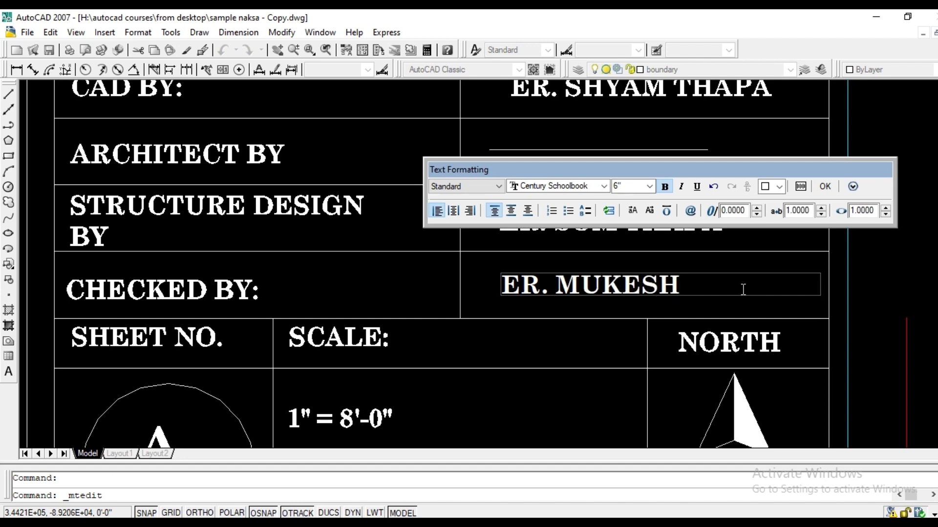
pyautogui.click(824, 191)
pyautogui.moveTo(574, 324)
pyautogui.mouseDown(button='middle')
pyautogui.moveTo(590, 219)
pyautogui.moveTo(486, 189)
pyautogui.moveTo(547, 316)
pyautogui.moveTo(545, 266)
pyautogui.mouseUp(button='middle')
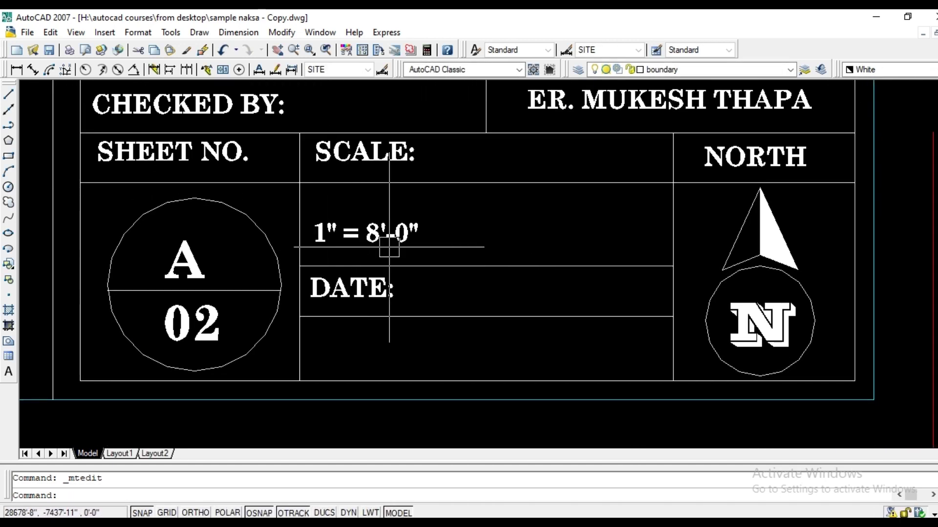
# Copy the DATE: label into the empty cell beneath it
pyautogui.moveTo(389, 246); pyautogui.dragTo(395, 217, button='middle')
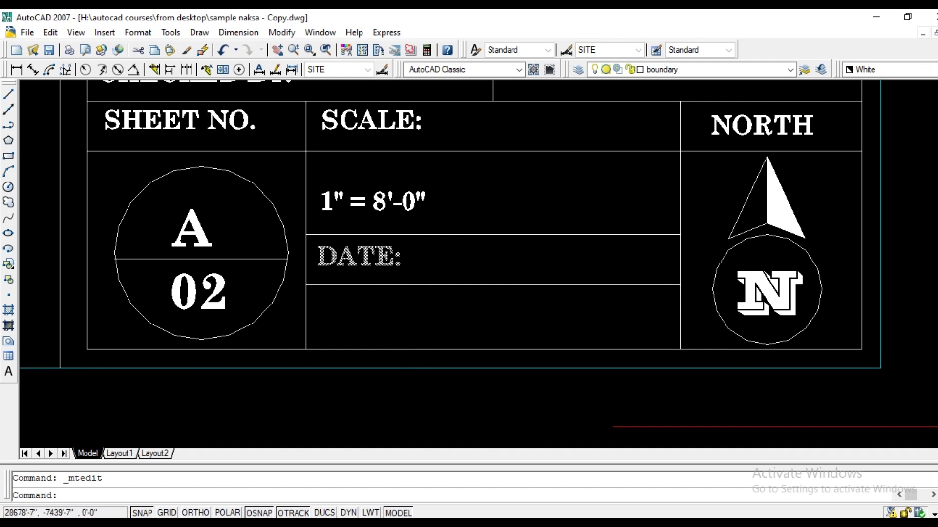
pyautogui.click(378, 260)
pyautogui.write('c')
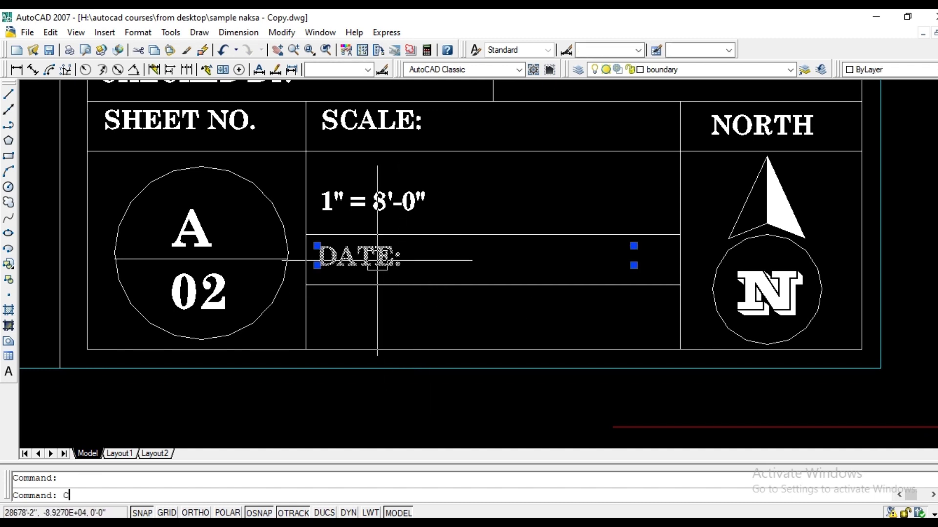
pyautogui.write('o')
pyautogui.press('Return')
pyautogui.click(379, 260)
pyautogui.click(375, 321)
pyautogui.press('Escape')
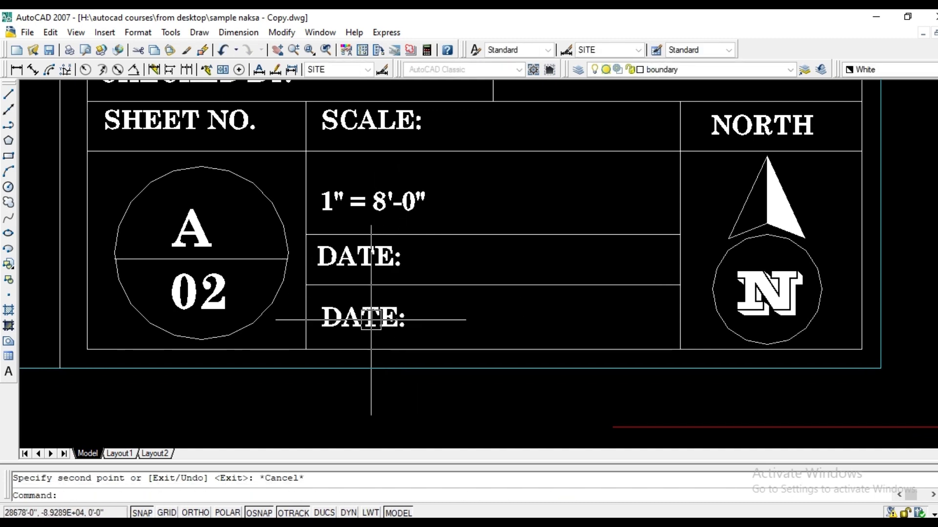
# Replace the copied text with SEP 2023
pyautogui.click(371, 320)
pyautogui.doubleClick(374, 320)
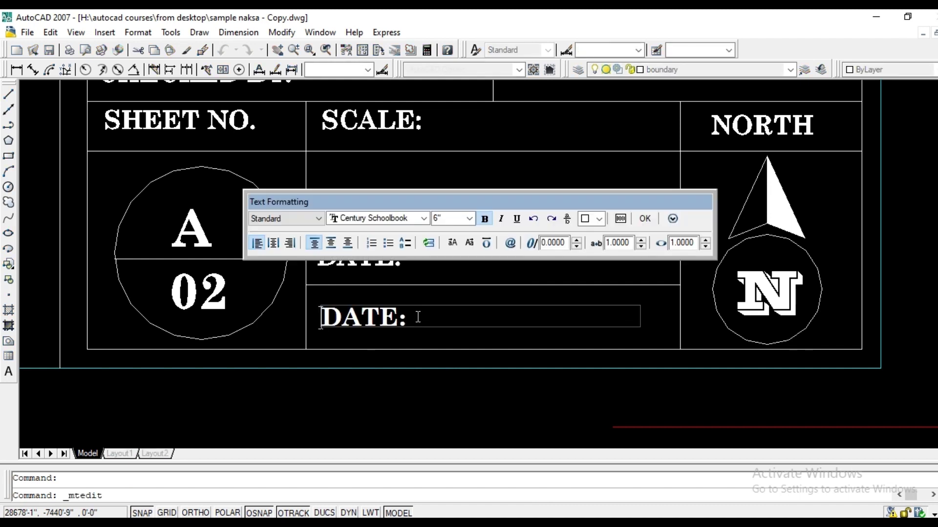
pyautogui.write('S')
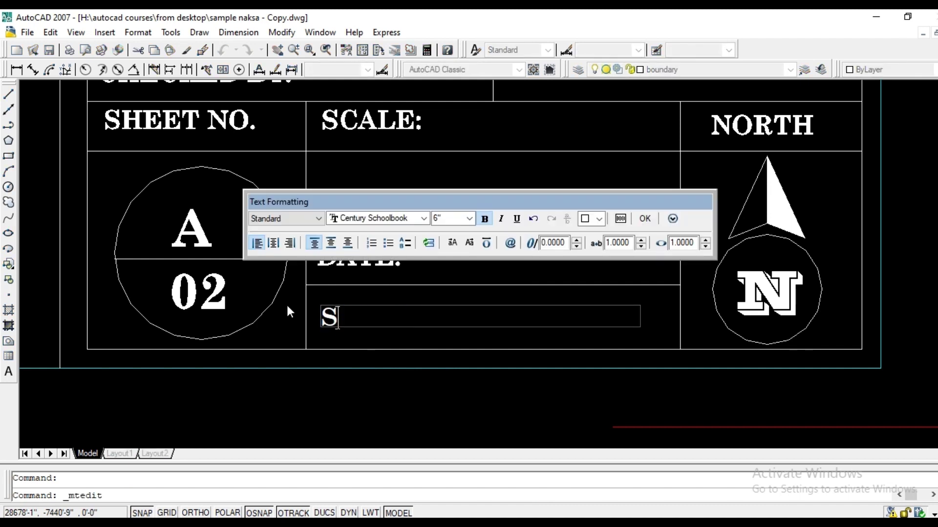
pyautogui.write('EP 2023')
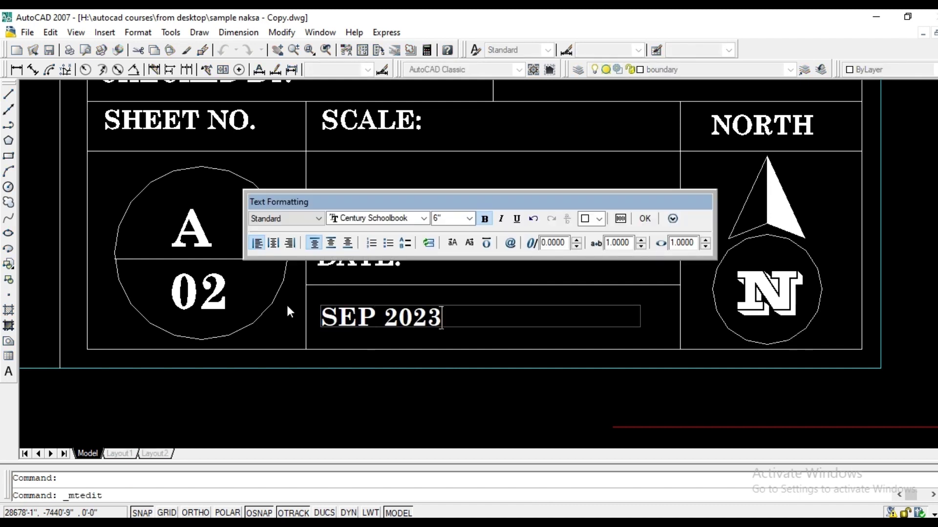
pyautogui.click(645, 219)
pyautogui.scroll(-6, 522, 318)
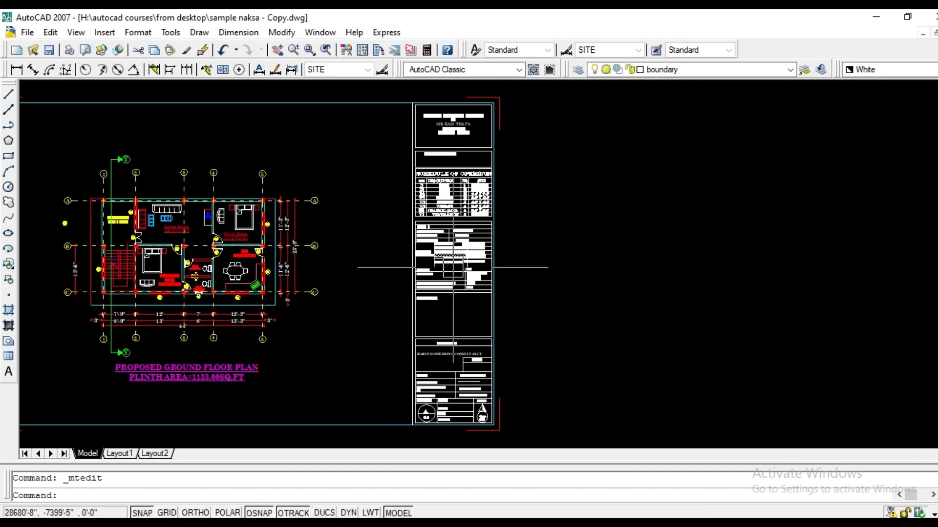
# Erase the top sheet's old frame and title block
pyautogui.scroll(-4, 453, 267)
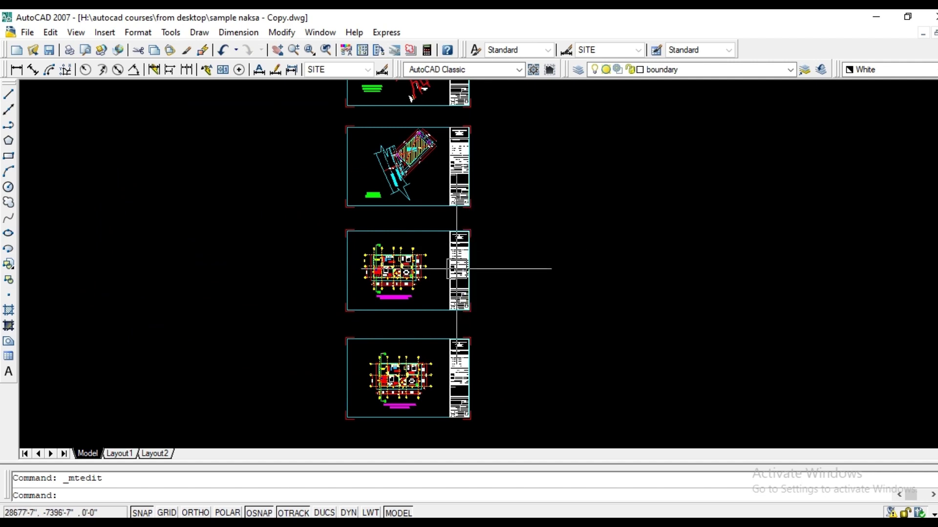
pyautogui.moveTo(457, 269); pyautogui.dragTo(457, 326, button='middle')
pyautogui.scroll(-2, 450, 265)
pyautogui.scroll(5, 461, 206)
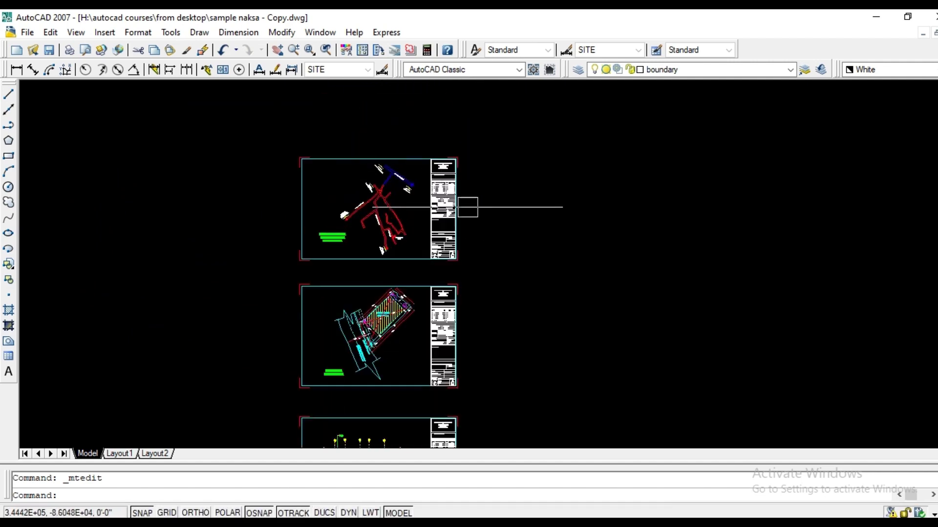
pyautogui.click(509, 286)
pyautogui.click(407, 128)
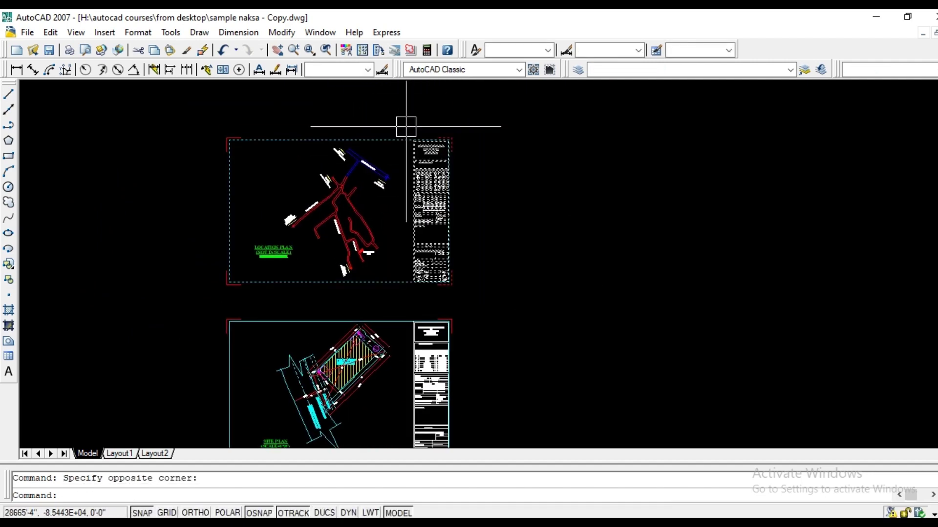
pyautogui.press('Delete')
# Crossing-select and erase the old title blocks on the site plan, another sheet and the elevation sheet
pyautogui.moveTo(463, 257); pyautogui.dragTo(484, 104, button='middle')
pyautogui.click(505, 337)
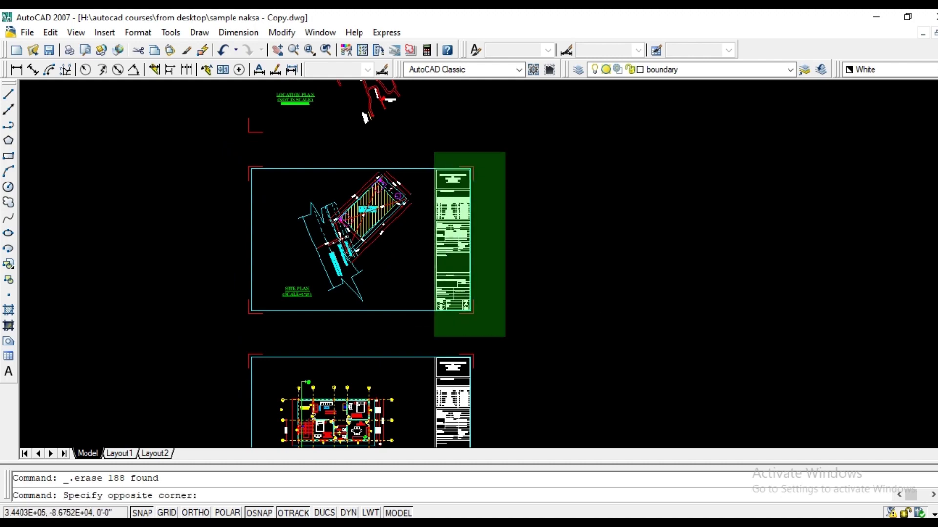
pyautogui.click(434, 152)
pyautogui.moveTo(460, 303); pyautogui.dragTo(502, 303, button='middle')
pyautogui.scroll(-3, 468, 389)
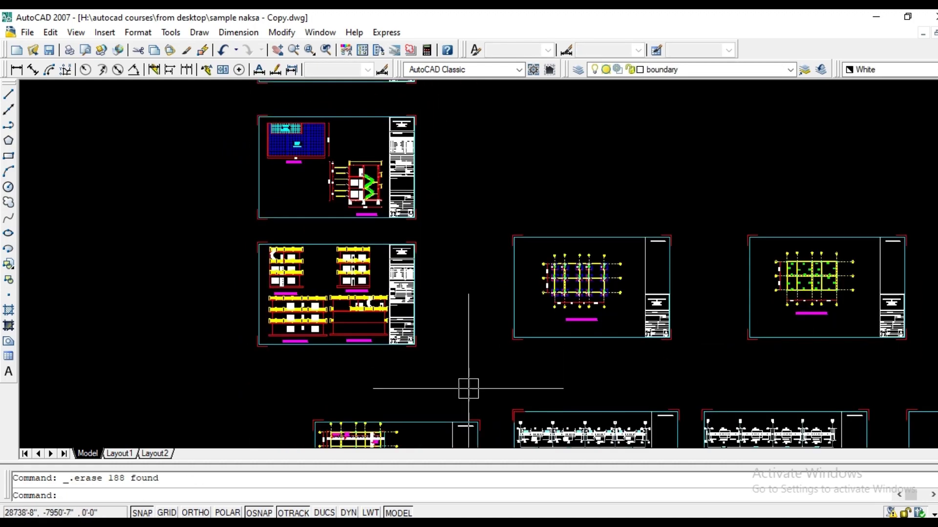
pyautogui.moveTo(459, 227); pyautogui.dragTo(496, 352, button='middle')
pyautogui.click(496, 351)
pyautogui.click(425, 104)
pyautogui.press('Delete')
pyautogui.scroll(-3, 445, 239)
pyautogui.scroll(5, 454, 323)
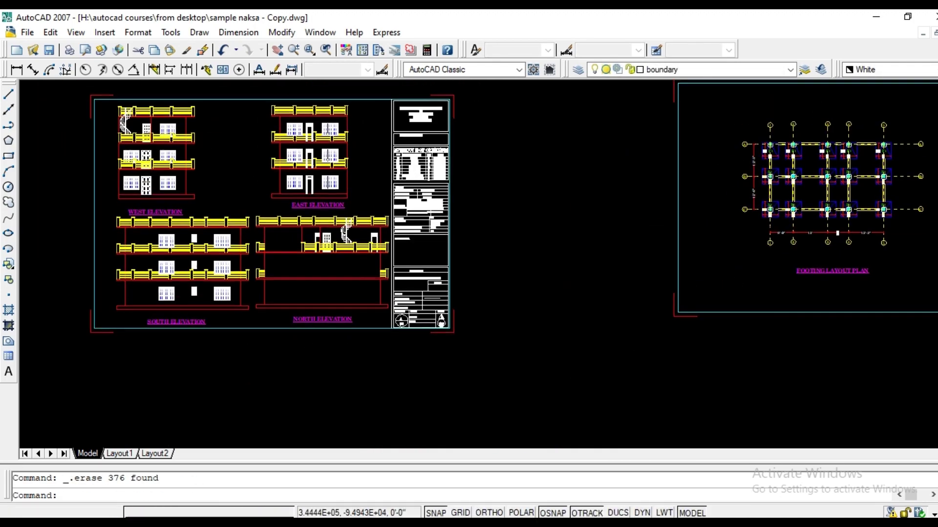
pyautogui.click(519, 383)
pyautogui.click(391, 93)
pyautogui.press('Delete')
pyautogui.scroll(-3, 469, 286)
# Copy a frame and title block with CO onto the floor-plan sheet below
pyautogui.moveTo(469, 286); pyautogui.dragTo(467, 276, button='middle')
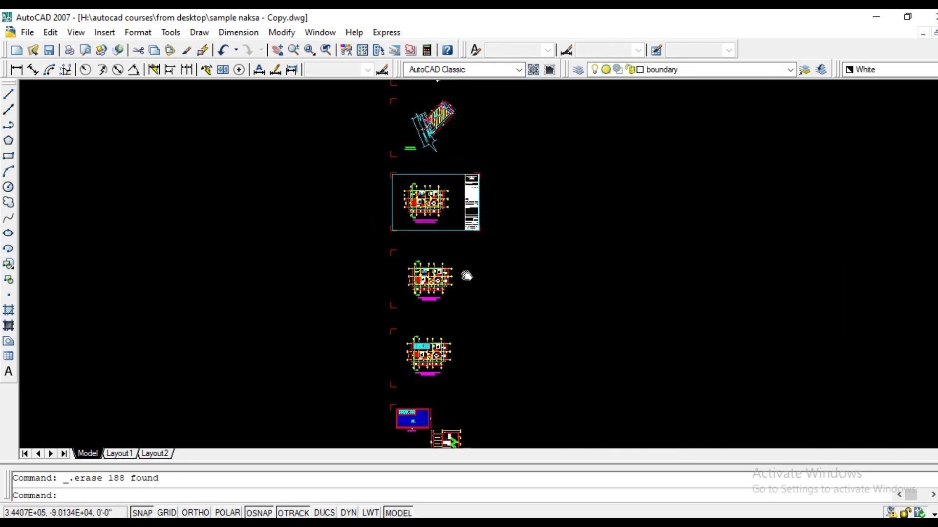
pyautogui.click(508, 251)
pyautogui.click(459, 162)
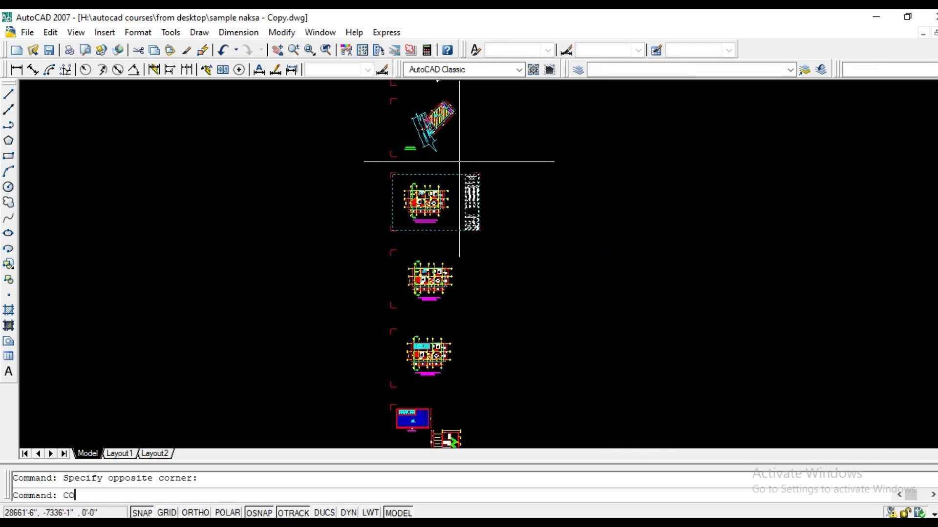
pyautogui.write('CO')
pyautogui.press('Return')
pyautogui.scroll(5, 390, 162)
pyautogui.click(404, 223)
pyautogui.scroll(-4, 410, 215)
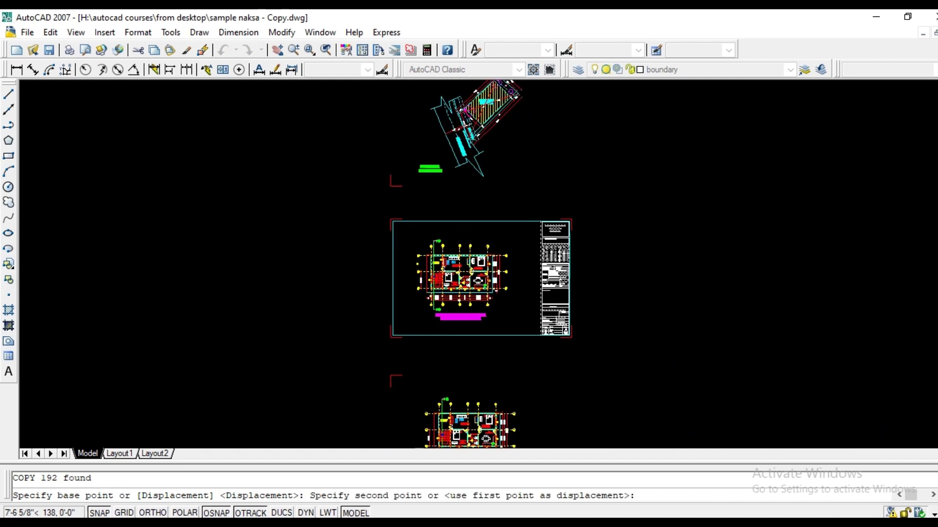
pyautogui.scroll(4, 398, 205)
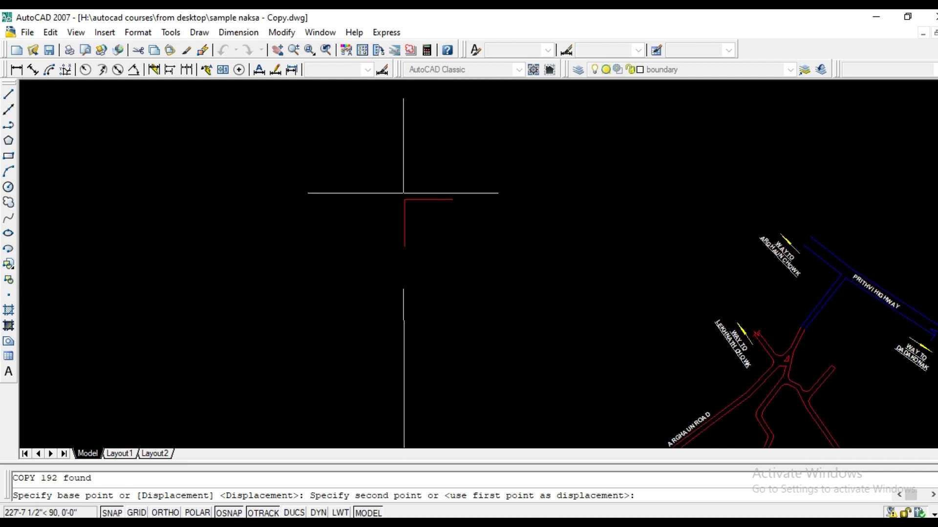
pyautogui.click(404, 171)
pyautogui.scroll(-3, 404, 176)
pyautogui.scroll(3, 403, 175)
pyautogui.moveTo(440, 293); pyautogui.dragTo(389, 104, button='middle')
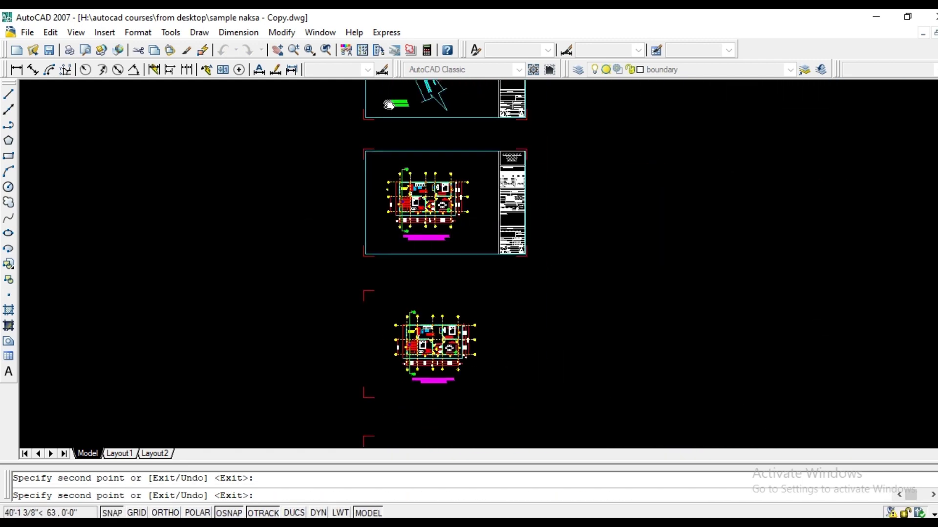
pyautogui.scroll(4, 348, 203)
pyautogui.scroll(-4, 383, 237)
pyautogui.scroll(4, 360, 272)
pyautogui.scroll(-5, 360, 272)
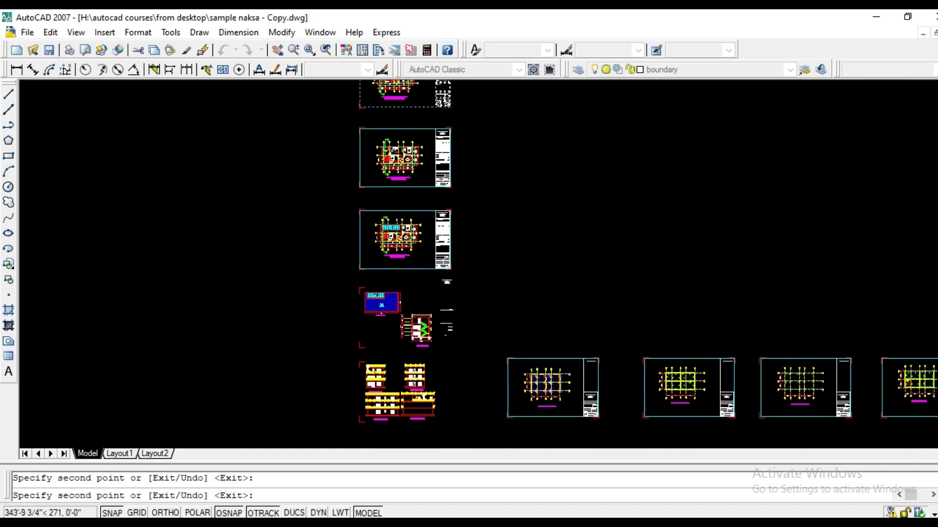
pyautogui.press('Escape')
pyautogui.scroll(-2, 365, 335)
pyautogui.scroll(8, 397, 188)
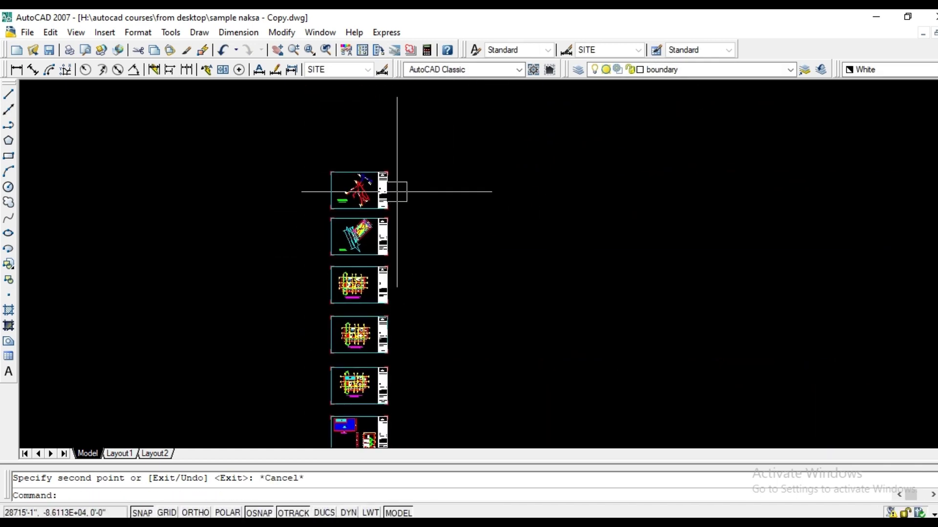
# Renumber the first sheets' title blocks as 01 and 03
pyautogui.scroll(4, 348, 261)
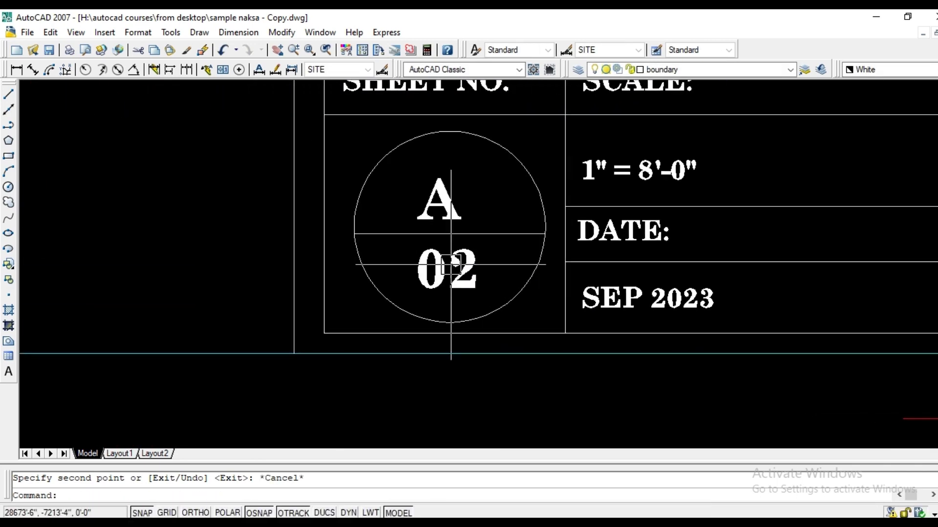
pyautogui.doubleClick(491, 269)
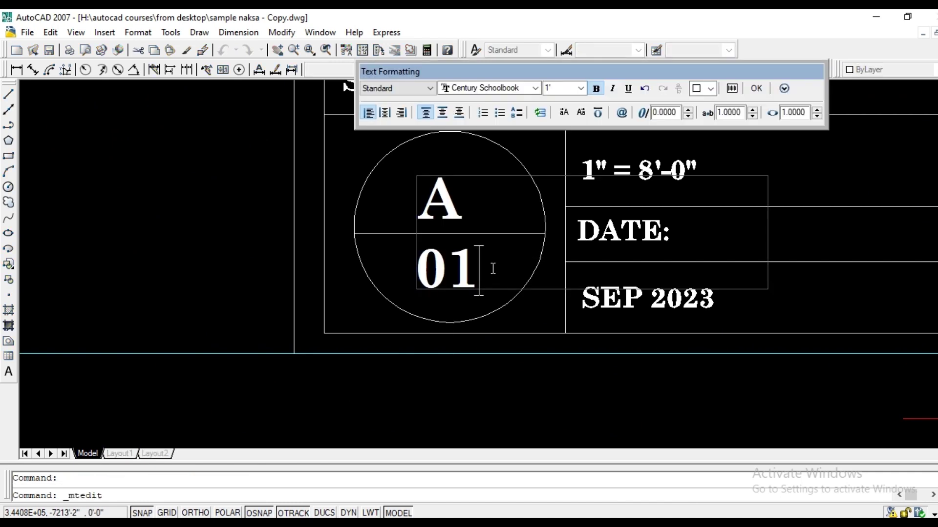
pyautogui.click(756, 90)
pyautogui.scroll(-5, 517, 203)
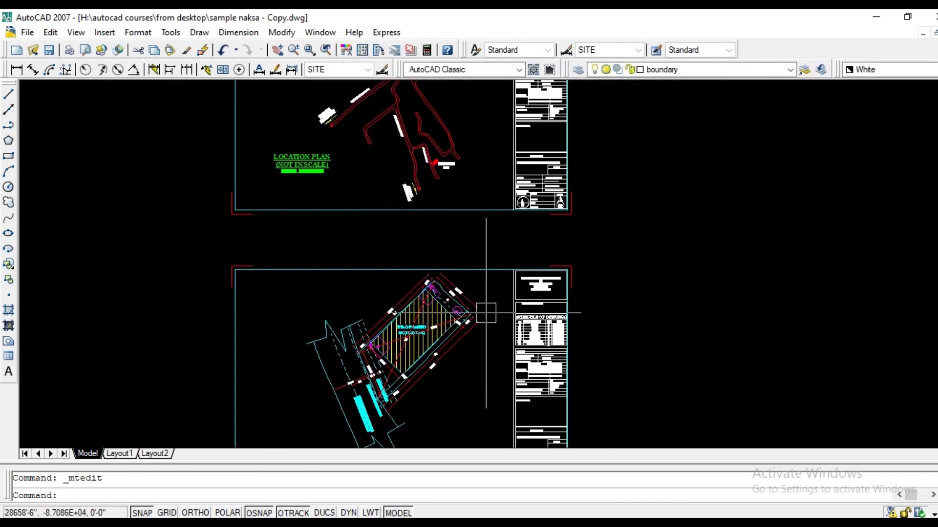
pyautogui.moveTo(486, 310); pyautogui.dragTo(488, 102, button='middle')
pyautogui.scroll(6, 825, 288)
pyautogui.scroll(-8, 496, 272)
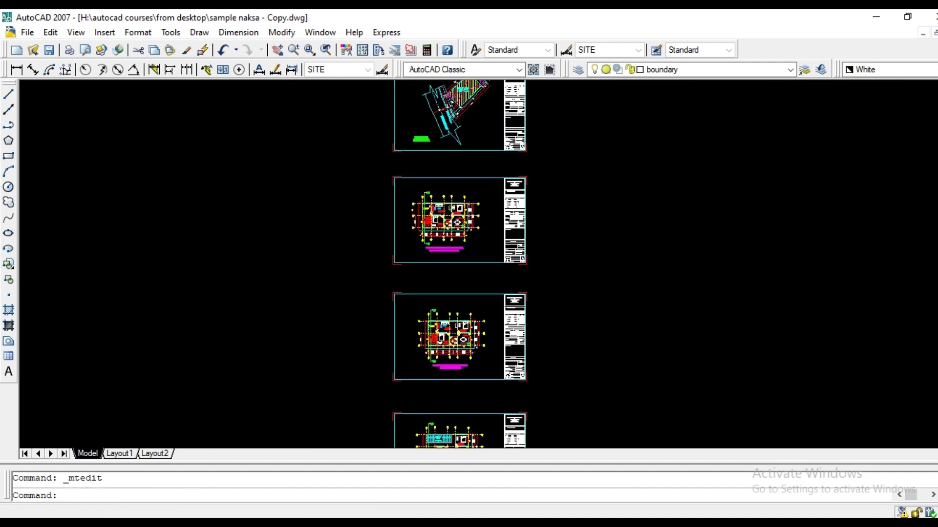
pyautogui.scroll(10, 497, 276)
pyautogui.scroll(2, 588, 241)
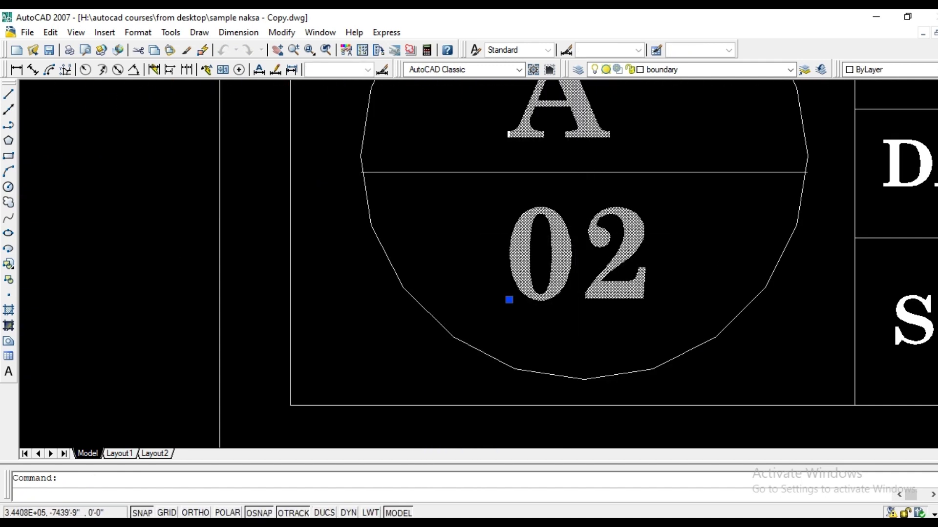
pyautogui.doubleClick(633, 249)
pyautogui.press('BackSpace')
pyautogui.write('3')
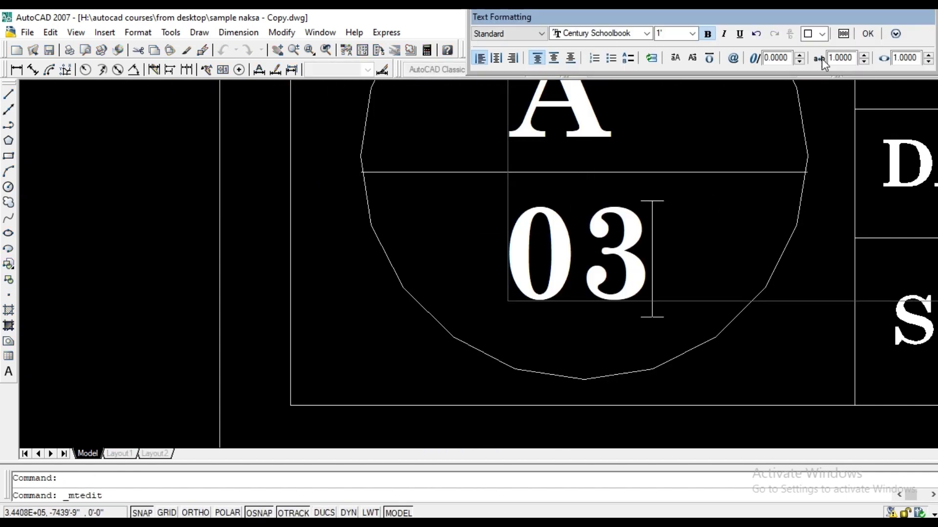
pyautogui.click(866, 34)
# Change the next two sheet numbers to 04 and 05, correcting the mistyped 52
pyautogui.scroll(-6, 492, 203)
pyautogui.scroll(4, 513, 293)
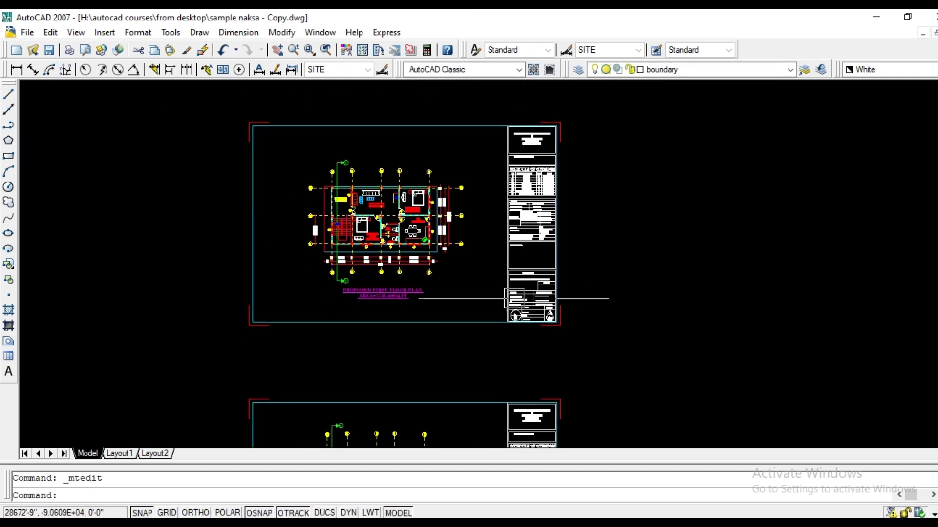
pyautogui.scroll(5, 508, 266)
pyautogui.doubleClick(498, 224)
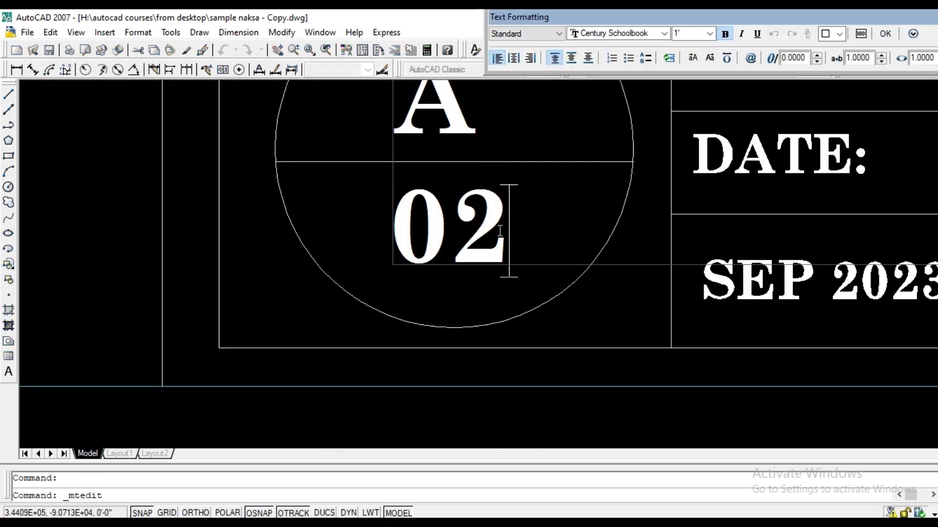
pyautogui.press('BackSpace')
pyautogui.write('4')
pyautogui.click(893, 35)
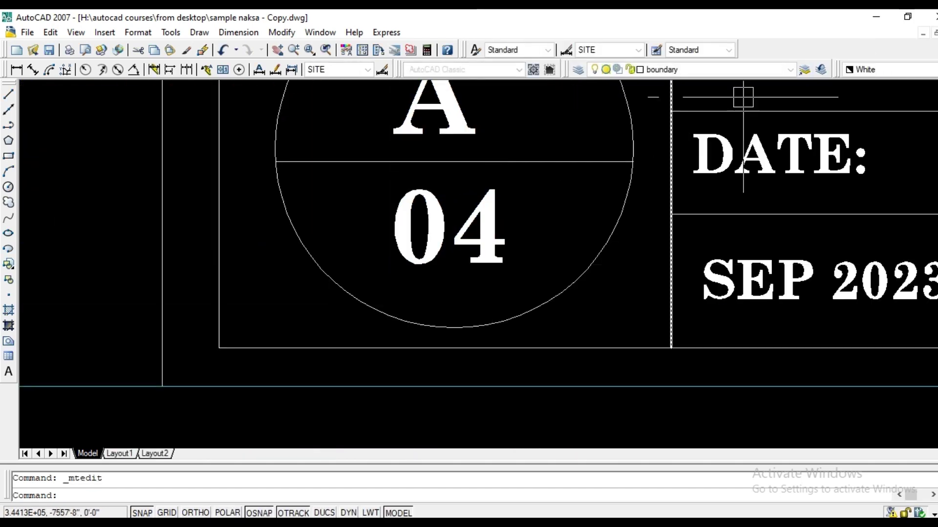
pyautogui.scroll(-6, 743, 94)
pyautogui.scroll(5, 489, 236)
pyautogui.scroll(3, 490, 236)
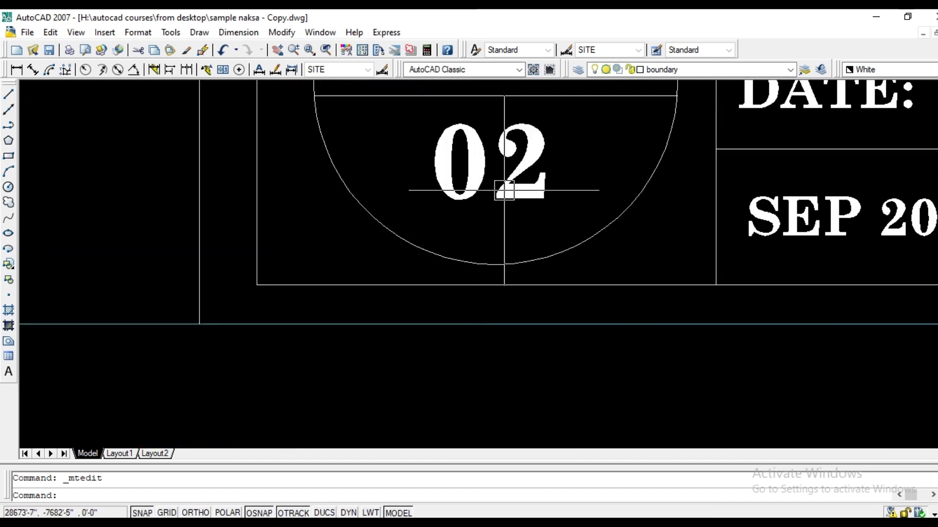
pyautogui.doubleClick(433, 199)
pyautogui.press('Left')
pyautogui.press('BackSpace')
pyautogui.write('5')
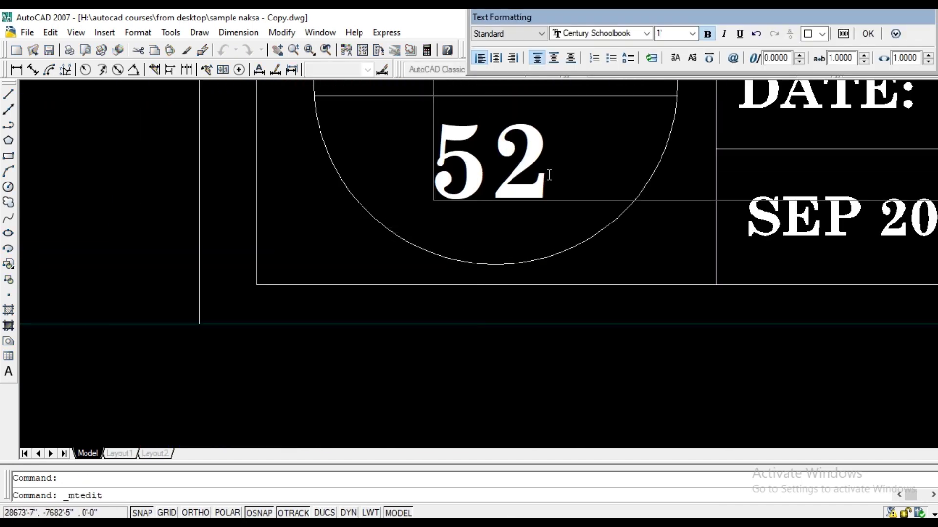
pyautogui.doubleClick(549, 174)
pyautogui.write('05')
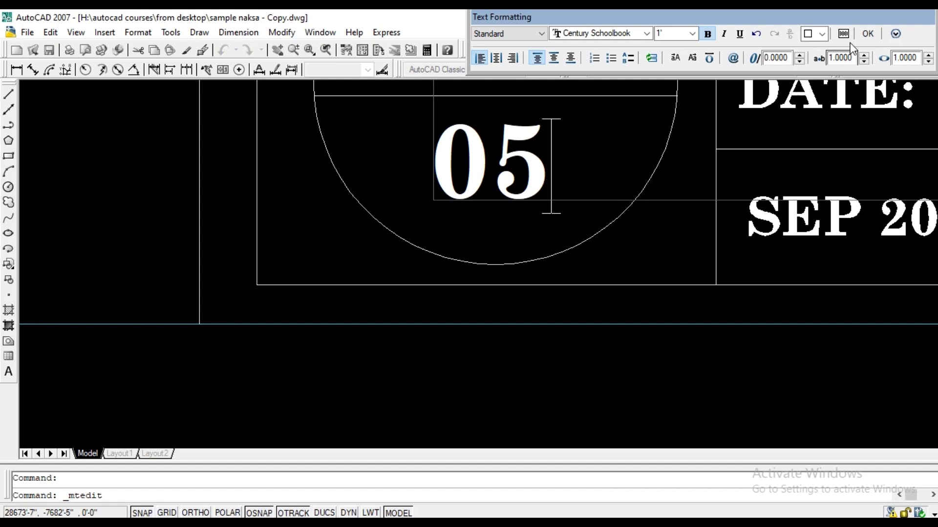
pyautogui.click(868, 34)
# Set the following two sheet numbers to 06 and 07
pyautogui.scroll(-5, 632, 277)
pyautogui.scroll(4, 544, 314)
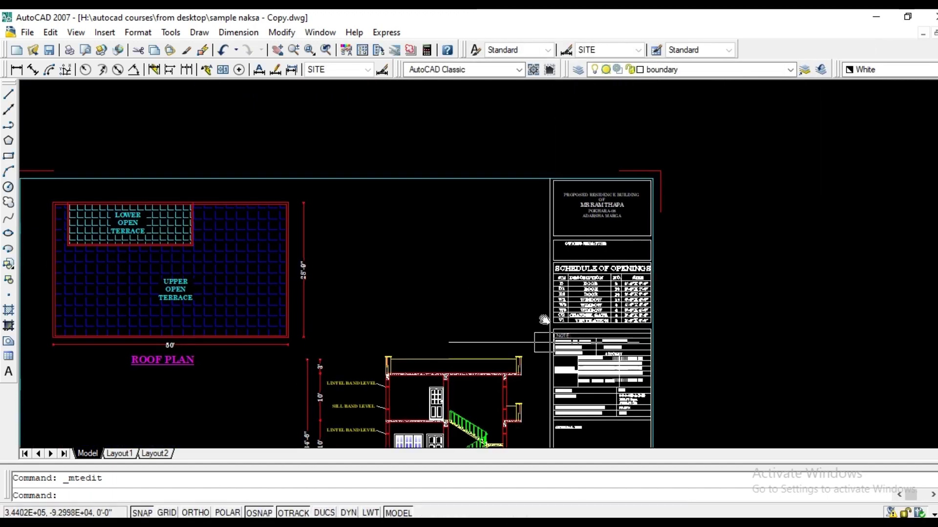
pyautogui.scroll(8, 602, 383)
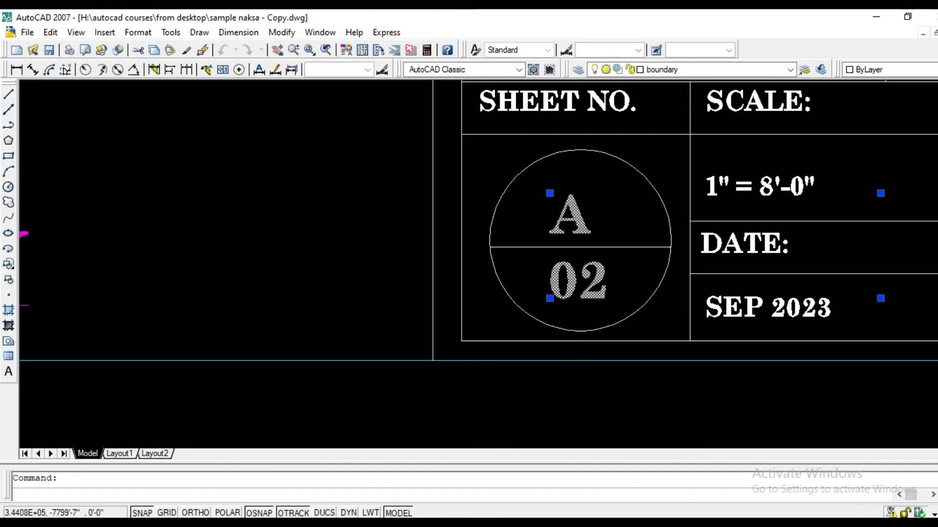
pyautogui.doubleClick(621, 286)
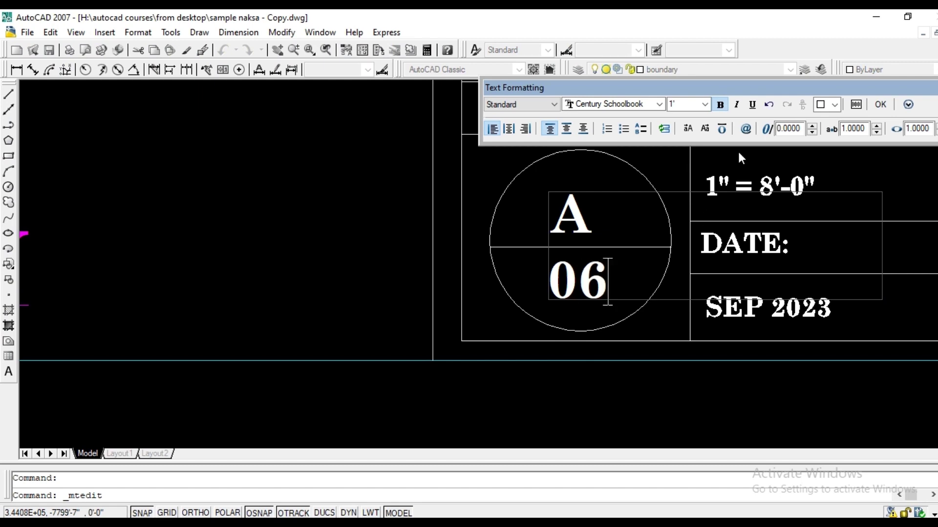
pyautogui.click(879, 105)
pyautogui.scroll(-5, 544, 293)
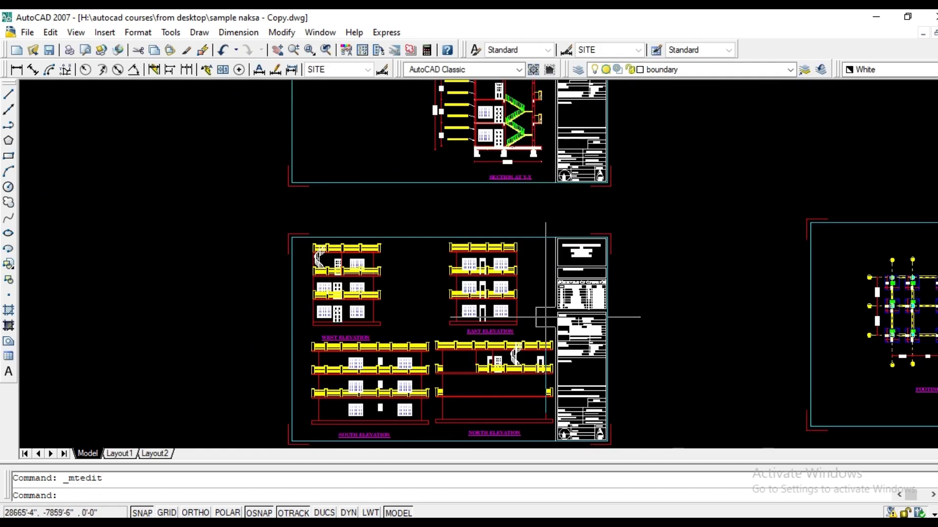
pyautogui.scroll(8, 495, 230)
pyautogui.doubleClick(494, 230)
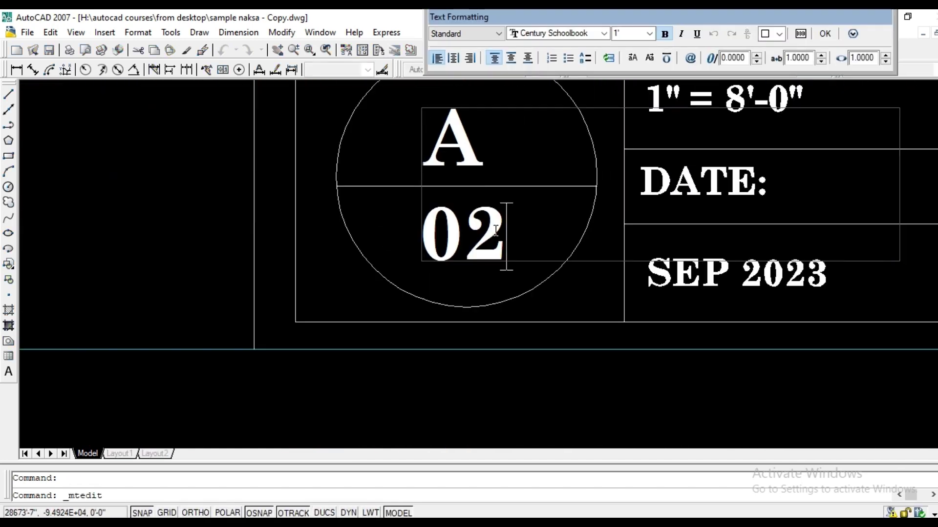
pyautogui.click(826, 33)
# Pan to the footing layout sheet's title block to show its consultant and CAD BY rows
pyautogui.scroll(-8, 458, 290)
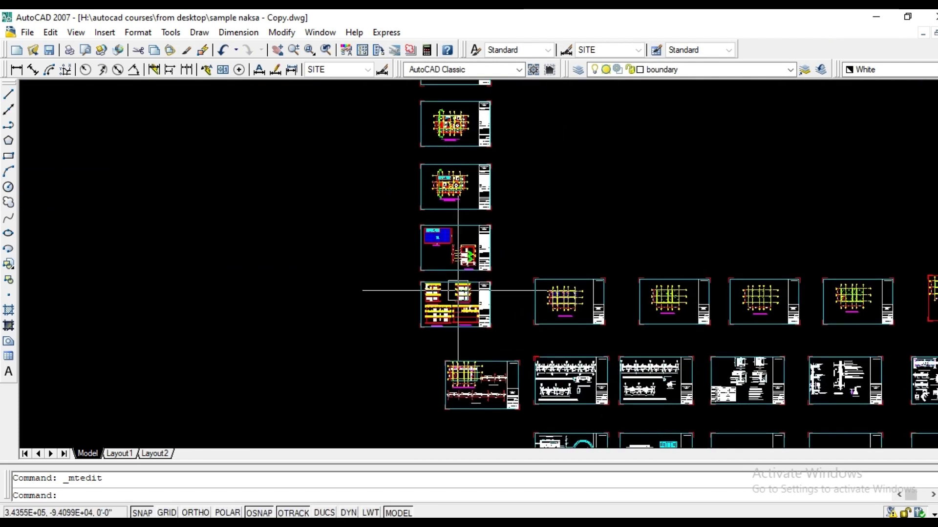
pyautogui.moveTo(457, 290); pyautogui.dragTo(276, 356, button='middle')
pyautogui.moveTo(374, 356); pyautogui.dragTo(397, 251, button='middle')
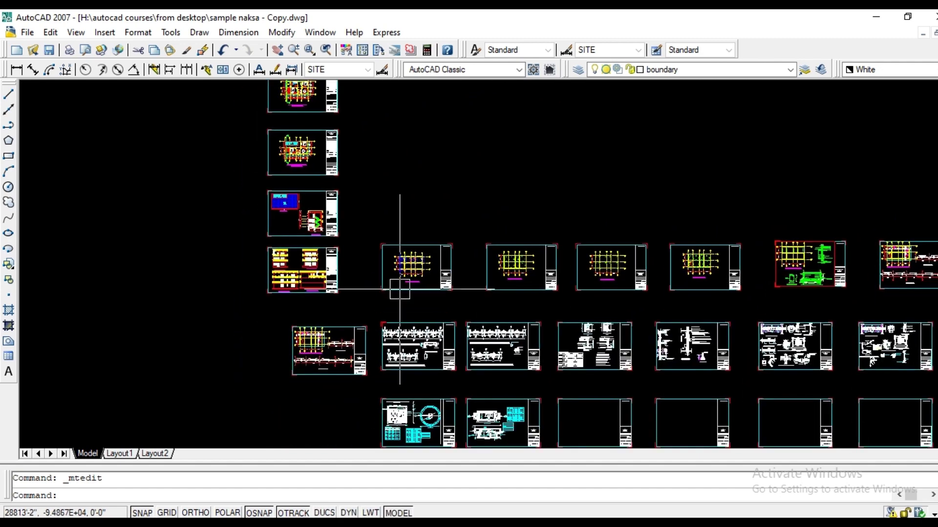
pyautogui.scroll(8, 451, 266)
pyautogui.moveTo(556, 321); pyautogui.dragTo(458, 297, button='middle')
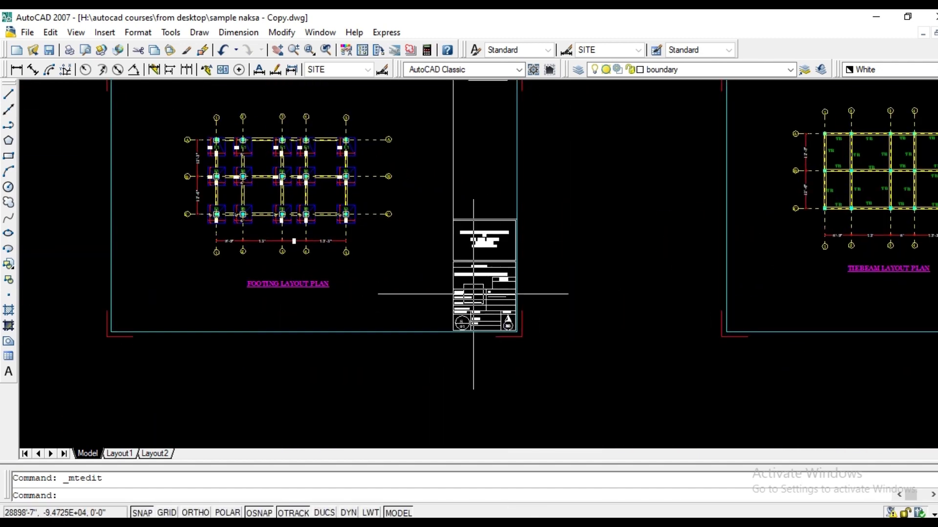
pyautogui.scroll(3, 473, 294)
pyautogui.scroll(5, 492, 188)
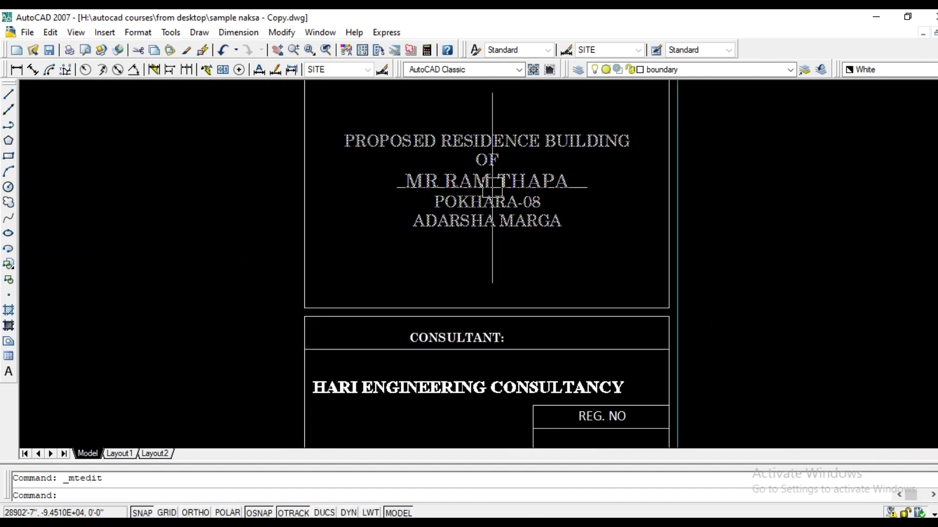
pyautogui.moveTo(496, 249); pyautogui.dragTo(506, 117, button='middle')
pyautogui.moveTo(526, 301); pyautogui.dragTo(526, 201, button='middle')
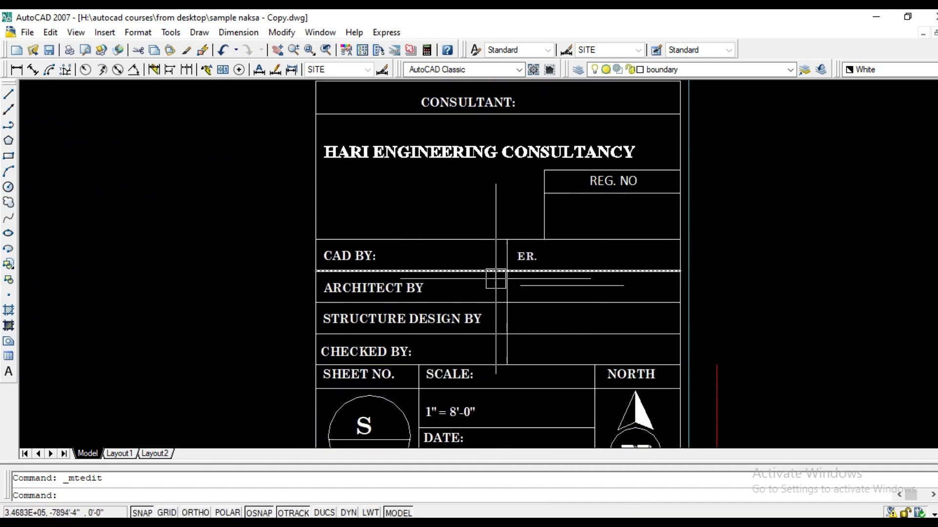
pyautogui.scroll(-8, 563, 279)
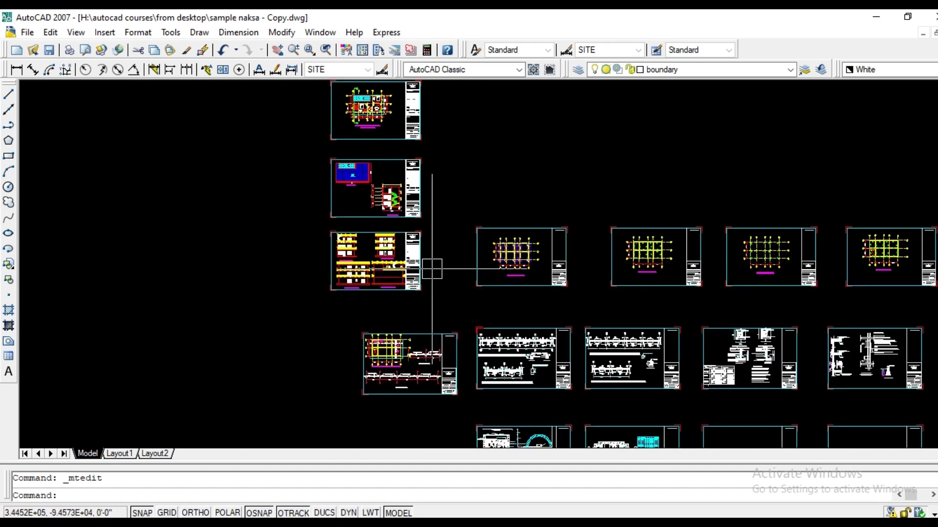
pyautogui.scroll(10, 431, 269)
pyautogui.scroll(-3, 429, 239)
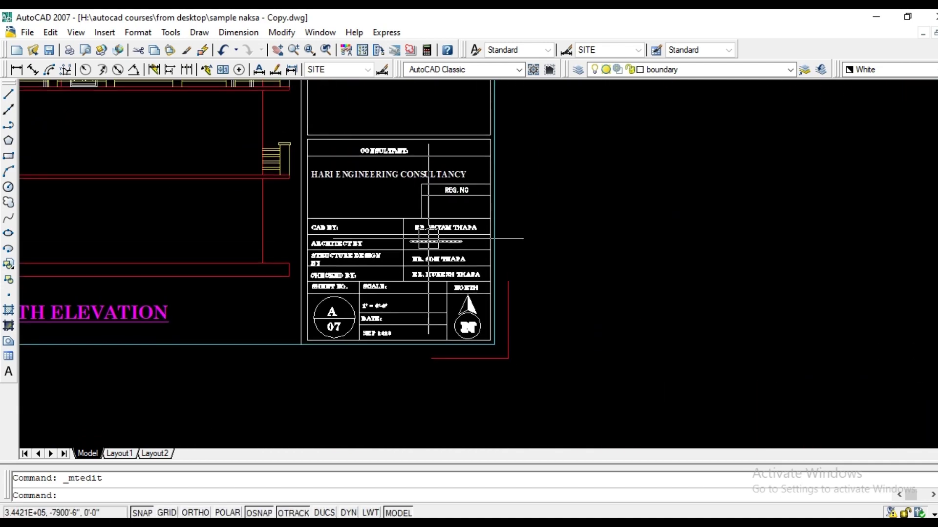
# Copy the CAD BY engineer's name into the footing sheet's CAD BY cell and erase the stray copy
pyautogui.scroll(8, 428, 239)
pyautogui.click(441, 170)
pyautogui.write('C')
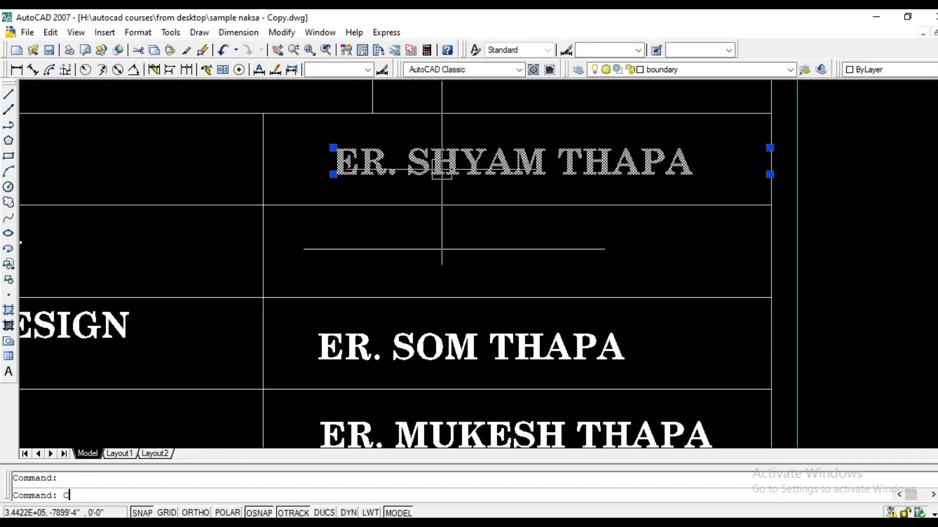
pyautogui.write('o')
pyautogui.press('Return')
pyautogui.click(262, 112)
pyautogui.scroll(-5, 263, 113)
pyautogui.scroll(-4, 249, 280)
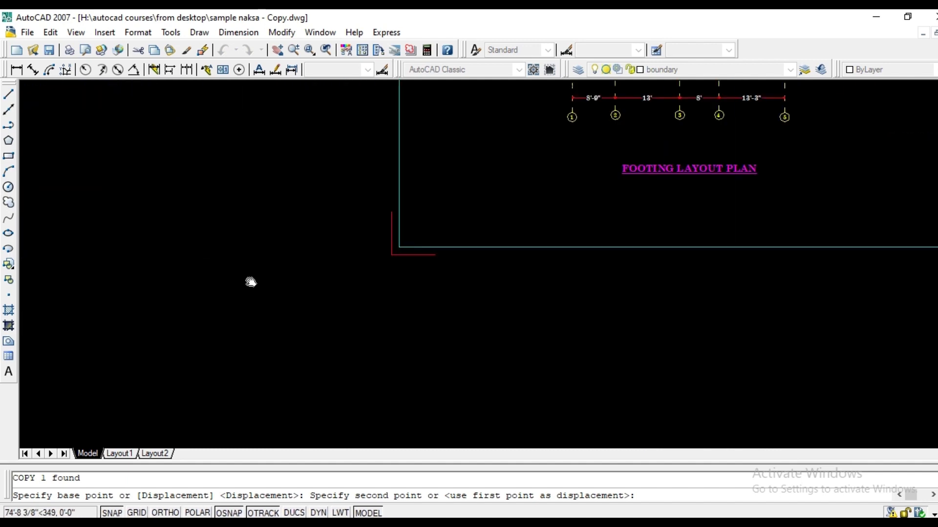
pyautogui.moveTo(919, 253); pyautogui.dragTo(436, 373, button='middle')
pyautogui.scroll(8, 471, 294)
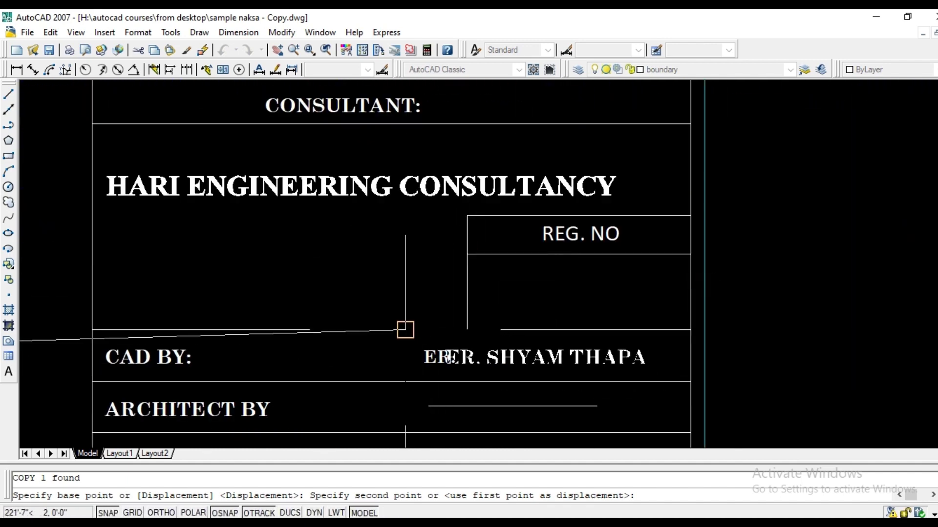
pyautogui.click(404, 329)
pyautogui.press('Escape')
pyautogui.scroll(5, 420, 356)
pyautogui.press('Delete')
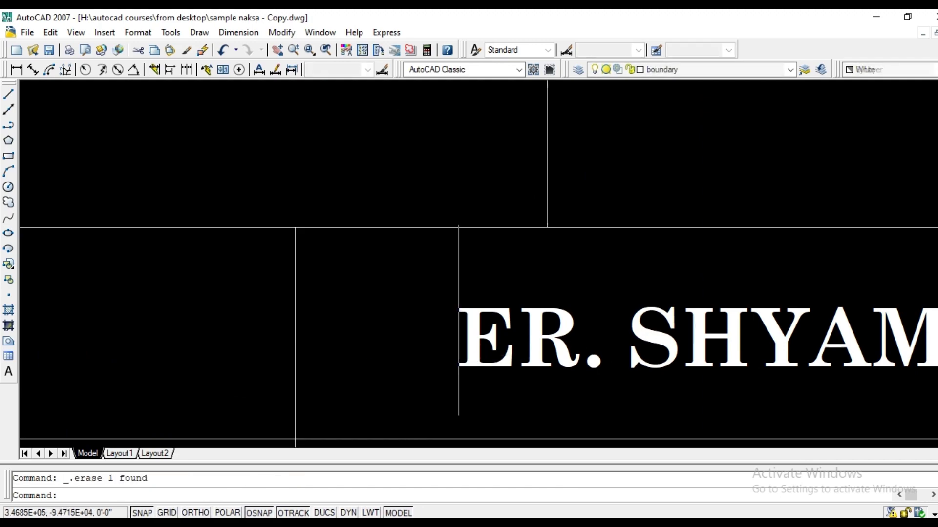
pyautogui.scroll(-5, 464, 350)
pyautogui.scroll(5, 440, 347)
pyautogui.scroll(-4, 505, 349)
pyautogui.scroll(-5, 675, 328)
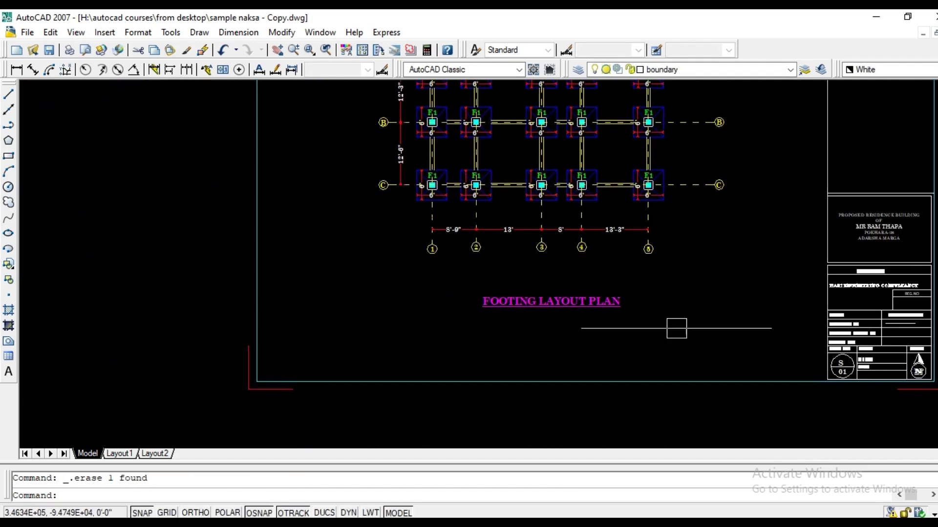
pyautogui.scroll(3, 388, 292)
pyautogui.scroll(8, 420, 320)
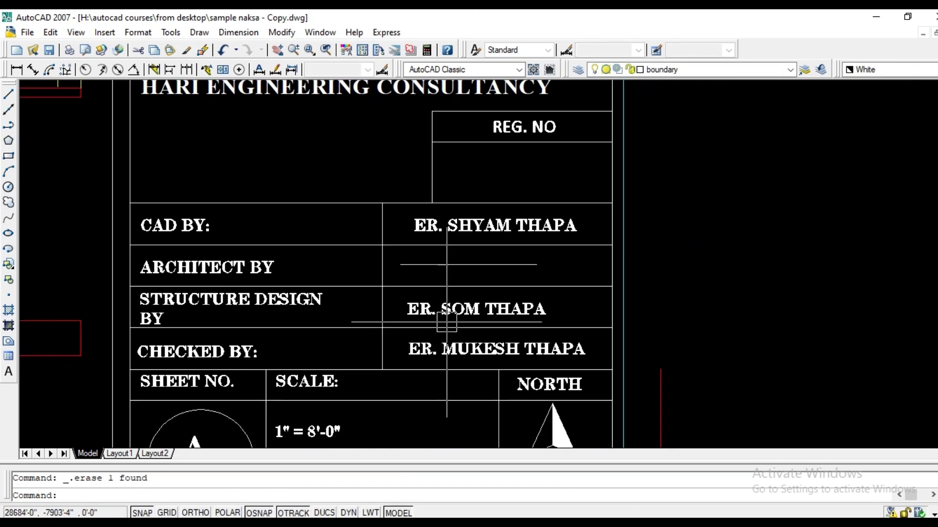
# Copy the structure design and checked-by names into the footing sheet's title block
pyautogui.click(452, 315)
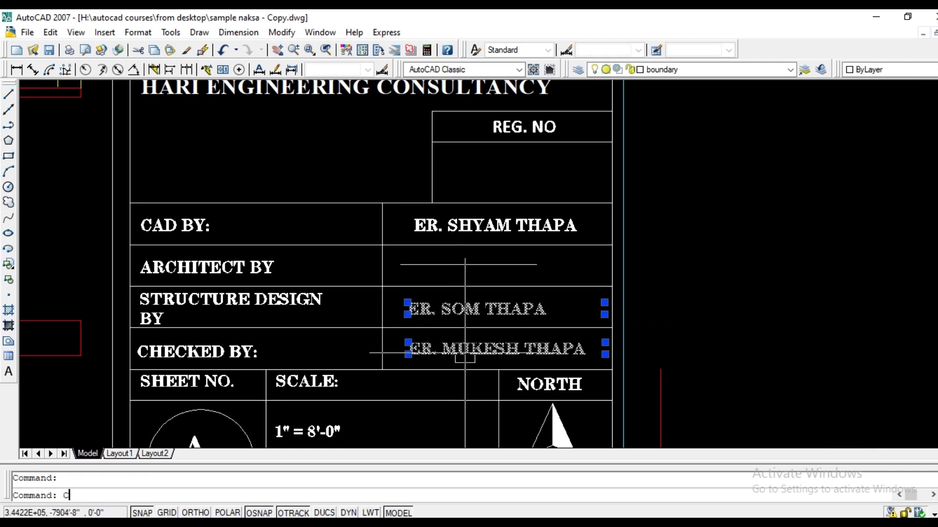
pyautogui.write('co')
pyautogui.press('Return')
pyautogui.scroll(3, 428, 311)
pyautogui.click(391, 287)
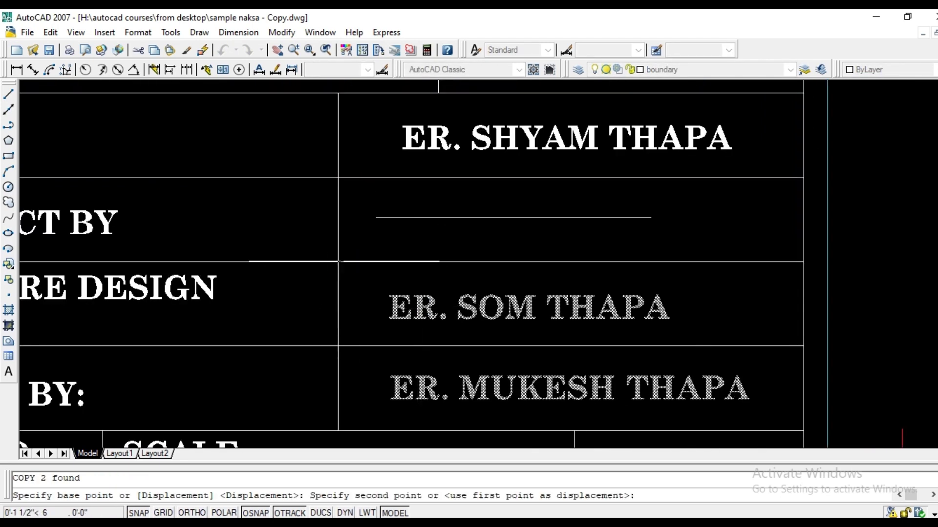
pyautogui.scroll(-4, 341, 264)
pyautogui.scroll(-4, 342, 264)
pyautogui.scroll(3, 523, 293)
pyautogui.scroll(-4, 624, 268)
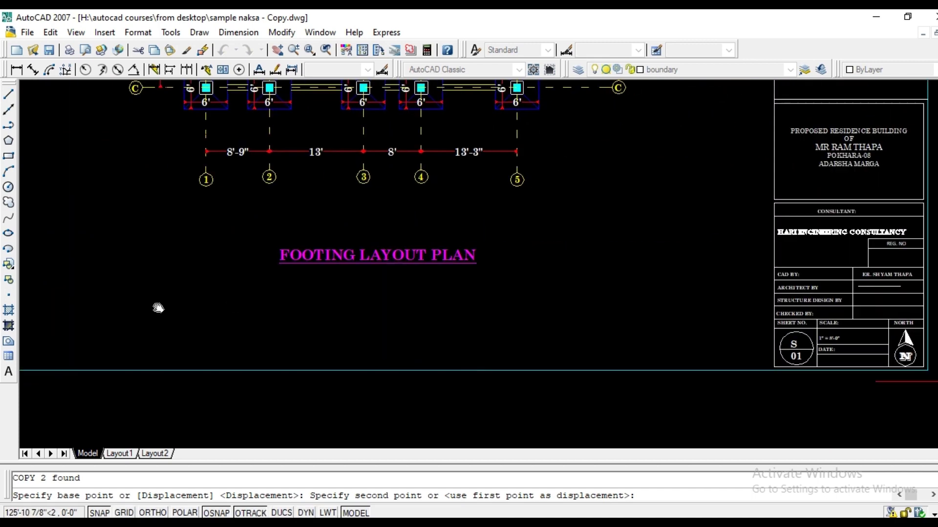
pyautogui.scroll(-1, 624, 271)
pyautogui.scroll(6, 482, 295)
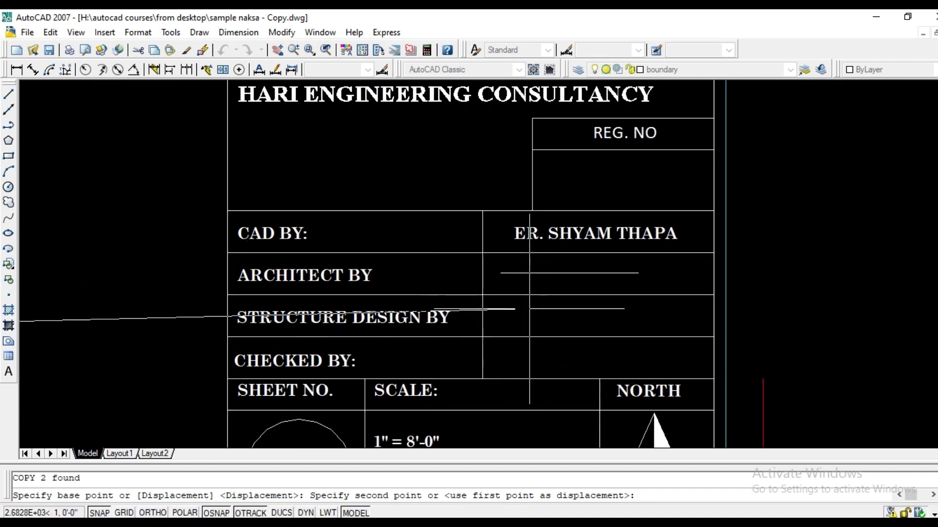
pyautogui.click(482, 294)
pyautogui.scroll(-6, 543, 334)
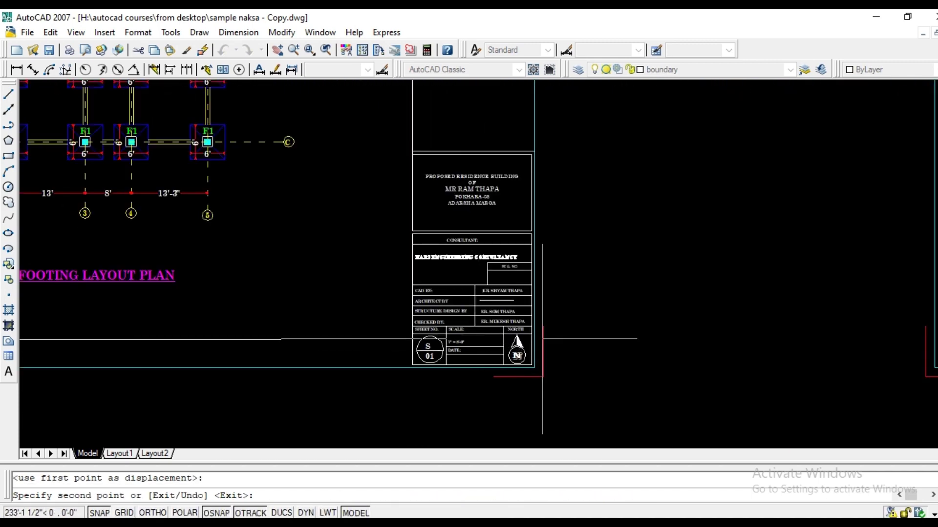
pyautogui.scroll(5, 481, 315)
pyautogui.press('Escape')
pyautogui.scroll(-4, 612, 312)
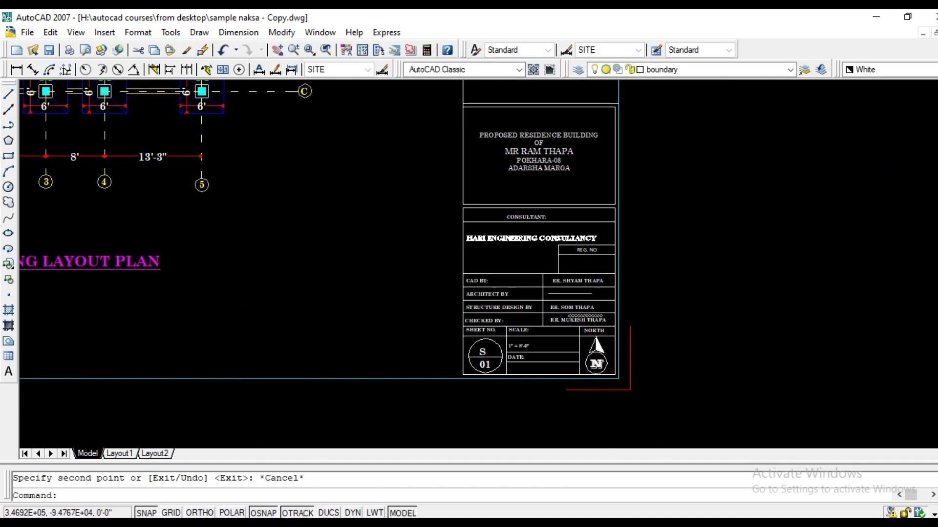
pyautogui.scroll(-2, 283, 229)
pyautogui.scroll(3, 283, 229)
pyautogui.scroll(-6, 438, 303)
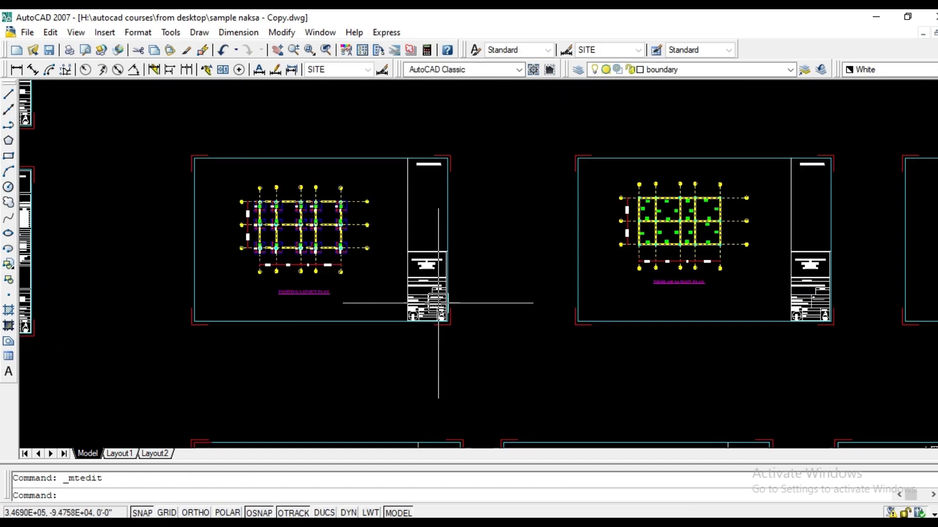
# Zoom to the site plan title block and move the structure-design engineer's name upward
pyautogui.scroll(-6, 438, 303)
pyautogui.moveTo(397, 283)
pyautogui.mouseDown(button='middle')
pyautogui.moveTo(366, 289)
pyautogui.moveTo(398, 300)
pyautogui.mouseUp(button='middle')
pyautogui.scroll(5, 386, 287)
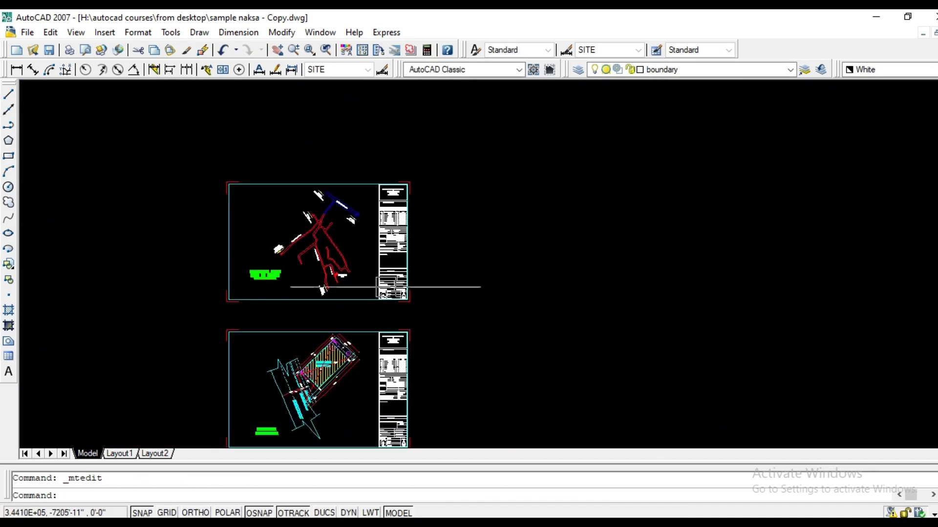
pyautogui.scroll(10, 391, 287)
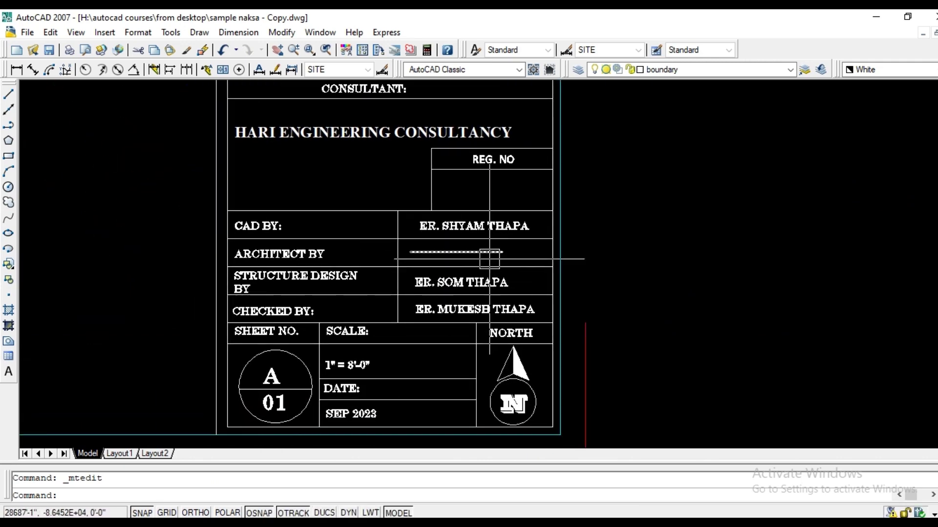
pyautogui.moveTo(464, 320); pyautogui.dragTo(463, 301, button='middle')
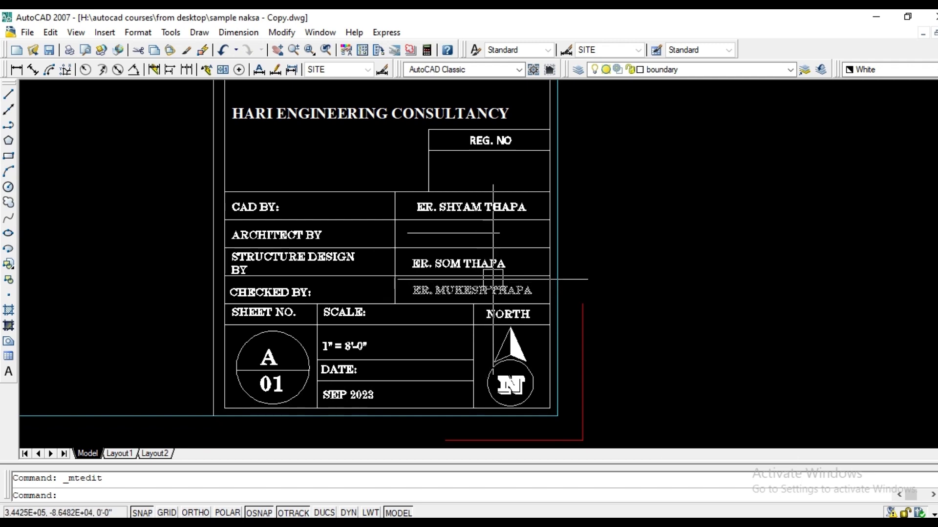
pyautogui.moveTo(493, 279); pyautogui.dragTo(498, 252, button='middle')
pyautogui.scroll(5, 498, 258)
pyautogui.click(507, 274)
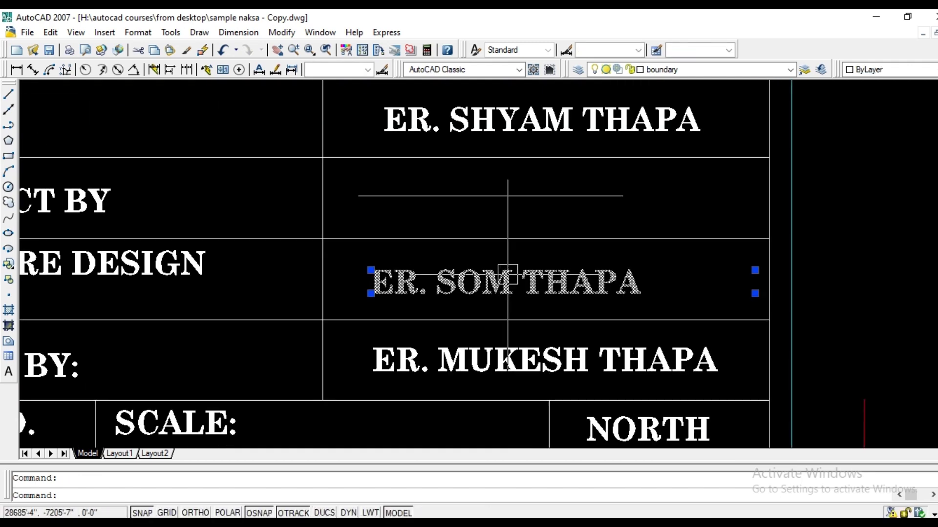
pyautogui.write('m')
pyautogui.press('Return')
pyautogui.scroll(3, 494, 252)
pyautogui.click(491, 264)
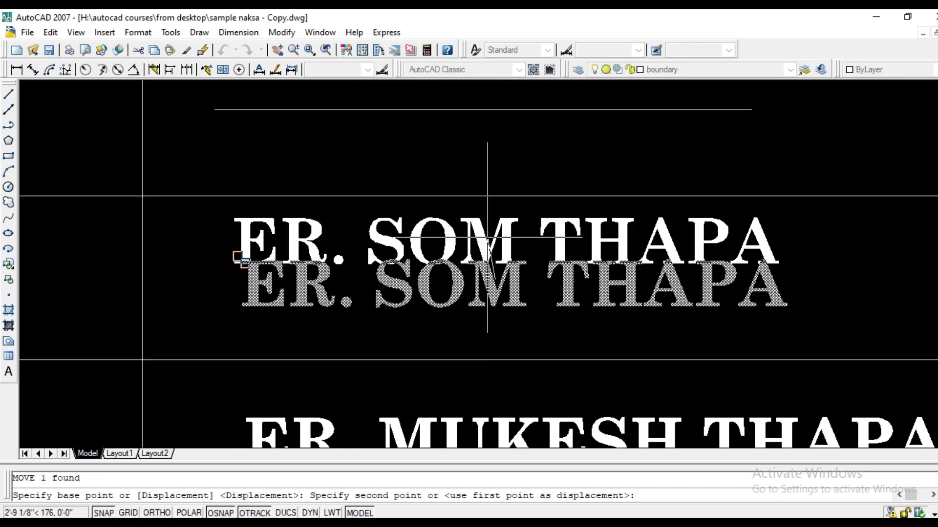
pyautogui.click(488, 241)
# Move the name again so it sits within its row, then clear the selection
pyautogui.press('Return')
pyautogui.click(349, 272)
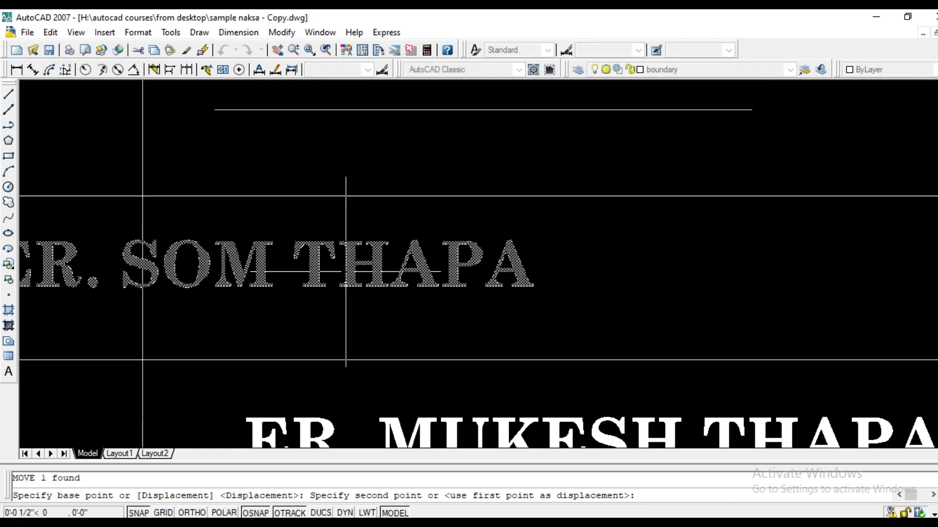
pyautogui.click(629, 240)
pyautogui.scroll(-2, 515, 240)
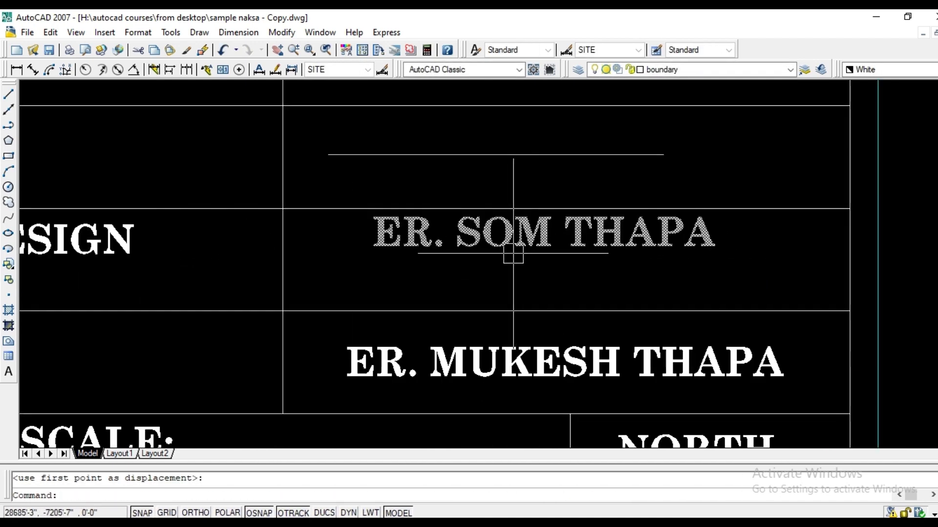
pyautogui.click(513, 232)
pyautogui.press('Escape')
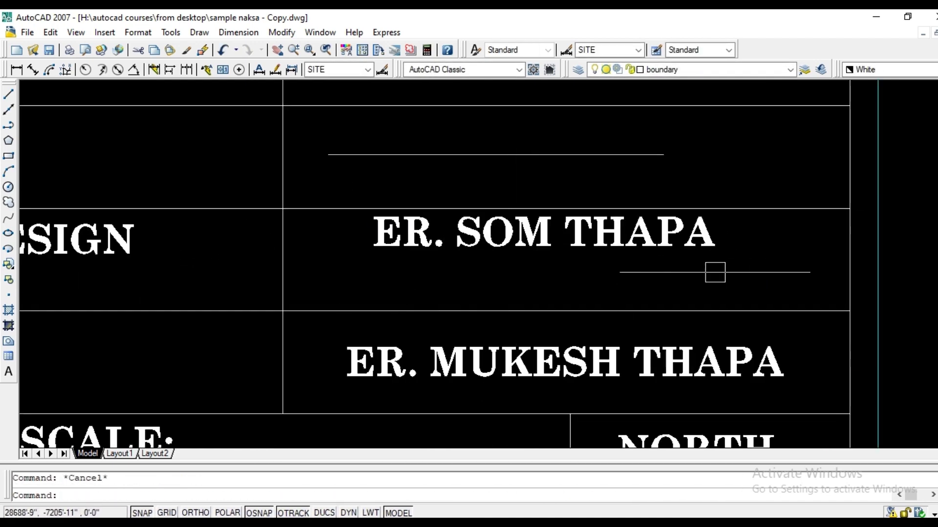
pyautogui.scroll(-5, 468, 291)
pyautogui.scroll(5, 483, 258)
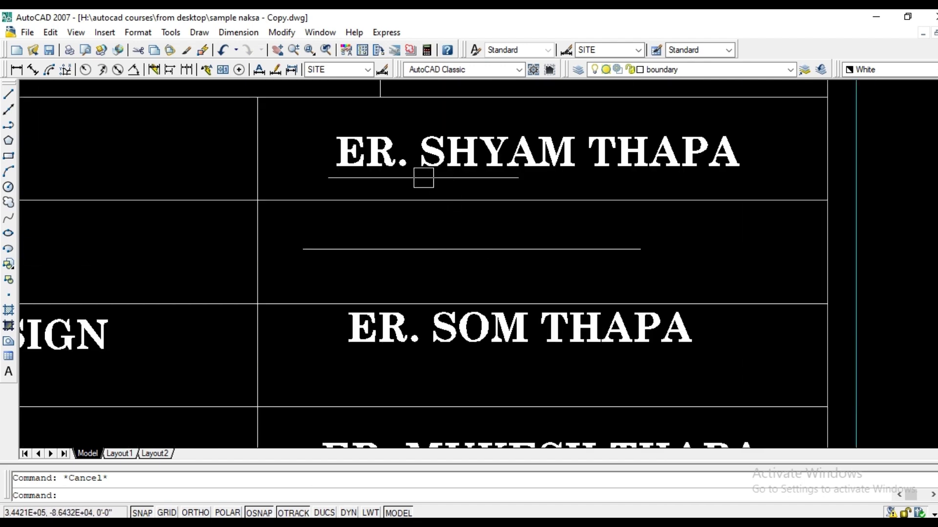
pyautogui.scroll(-3, 423, 174)
pyautogui.scroll(-8, 422, 262)
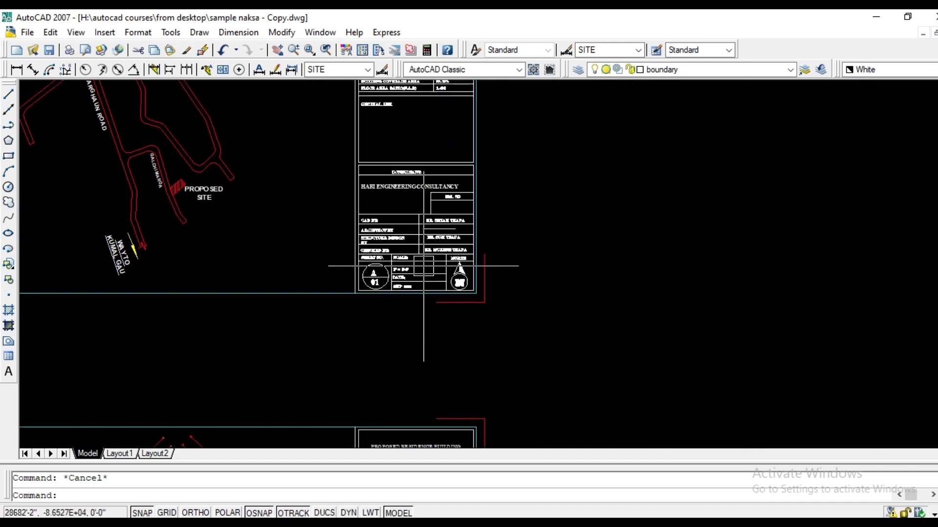
# Pan to the first footing-plan sheet and crossing-select its border frame and title block
pyautogui.moveTo(423, 285); pyautogui.dragTo(451, 190, button='middle')
pyautogui.moveTo(474, 200); pyautogui.dragTo(457, 140, button='middle')
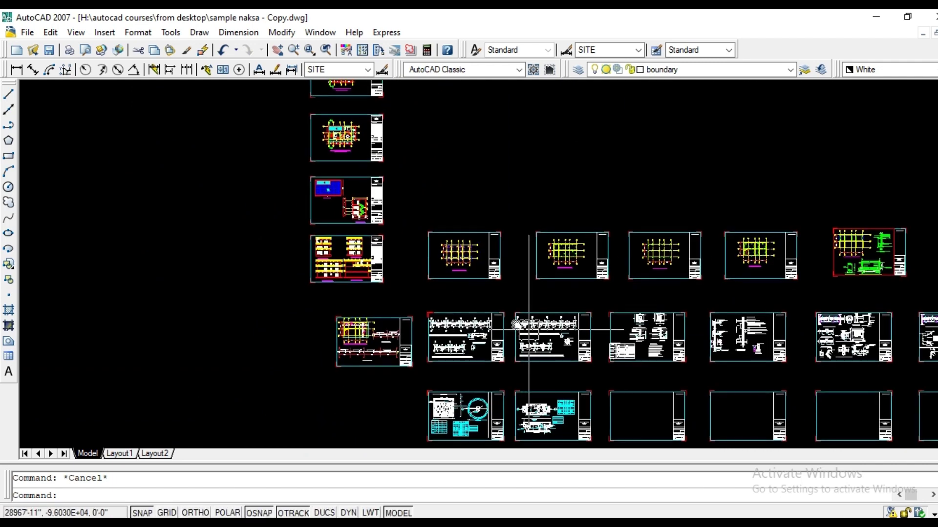
pyautogui.moveTo(536, 313); pyautogui.dragTo(451, 270, button='middle')
pyautogui.scroll(10, 433, 244)
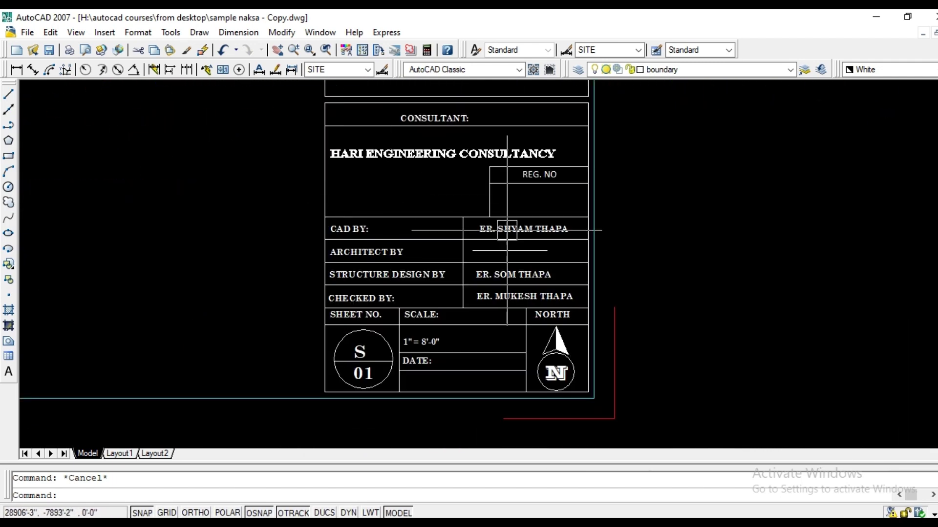
pyautogui.scroll(3, 497, 296)
pyautogui.moveTo(503, 321); pyautogui.dragTo(481, 294, button='middle')
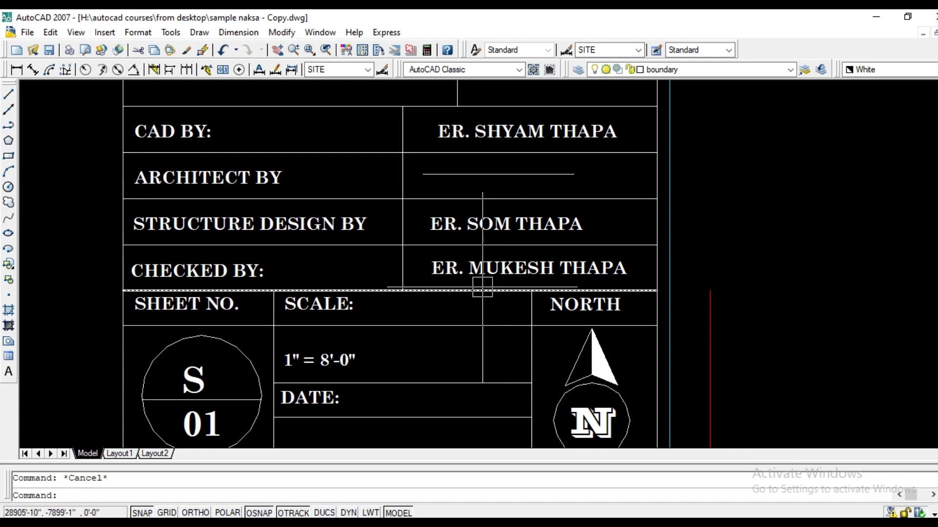
pyautogui.scroll(-8, 482, 286)
pyautogui.moveTo(501, 286); pyautogui.dragTo(432, 284, button='middle')
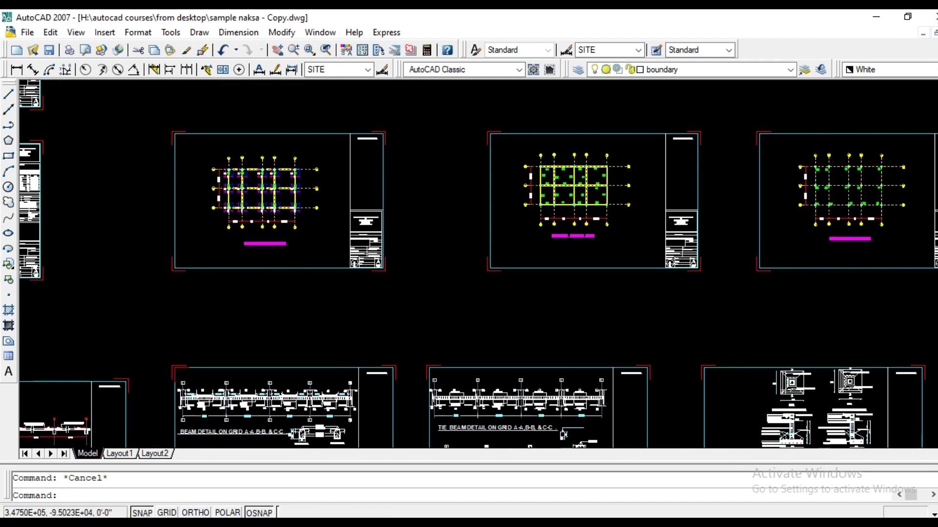
pyautogui.scroll(8, 362, 243)
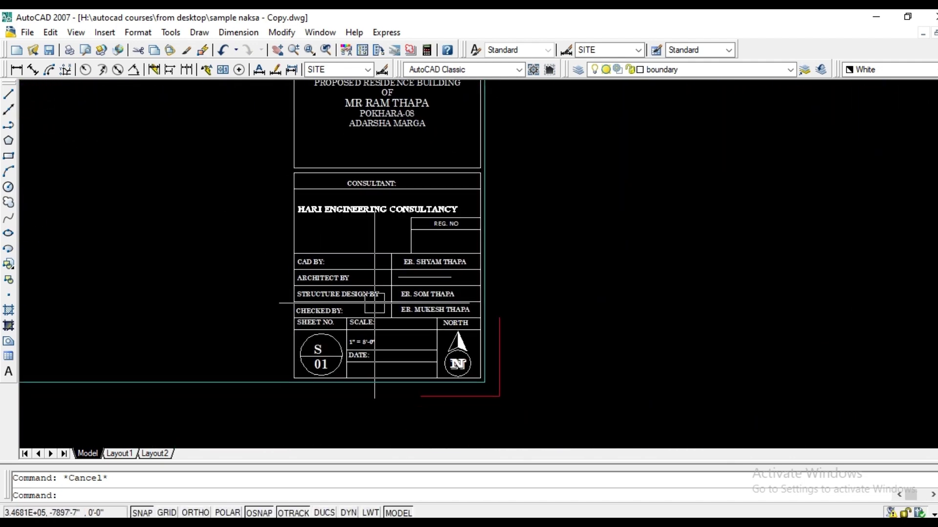
pyautogui.scroll(1, 375, 303)
pyautogui.moveTo(375, 303); pyautogui.dragTo(396, 238, button='middle')
pyautogui.scroll(-8, 417, 287)
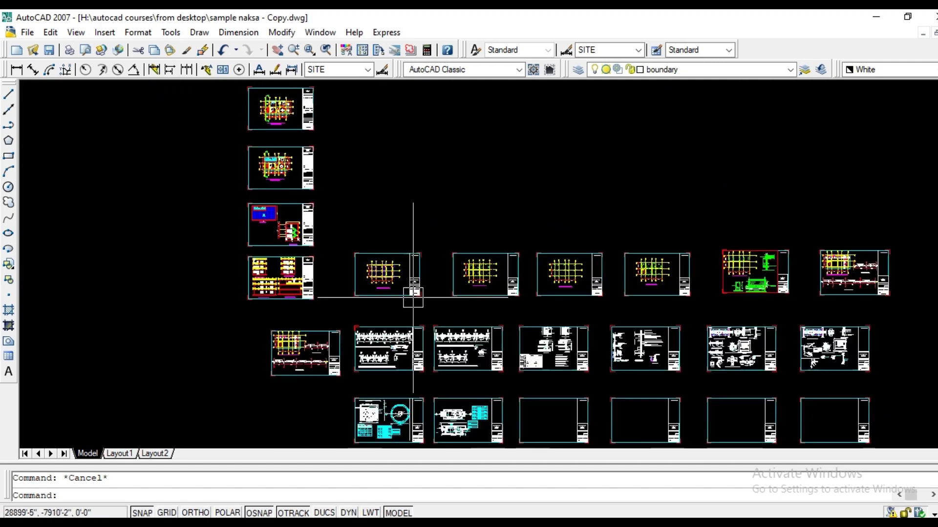
pyautogui.scroll(7, 413, 297)
pyautogui.moveTo(475, 322); pyautogui.dragTo(356, 118)
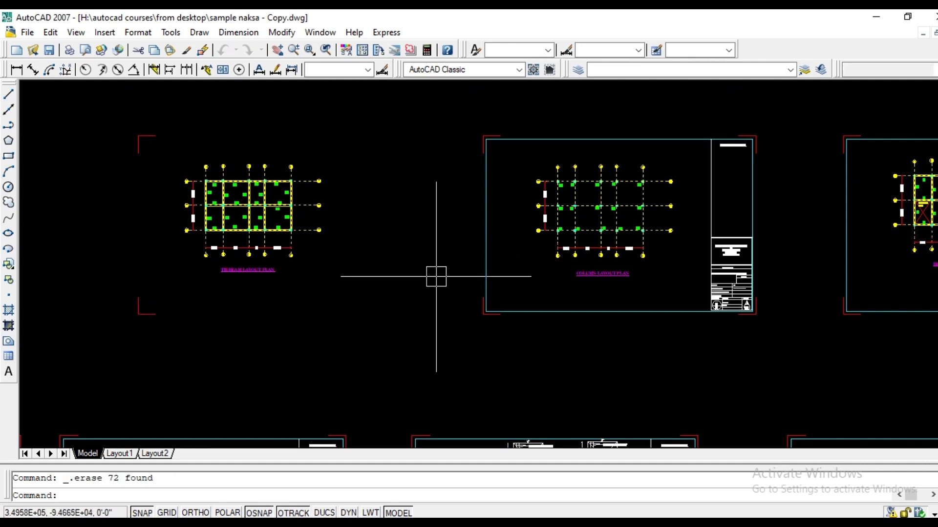
# Erase the Beam Layout Plan sheet's frame and title block, plus a leftover frame line
pyautogui.scroll(-2, 546, 341)
pyautogui.moveTo(547, 341); pyautogui.dragTo(612, 266, button='middle')
pyautogui.scroll(6, 706, 291)
pyautogui.scroll(-4, 706, 291)
pyautogui.moveTo(706, 291)
pyautogui.mouseDown(button='middle')
pyautogui.moveTo(627, 396)
pyautogui.moveTo(596, 354)
pyautogui.mouseUp(button='middle')
pyautogui.scroll(-6, 626, 396)
pyautogui.click(485, 119)
pyautogui.click(449, 249)
pyautogui.click(676, 136)
pyautogui.click(613, 241)
pyautogui.press('Delete')
pyautogui.scroll(6, 533, 228)
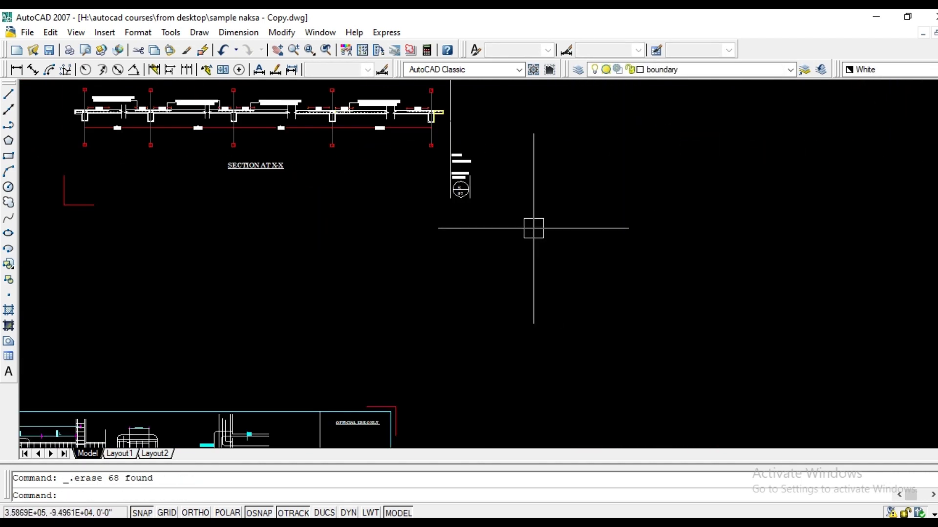
pyautogui.click(599, 157)
pyautogui.scroll(-4, 531, 232)
pyautogui.click(568, 179)
pyautogui.press('Delete')
# Erase the frames and title blocks of the left sheet and the beam detail sheet, plus a stray vertical line
pyautogui.scroll(4, 493, 355)
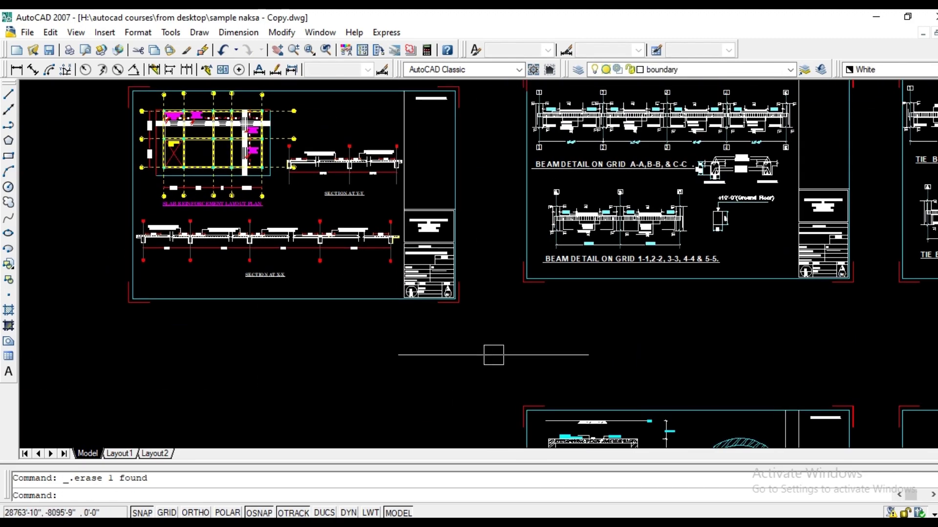
pyautogui.click(494, 85)
pyautogui.click(413, 163)
pyautogui.press('Delete')
pyautogui.moveTo(888, 313); pyautogui.dragTo(617, 383, button='middle')
pyautogui.click(617, 383)
pyautogui.click(532, 113)
pyautogui.press('Delete')
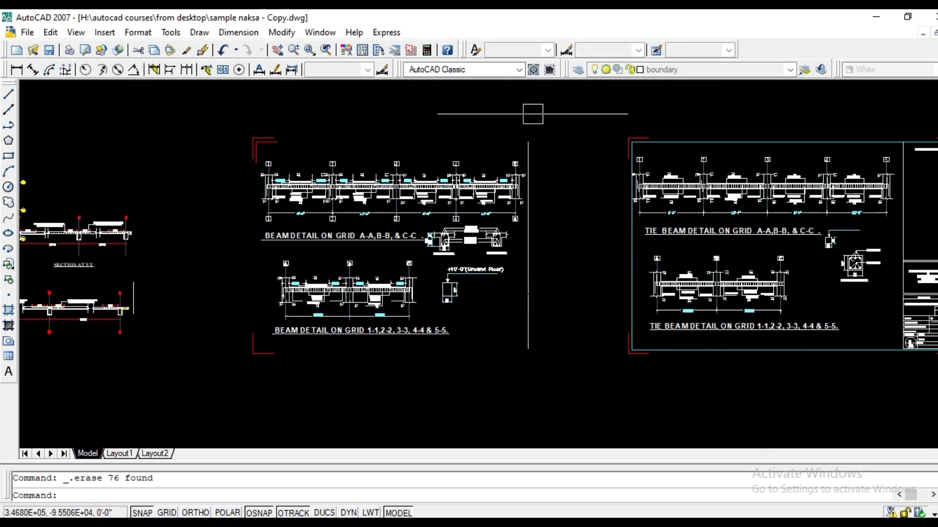
pyautogui.click(525, 262)
pyautogui.press('Delete')
# Erase the next sheet's frame and title block and one beam-detail sheet's frame
pyautogui.scroll(-3, 324, 201)
pyautogui.scroll(8, 379, 182)
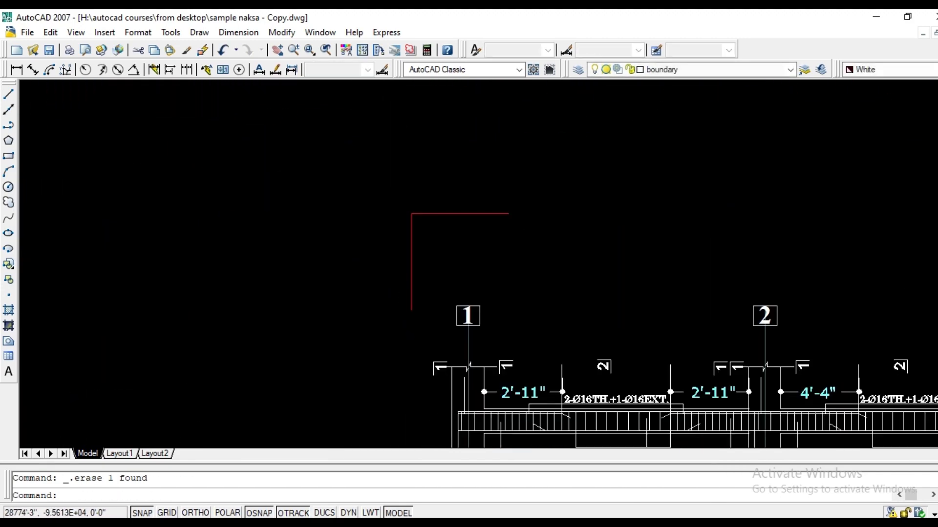
pyautogui.scroll(-4, 469, 264)
pyautogui.moveTo(732, 254); pyautogui.dragTo(334, 254, button='middle')
pyautogui.click(676, 125)
pyautogui.click(592, 419)
pyautogui.press('Delete')
pyautogui.scroll(-4, 601, 293)
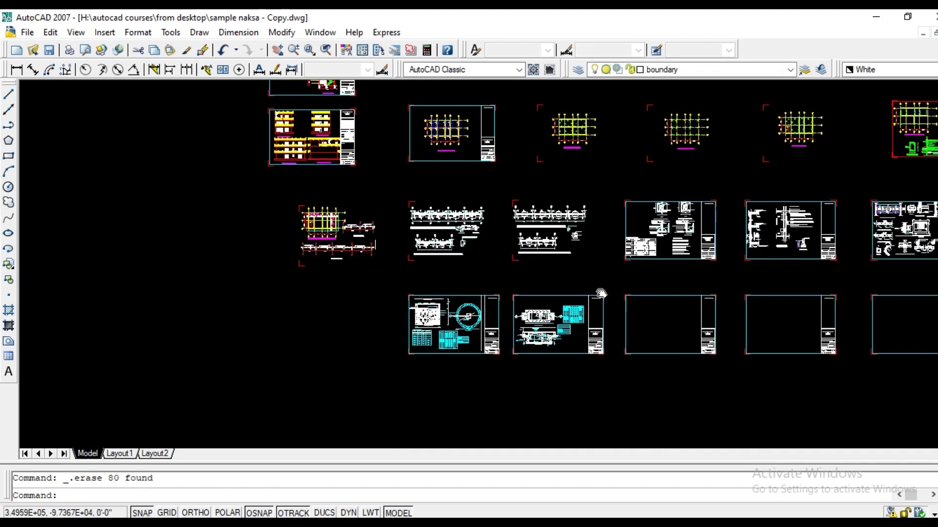
pyautogui.scroll(5, 601, 293)
pyautogui.moveTo(710, 305); pyautogui.dragTo(635, 305, button='middle')
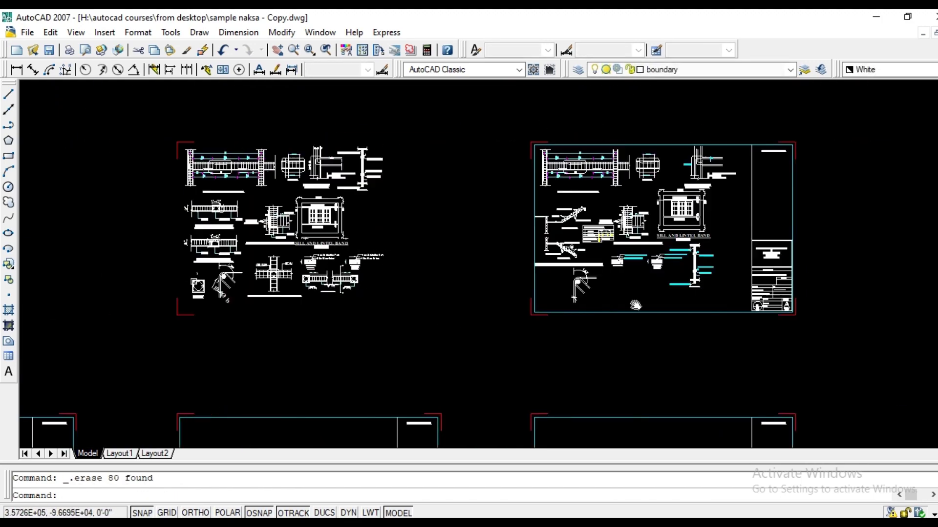
pyautogui.click(711, 133)
pyautogui.click(553, 365)
pyautogui.press('Delete')
# Erase the title blocks of the left and middle sheets
pyautogui.scroll(-4, 554, 210)
pyautogui.scroll(5, 464, 244)
pyautogui.click(466, 328)
pyautogui.click(405, 126)
pyautogui.press('Delete')
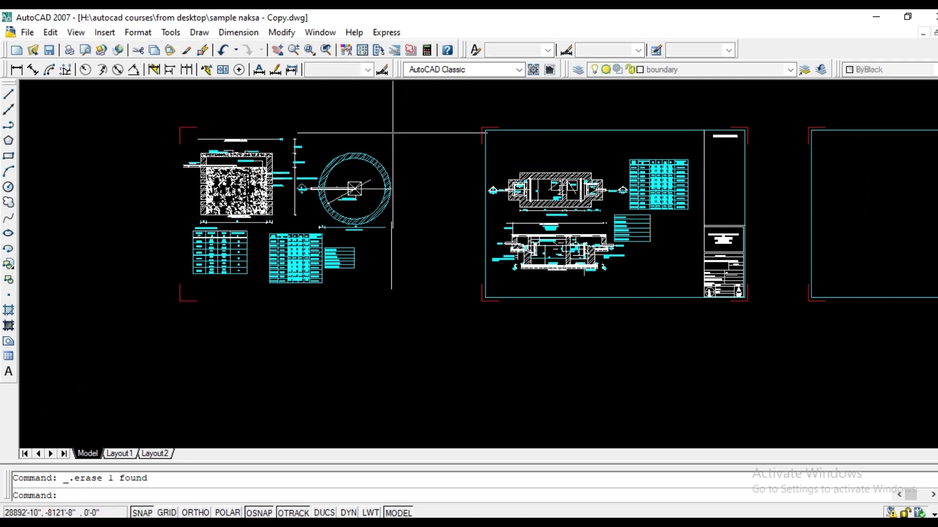
pyautogui.moveTo(392, 132)
pyautogui.mouseDown(button='middle')
pyautogui.moveTo(282, 108)
pyautogui.moveTo(166, 109)
pyautogui.mouseUp(button='middle')
pyautogui.click(534, 351)
pyautogui.click(484, 161)
pyautogui.press('Delete')
# Window-select the two blank sheets and delete them
pyautogui.scroll(-4, 439, 280)
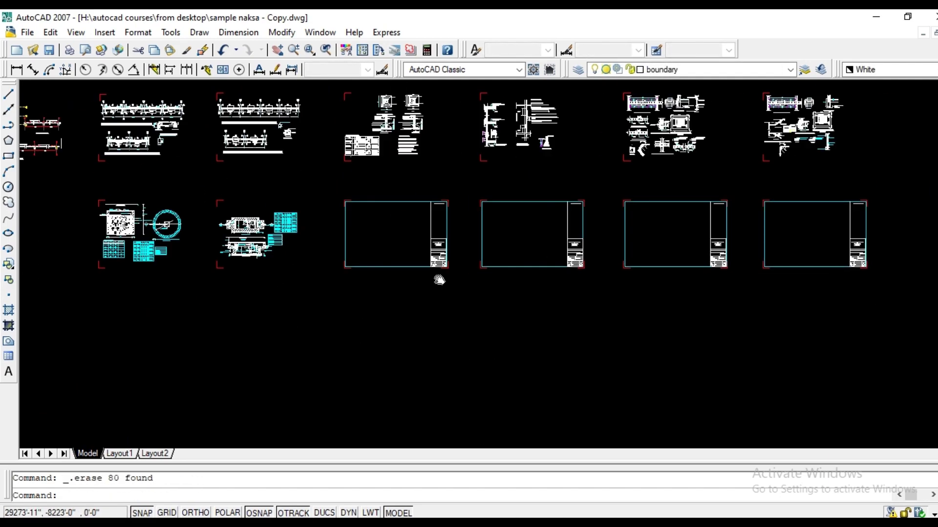
pyautogui.click(867, 328)
pyautogui.click(595, 200)
pyautogui.press('Delete')
pyautogui.scroll(-3, 389, 272)
pyautogui.scroll(3, 416, 253)
pyautogui.scroll(3, 436, 358)
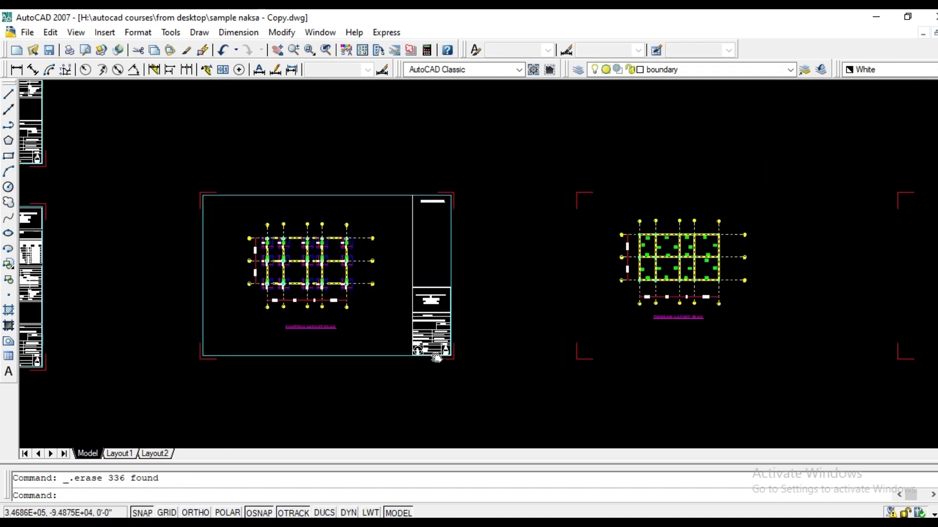
pyautogui.scroll(3, 436, 358)
pyautogui.scroll(-2, 485, 332)
# Select the footing sheet's frame and title block and start a COPY from a base point
pyautogui.click(504, 413)
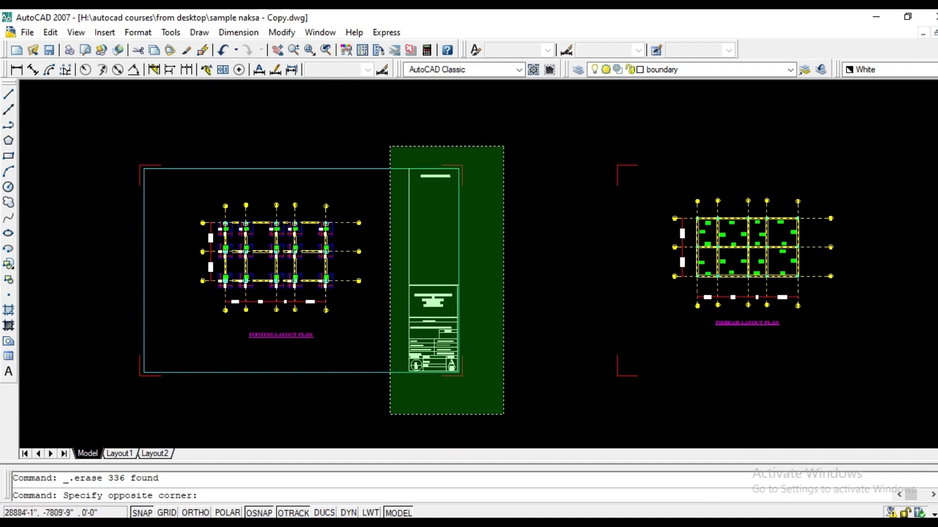
pyautogui.click(390, 146)
pyautogui.write('C')
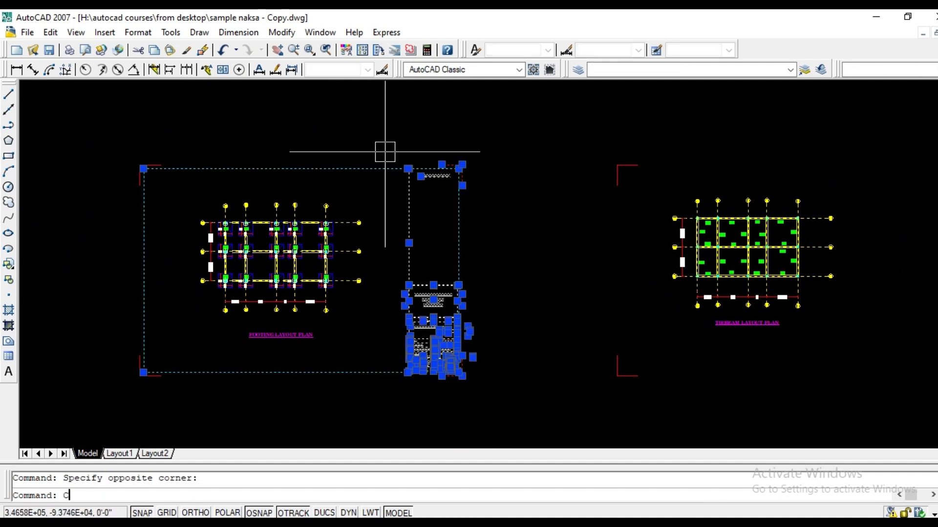
pyautogui.write('o')
pyautogui.press('Return')
pyautogui.scroll(5, 108, 166)
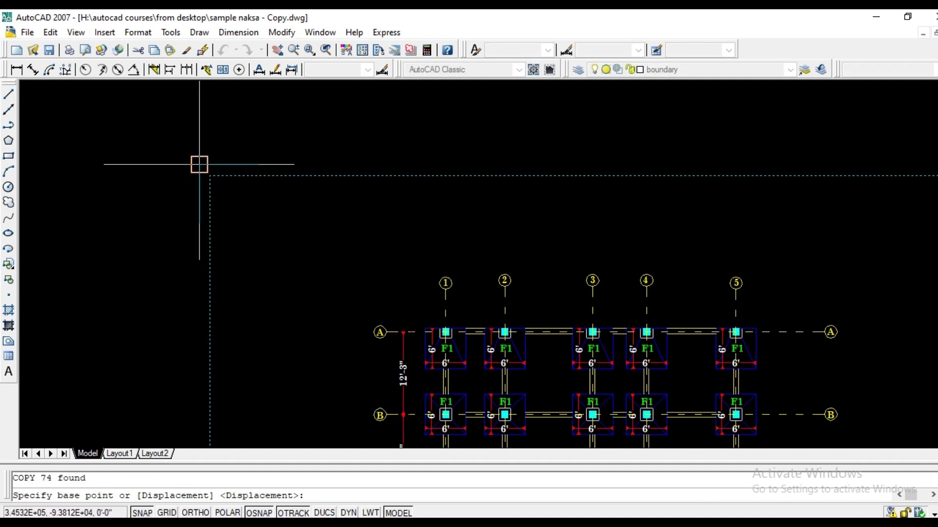
pyautogui.click(200, 164)
# Place copies of the frame and title block onto the stripped sheets and finish copying
pyautogui.scroll(-6, 220, 137)
pyautogui.scroll(3, 293, 132)
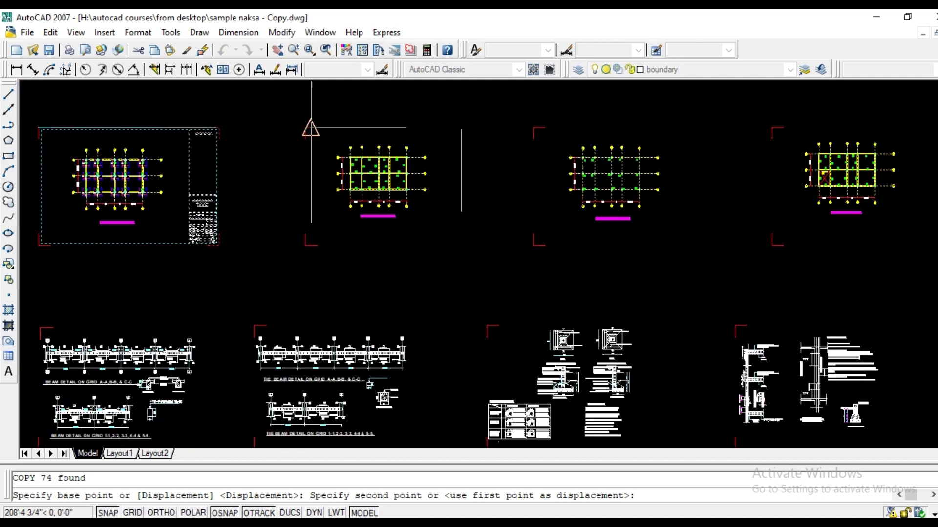
pyautogui.click(305, 127)
pyautogui.scroll(4, 282, 182)
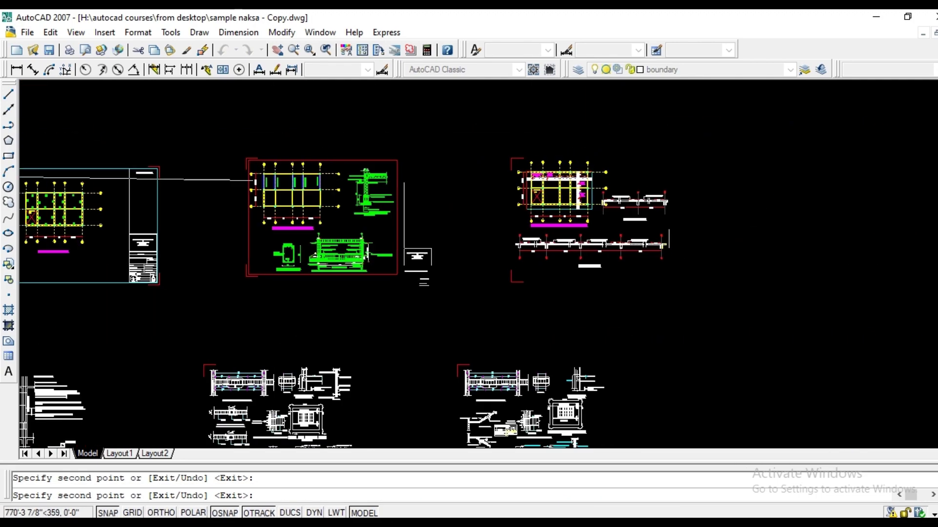
pyautogui.scroll(-4, 281, 183)
pyautogui.scroll(3, 189, 163)
pyautogui.scroll(1, 276, 164)
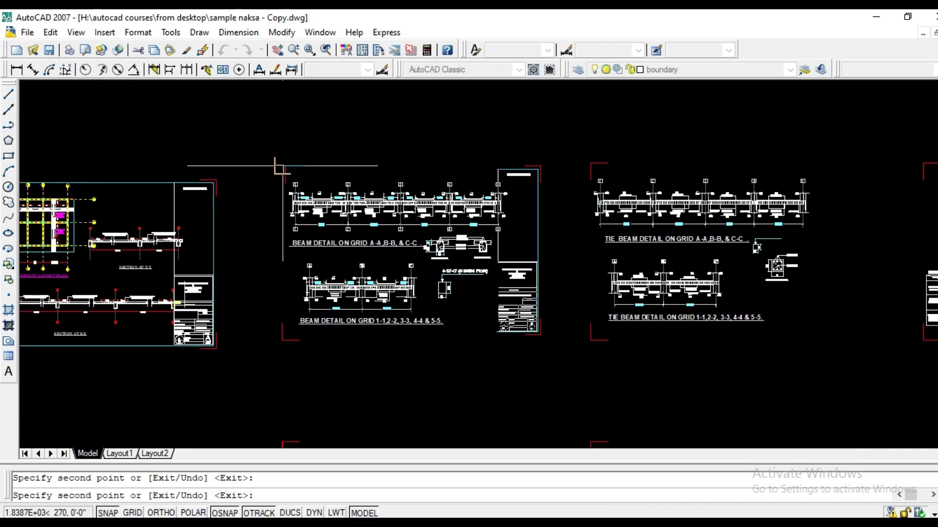
pyautogui.scroll(2, 266, 253)
pyautogui.scroll(-1, 335, 126)
pyautogui.scroll(3, 157, 132)
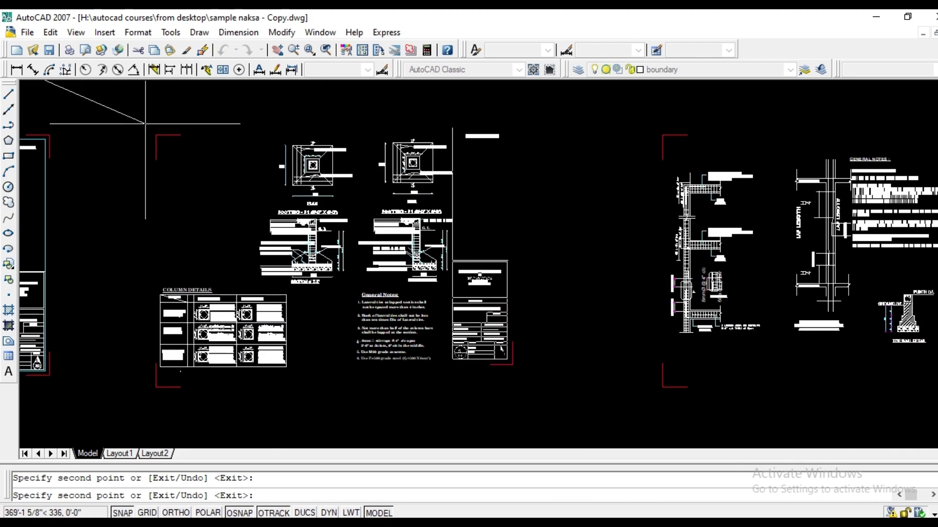
pyautogui.scroll(-2, 341, 180)
pyautogui.scroll(1, 332, 142)
pyautogui.scroll(-4, 333, 142)
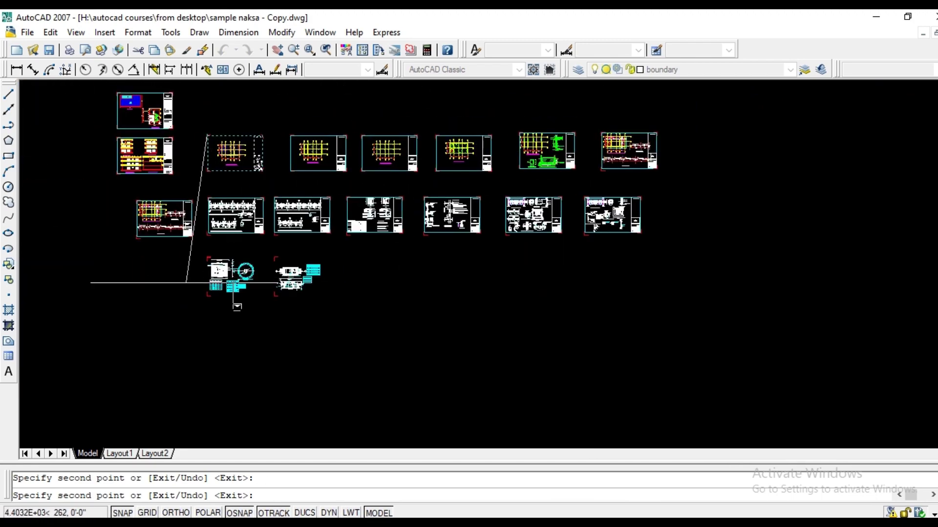
pyautogui.scroll(5, 244, 176)
pyautogui.scroll(-5, 245, 177)
pyautogui.press('Return')
pyautogui.scroll(-2, 456, 351)
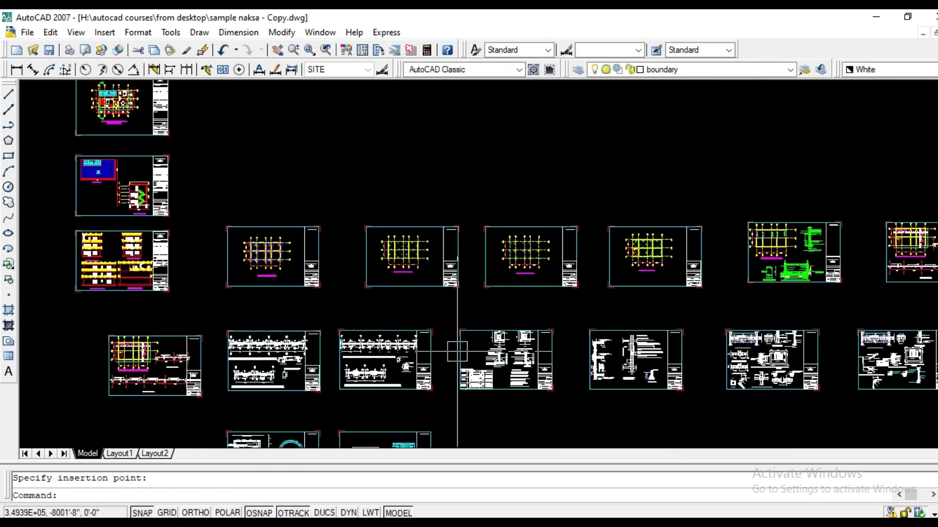
# Zoom to sheet A 07's title block and start copying the SEP 2023 date from a base point
pyautogui.moveTo(524, 348); pyautogui.dragTo(508, 317, button='middle')
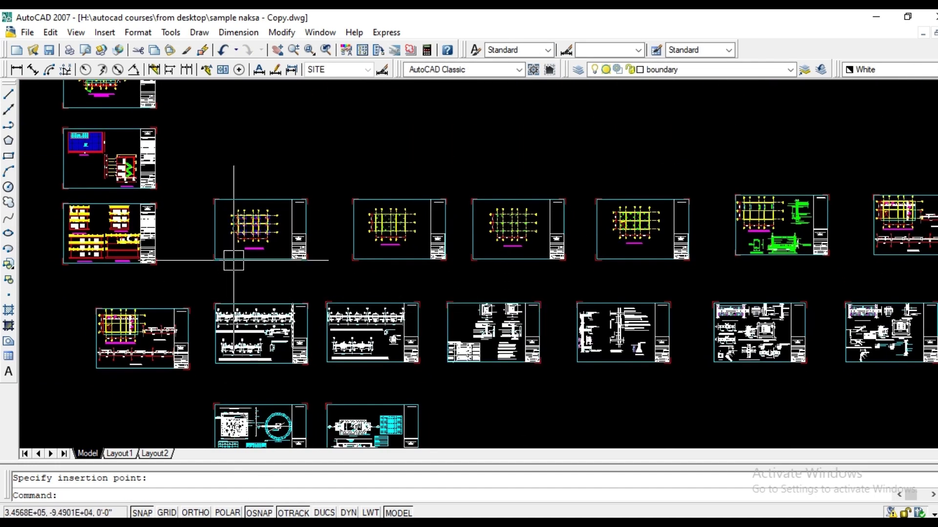
pyautogui.scroll(12, 297, 251)
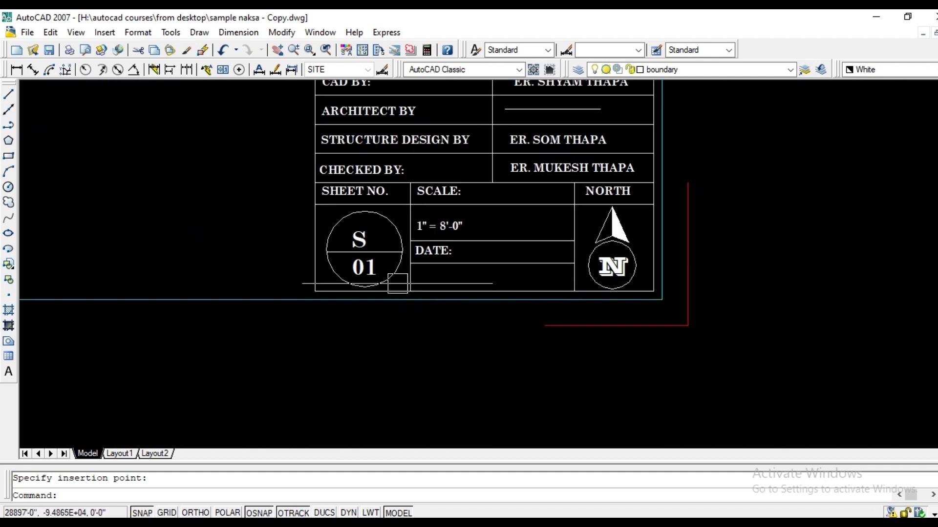
pyautogui.scroll(-6, 359, 266)
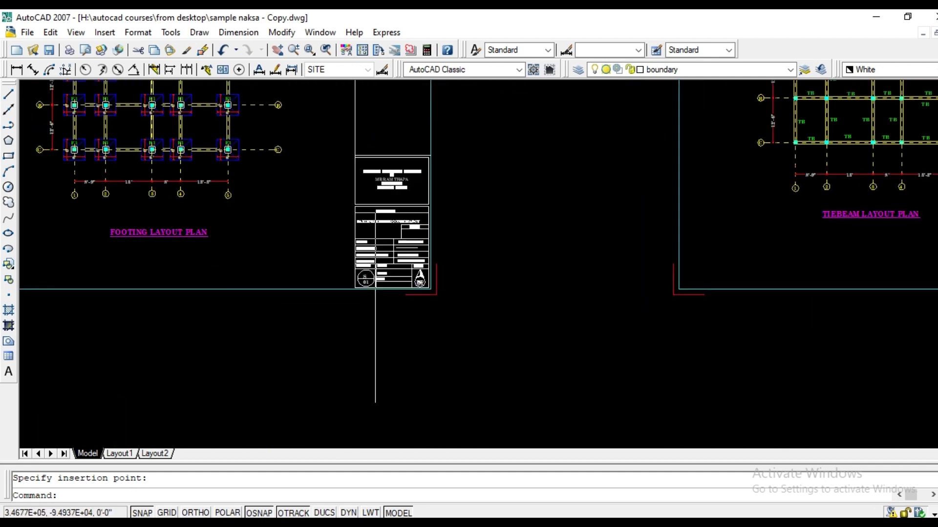
pyautogui.scroll(5, 377, 274)
pyautogui.scroll(-6, 373, 289)
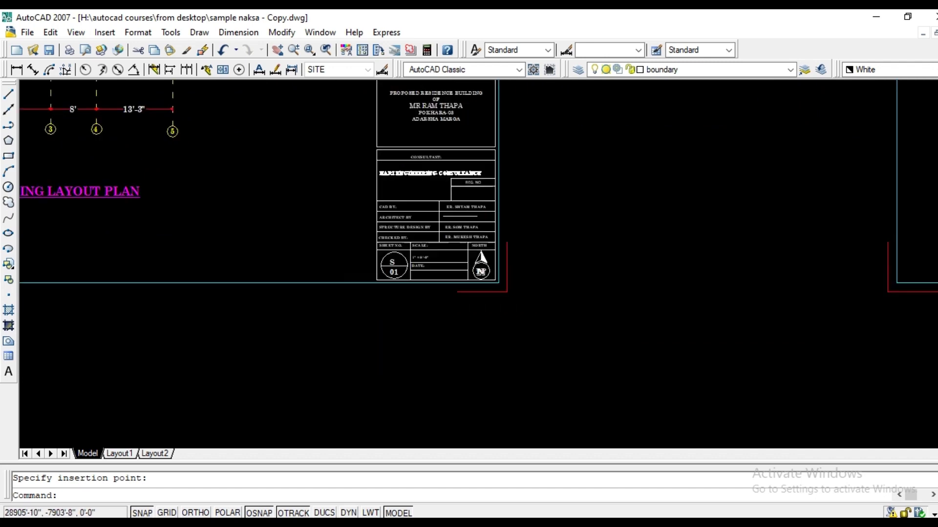
pyautogui.scroll(5, 318, 272)
pyautogui.scroll(10, 469, 280)
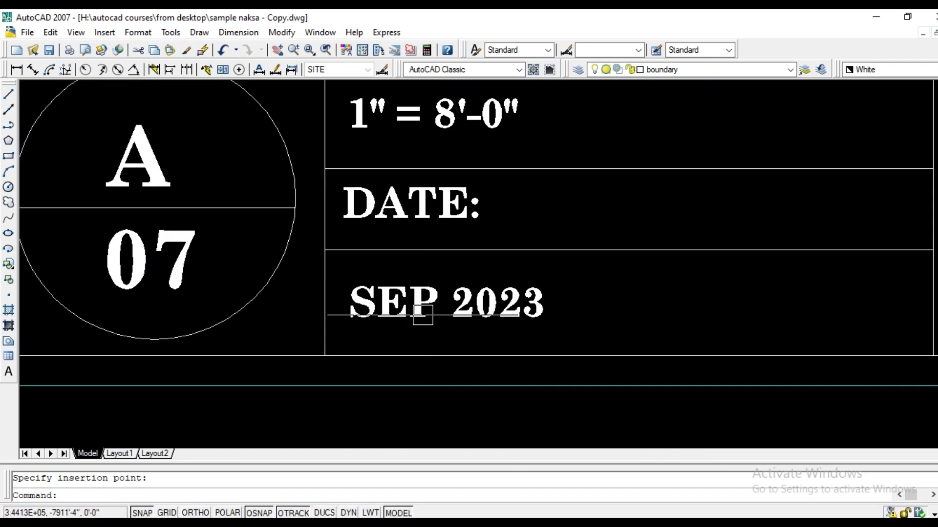
pyautogui.write('co')
pyautogui.press('Return')
pyautogui.click(423, 305)
pyautogui.scroll(-8, 537, 306)
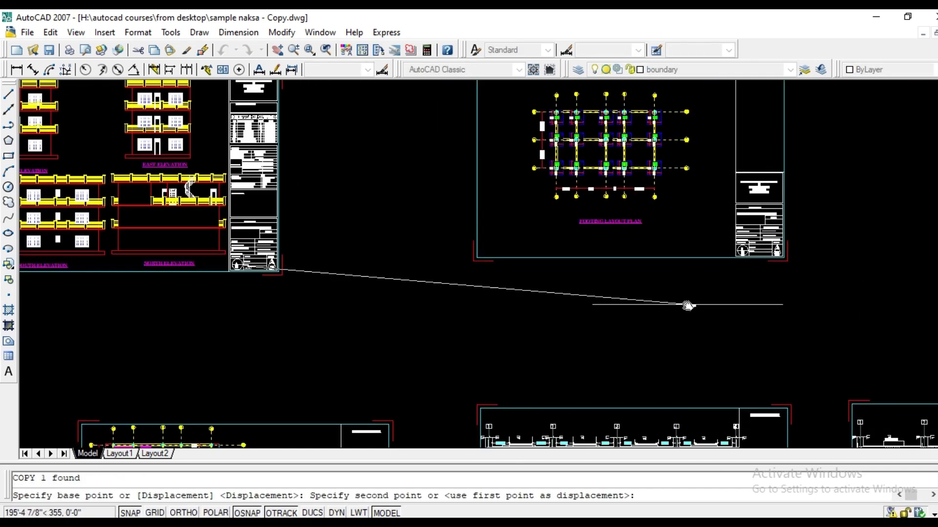
# Copy the SEP 2023 date text into two more sheet title blocks
pyautogui.moveTo(687, 305)
pyautogui.mouseDown(button='middle')
pyautogui.moveTo(362, 335)
pyautogui.moveTo(330, 268)
pyautogui.mouseUp(button='middle')
pyautogui.scroll(-6, 551, 306)
pyautogui.scroll(15, 254, 351)
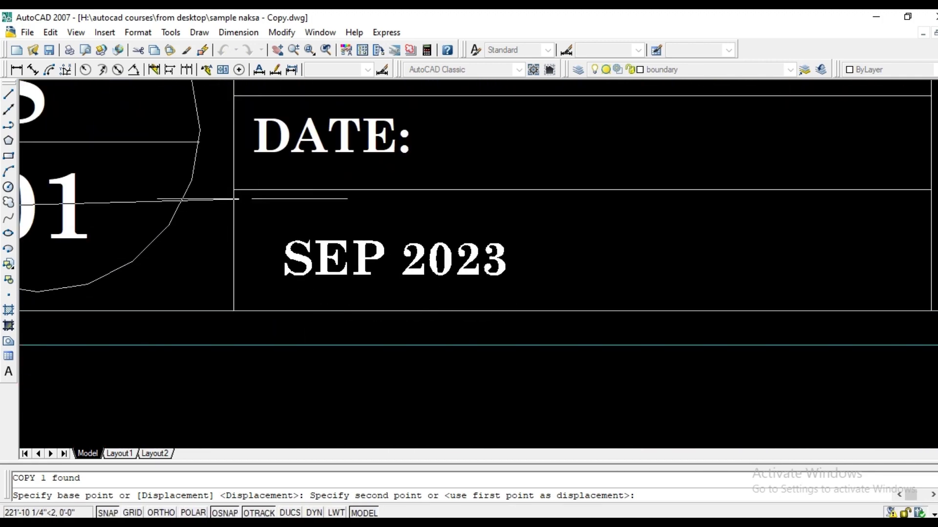
pyautogui.press('Escape')
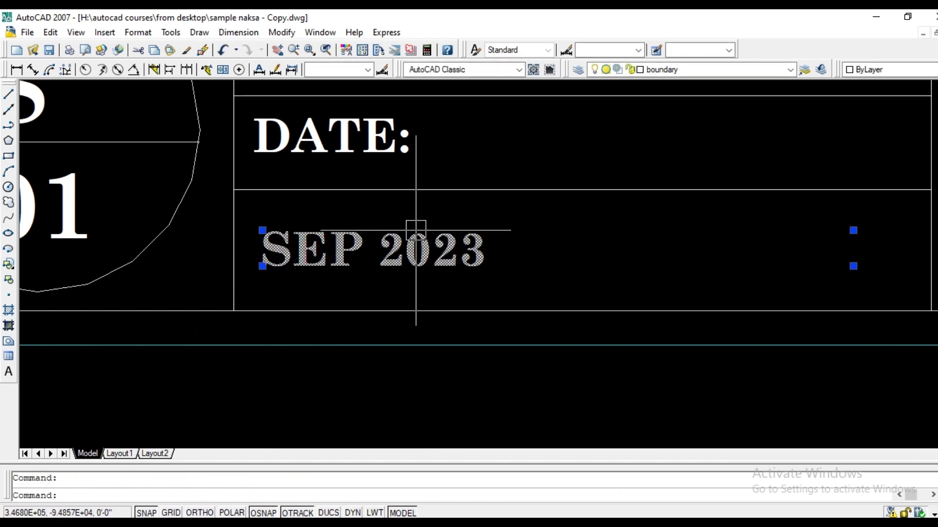
pyautogui.write('CO')
pyautogui.press('Return')
pyautogui.click(234, 189)
pyautogui.scroll(-10, 597, 230)
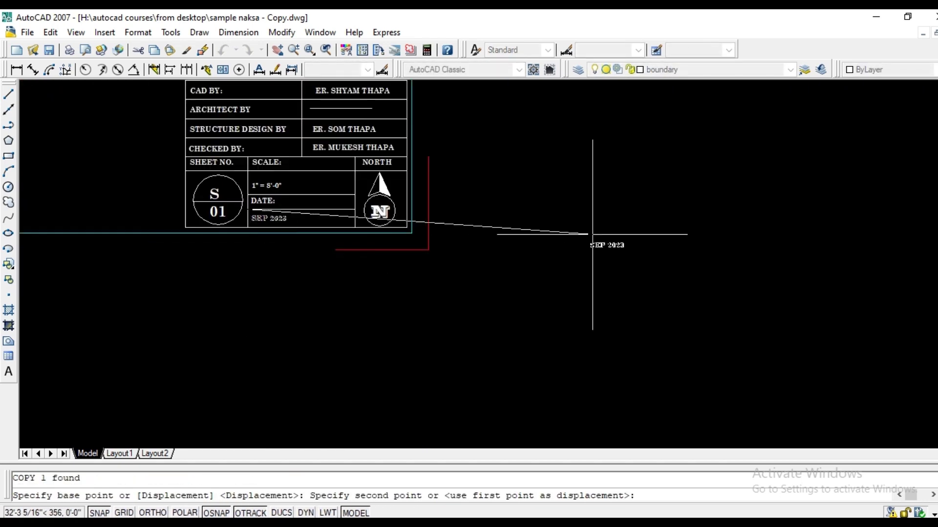
pyautogui.scroll(10, 428, 335)
pyautogui.click(425, 199)
pyautogui.scroll(-3, 565, 209)
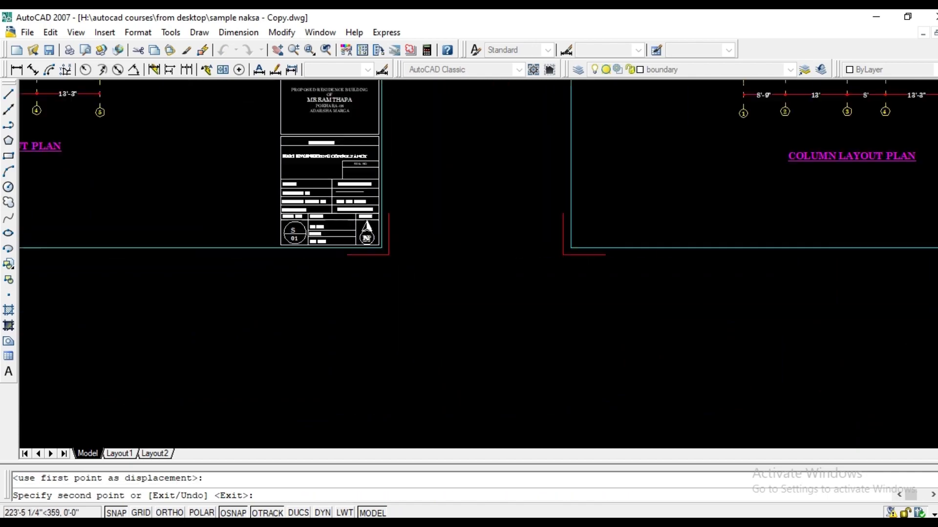
pyautogui.scroll(3, 308, 252)
pyautogui.click(307, 252)
pyautogui.scroll(-5, 307, 252)
pyautogui.scroll(2, 586, 195)
pyautogui.scroll(-5, 469, 244)
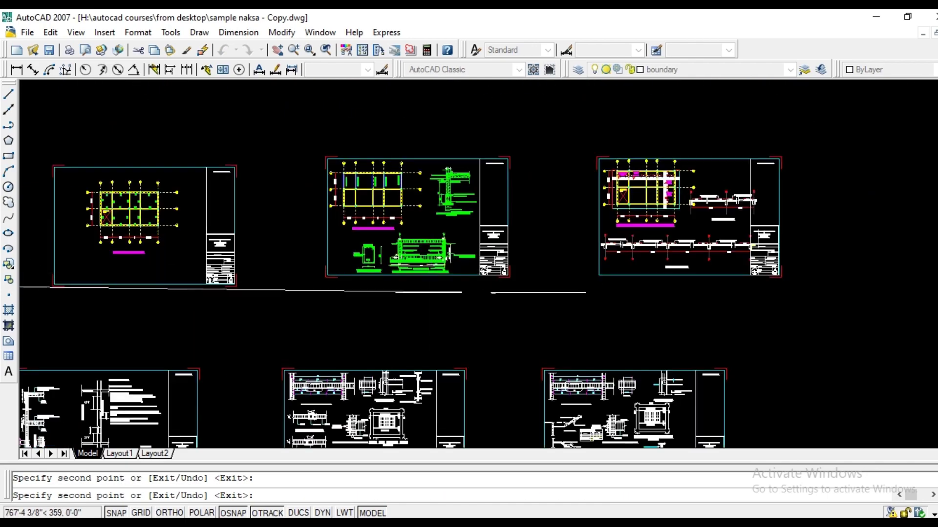
pyautogui.scroll(10, 469, 244)
pyautogui.scroll(-5, 517, 274)
pyautogui.scroll(6, 517, 273)
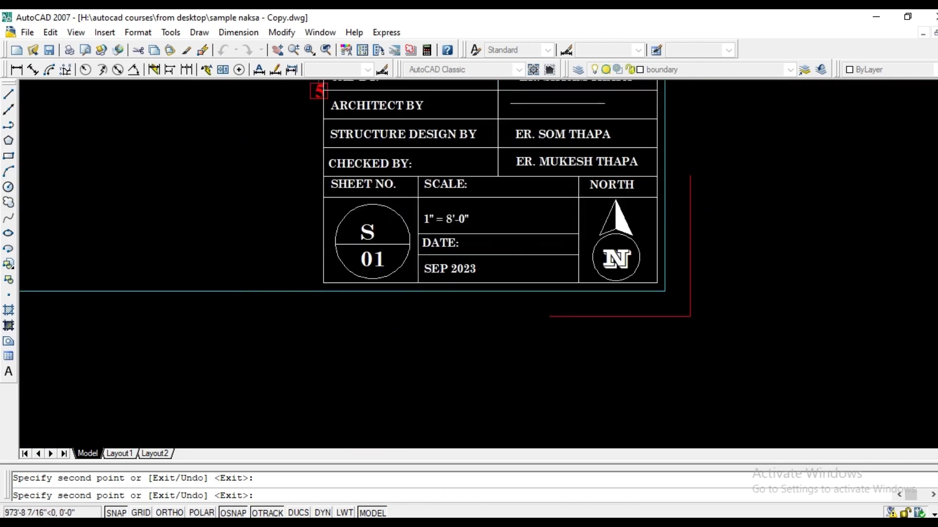
pyautogui.scroll(-8, 420, 284)
pyautogui.press('Escape')
pyautogui.scroll(8, 420, 285)
# Copy the drawing sheet to two more positions in the sheet grid
pyautogui.click(485, 195)
pyautogui.write('co')
pyautogui.press('Return')
pyautogui.click(485, 196)
pyautogui.scroll(-8, 486, 195)
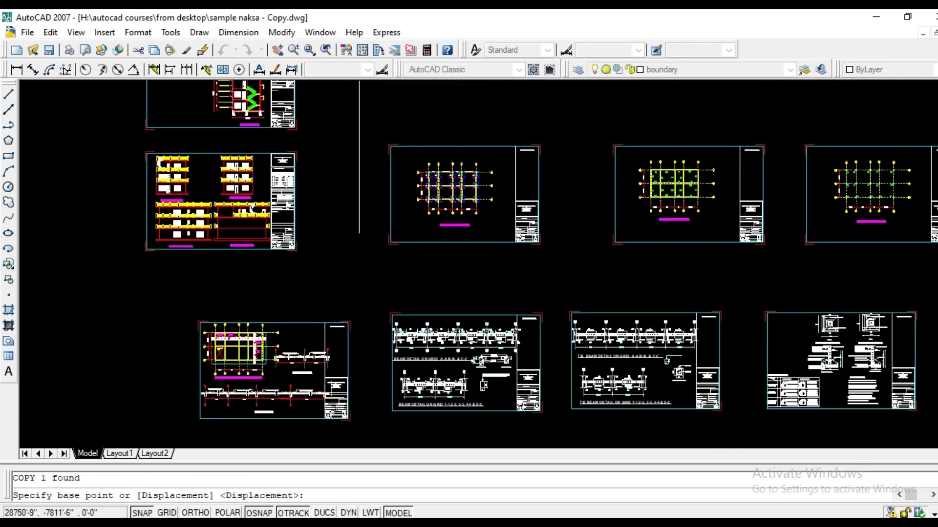
pyautogui.scroll(1, 198, 322)
pyautogui.click(198, 321)
pyautogui.click(576, 312)
pyautogui.moveTo(754, 304); pyautogui.dragTo(418, 258, button='middle')
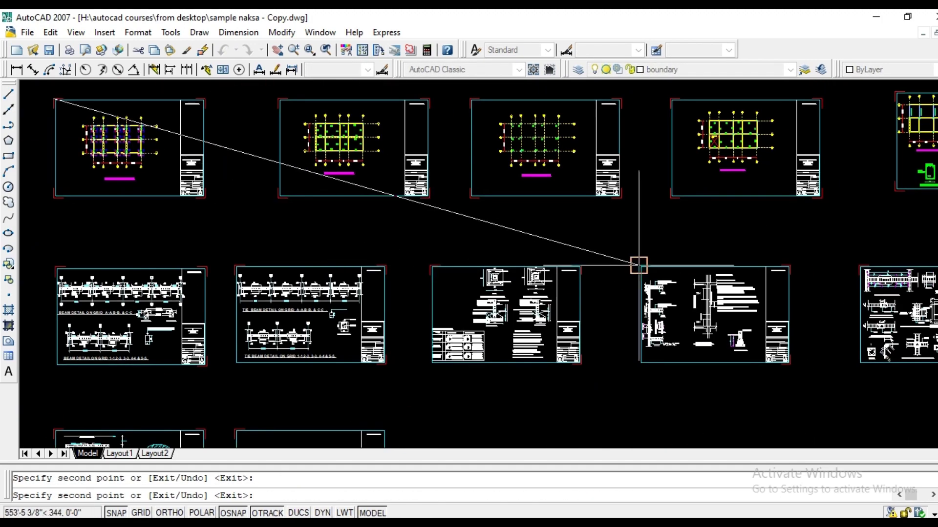
pyautogui.moveTo(638, 266); pyautogui.dragTo(536, 260, button='middle')
pyautogui.scroll(-2, 537, 260)
pyautogui.scroll(4, 608, 273)
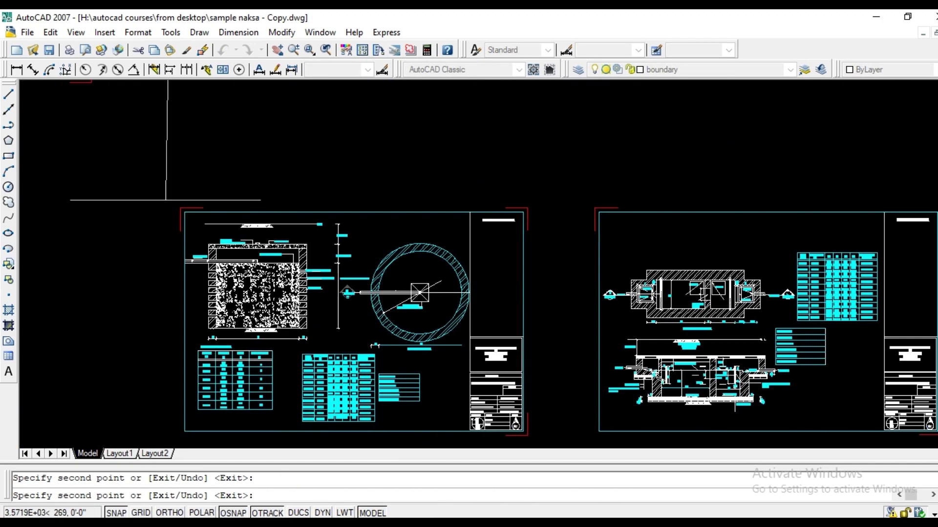
pyautogui.press('Escape')
pyautogui.scroll(-5, 581, 255)
pyautogui.scroll(7, 471, 193)
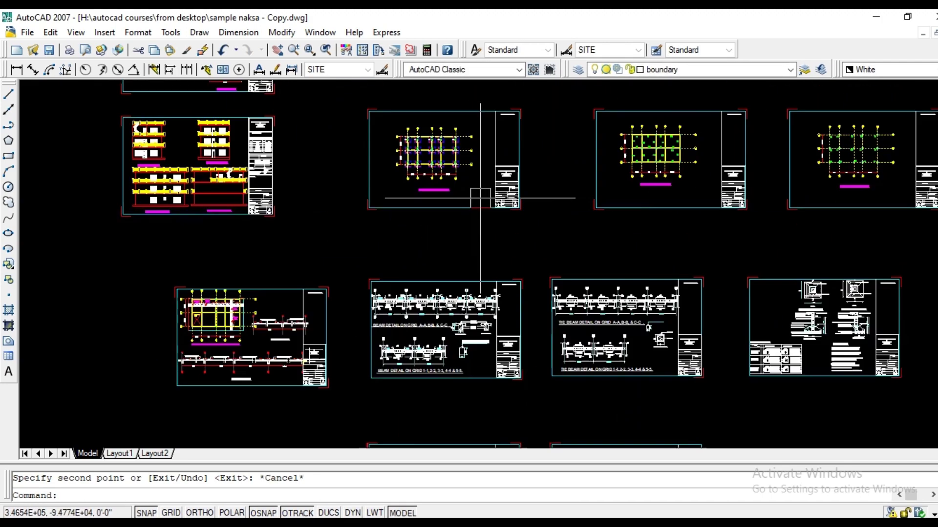
pyautogui.moveTo(486, 195); pyautogui.dragTo(485, 268, button='middle')
# Renumber the first copied sheets S 02, S 03, S 04 and S 05
pyautogui.scroll(10, 503, 293)
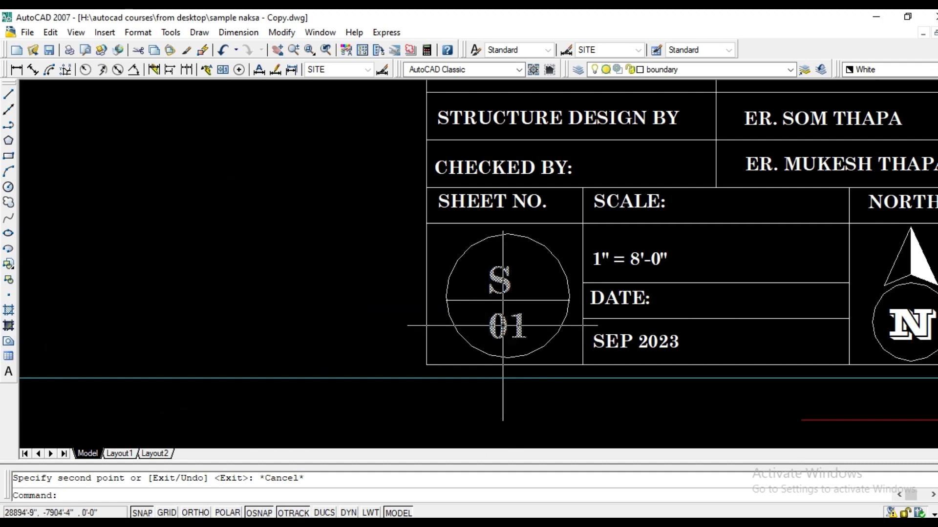
pyautogui.scroll(-6, 503, 327)
pyautogui.scroll(6, 464, 265)
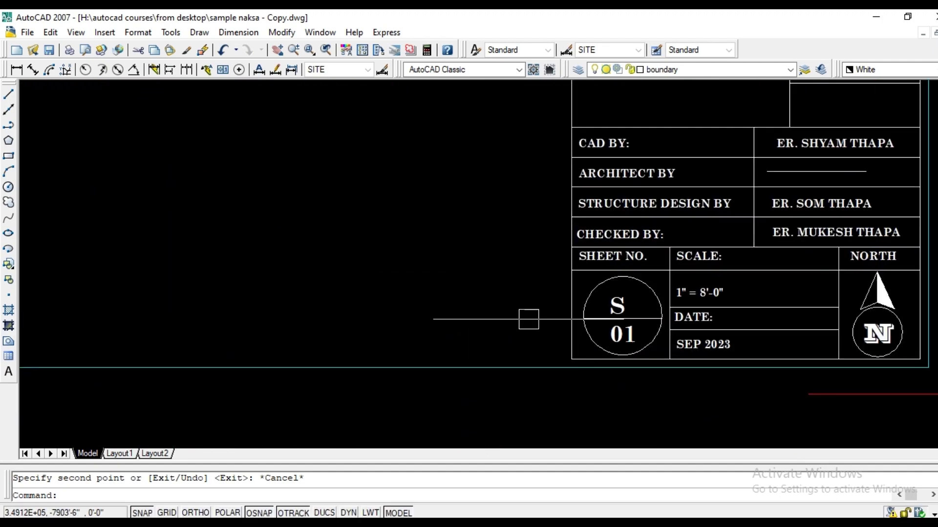
pyautogui.scroll(3, 639, 329)
pyautogui.doubleClick(617, 337)
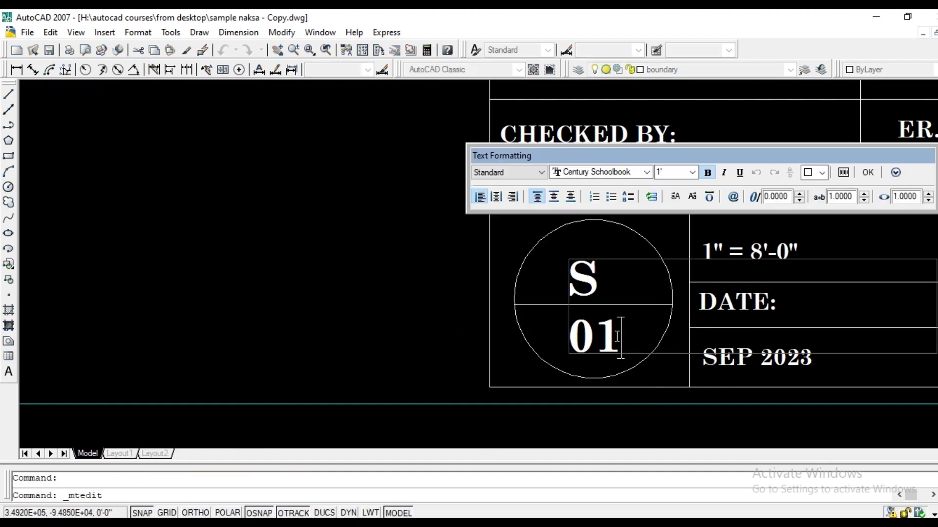
pyautogui.click(868, 172)
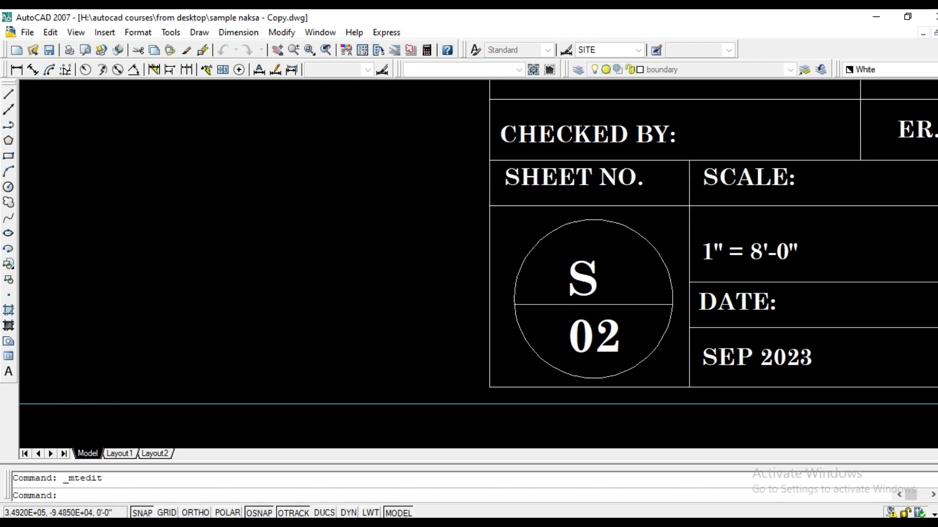
pyautogui.scroll(-5, 498, 324)
pyautogui.scroll(5, 505, 342)
pyautogui.scroll(4, 506, 342)
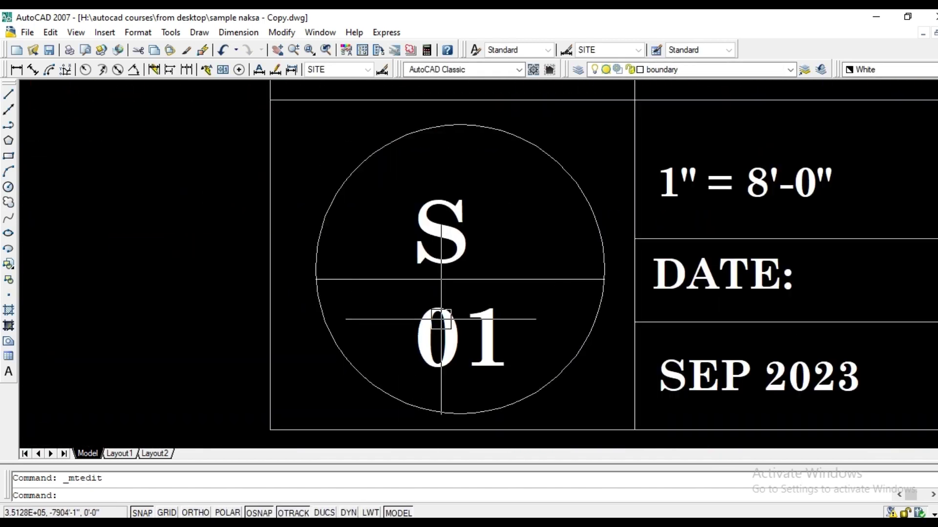
pyautogui.doubleClick(440, 315)
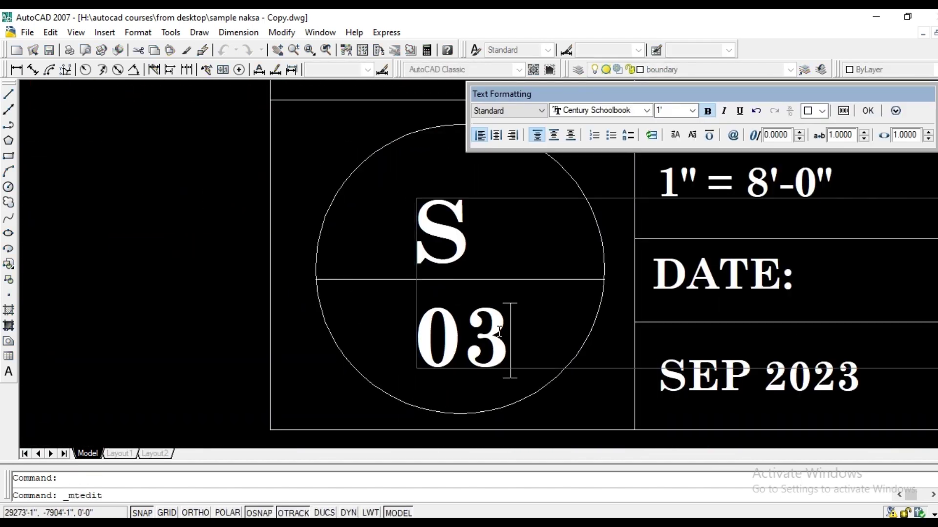
pyautogui.click(869, 111)
pyautogui.scroll(-5, 837, 176)
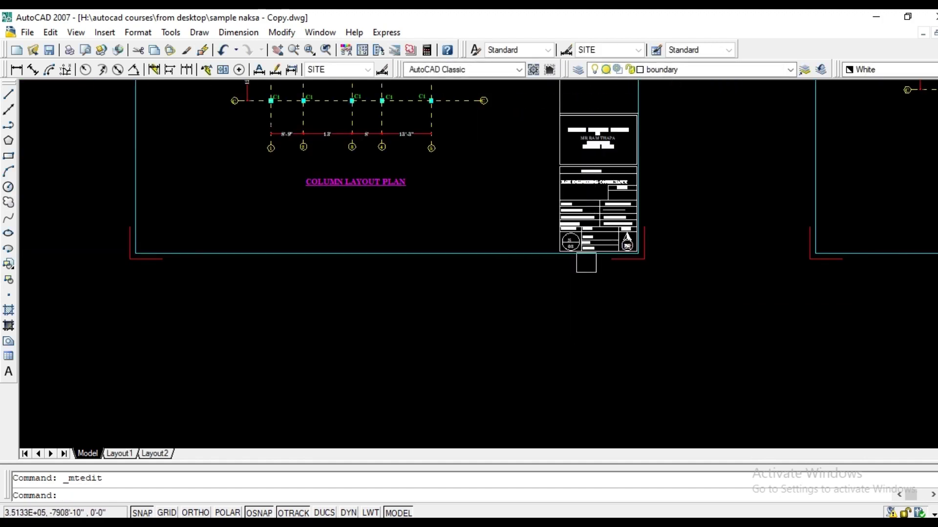
pyautogui.scroll(5, 498, 292)
pyautogui.doubleClick(497, 292)
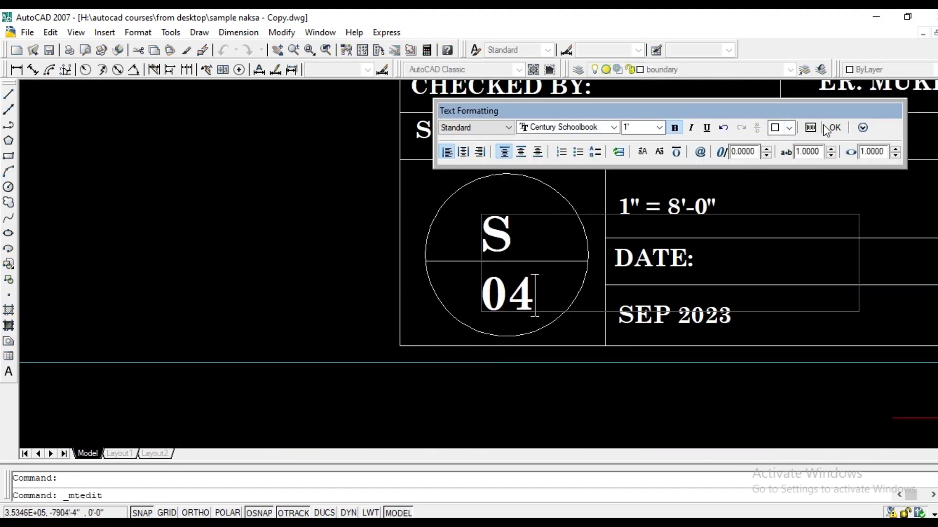
pyautogui.click(831, 127)
pyautogui.scroll(-5, 825, 131)
pyautogui.scroll(5, 628, 205)
pyautogui.doubleClick(628, 224)
pyautogui.write('05')
pyautogui.click(800, 142)
# Renumber the next sheets S 06, S 07 and S 08
pyautogui.scroll(-5, 799, 142)
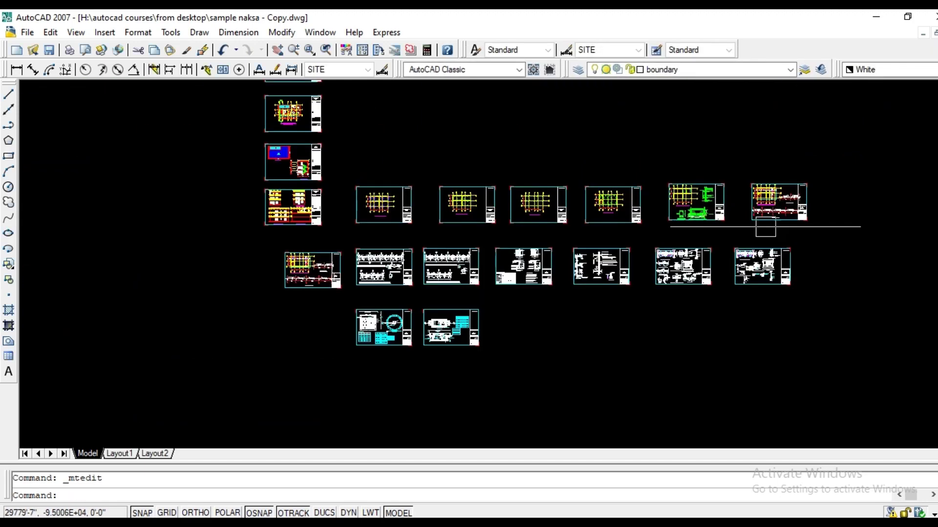
pyautogui.scroll(5, 765, 226)
pyautogui.doubleClick(684, 269)
pyautogui.write('06')
pyautogui.click(574, 269)
pyautogui.scroll(-3, 574, 269)
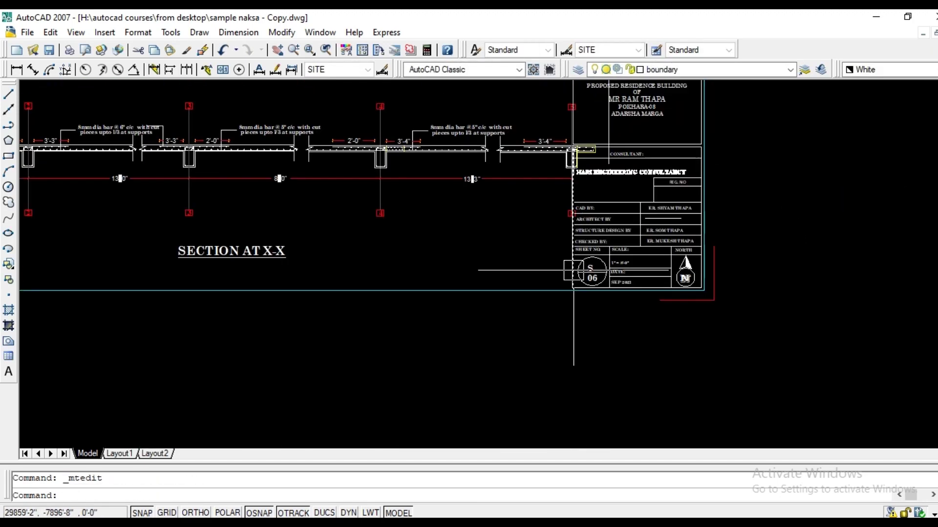
pyautogui.scroll(-3, 574, 270)
pyautogui.scroll(5, 429, 272)
pyautogui.doubleClick(586, 248)
pyautogui.write('07')
pyautogui.click(878, 89)
pyautogui.scroll(-5, 499, 300)
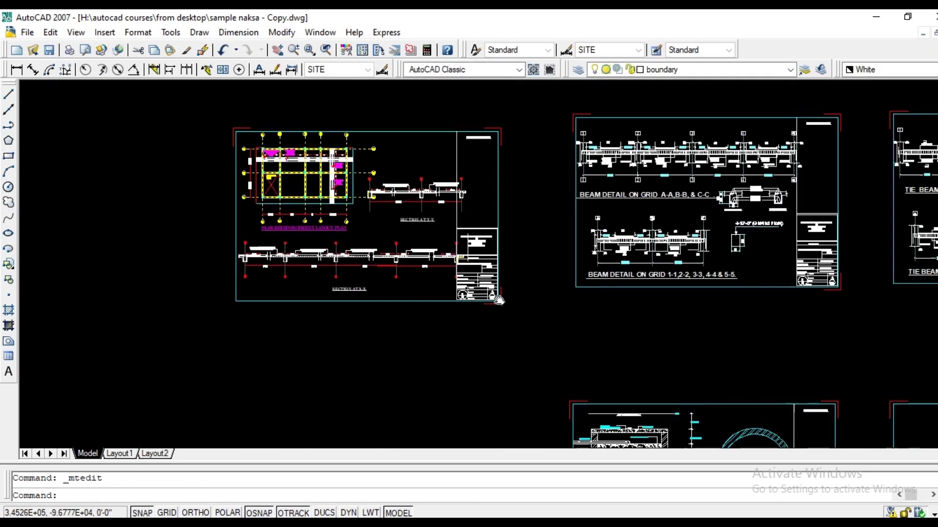
pyautogui.scroll(5, 498, 300)
pyautogui.doubleClick(452, 360)
pyautogui.write('0')
pyautogui.click(519, 342)
pyautogui.scroll(-5, 519, 342)
# Move the SEP 2023 date back under the DATE label
pyautogui.click(513, 303)
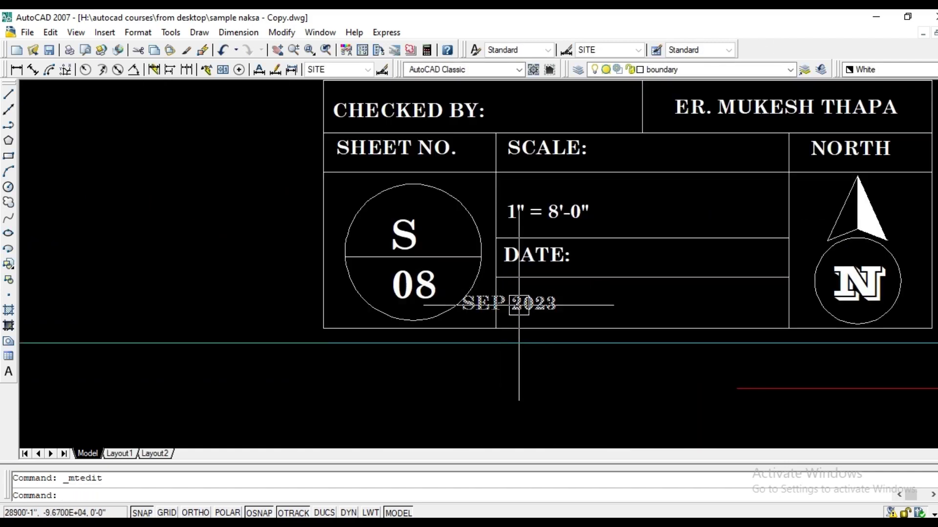
pyautogui.write('m')
pyautogui.press('Return')
pyautogui.click(462, 342)
pyautogui.click(527, 342)
# Renumber the following sheets S 09, S 10, S 11 and S 12
pyautogui.scroll(-3, 593, 308)
pyautogui.scroll(-5, 594, 308)
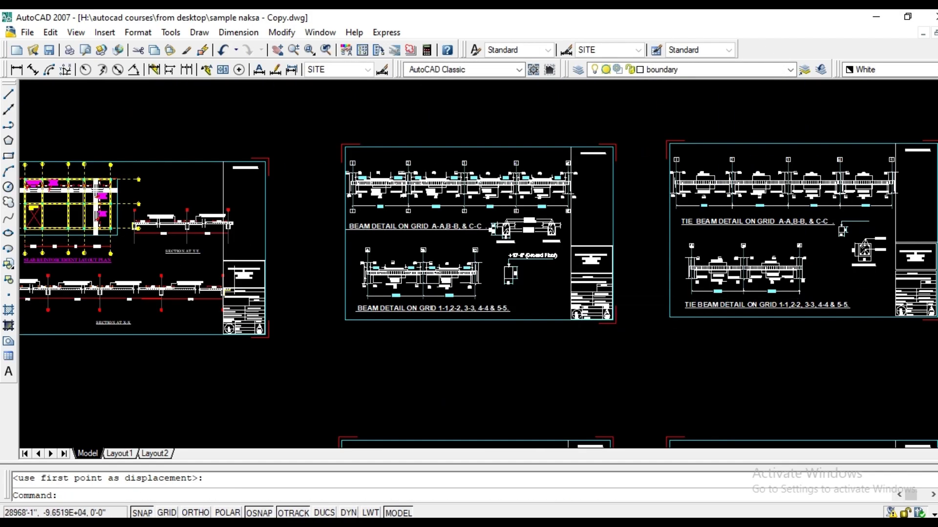
pyautogui.scroll(5, 397, 293)
pyautogui.doubleClick(443, 287)
pyautogui.click(801, 104)
pyautogui.scroll(-5, 684, 244)
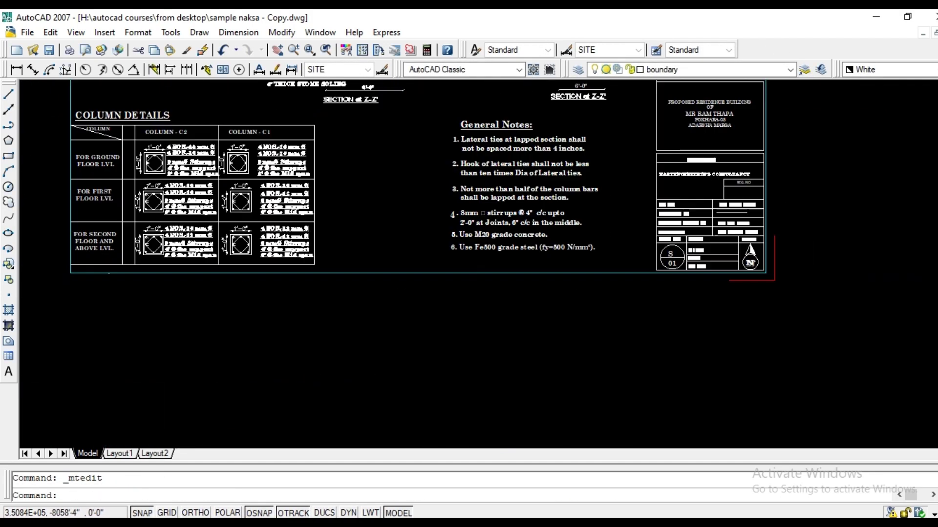
pyautogui.scroll(5, 687, 242)
pyautogui.doubleClick(687, 242)
pyautogui.click(867, 91)
pyautogui.scroll(-5, 742, 287)
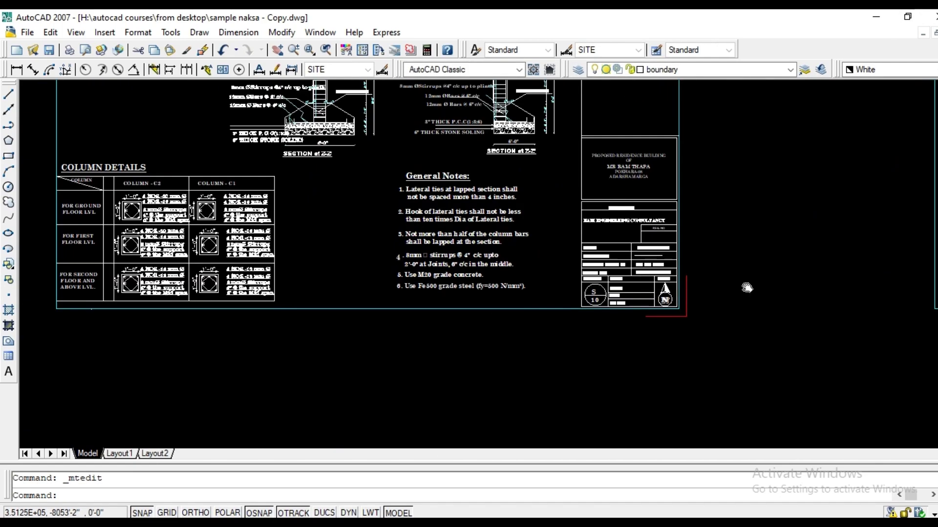
pyautogui.scroll(5, 356, 265)
pyautogui.doubleClick(272, 266)
pyautogui.click(273, 342)
pyautogui.scroll(-5, 274, 342)
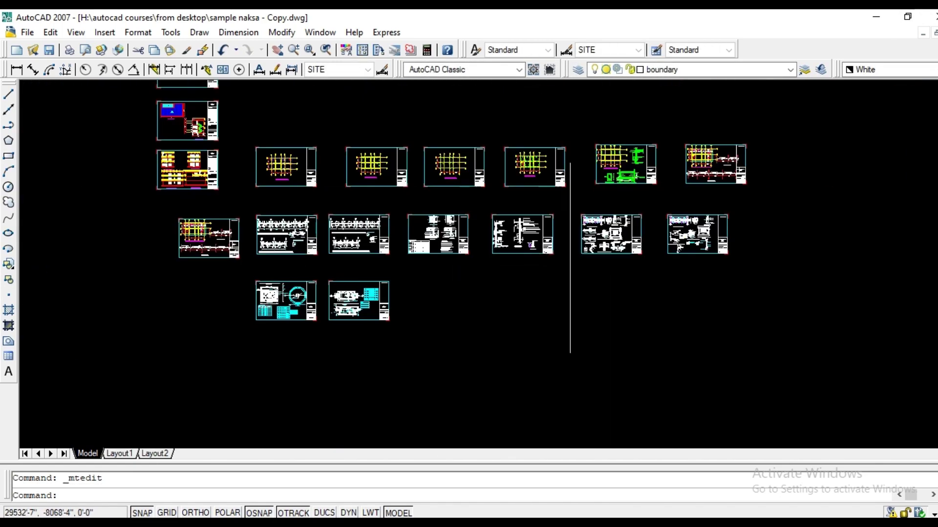
pyautogui.scroll(5, 475, 268)
pyautogui.doubleClick(475, 267)
pyautogui.press('BackSpace')
pyautogui.click(725, 128)
# Renumber the last sheets S 13, S 14 and S 15
pyautogui.scroll(-5, 728, 132)
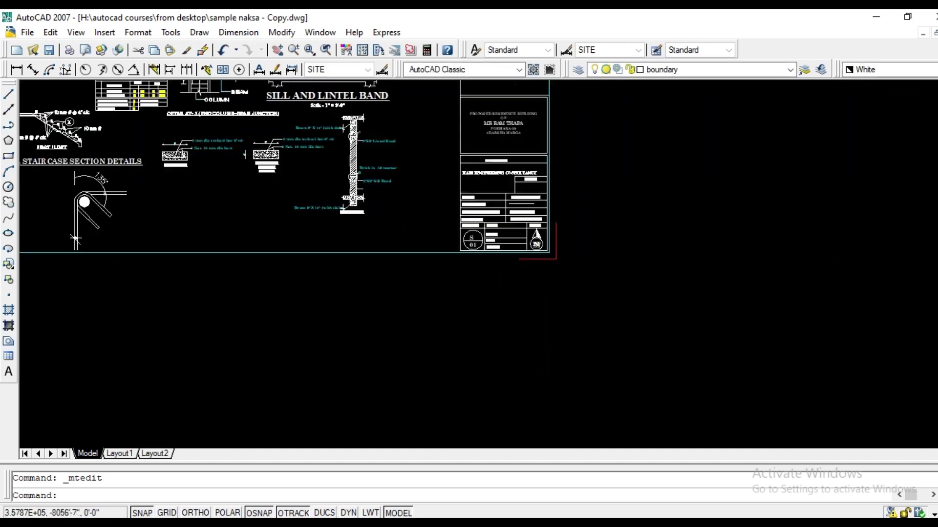
pyautogui.scroll(5, 464, 239)
pyautogui.doubleClick(464, 239)
pyautogui.click(722, 96)
pyautogui.scroll(-5, 713, 190)
pyautogui.scroll(5, 337, 314)
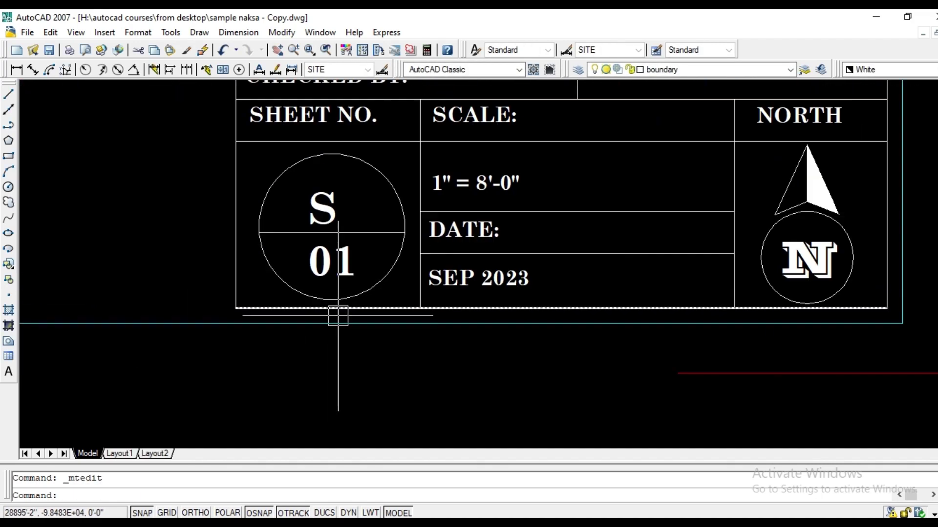
pyautogui.doubleClick(354, 264)
pyautogui.click(643, 103)
pyautogui.scroll(-5, 642, 103)
pyautogui.scroll(5, 388, 272)
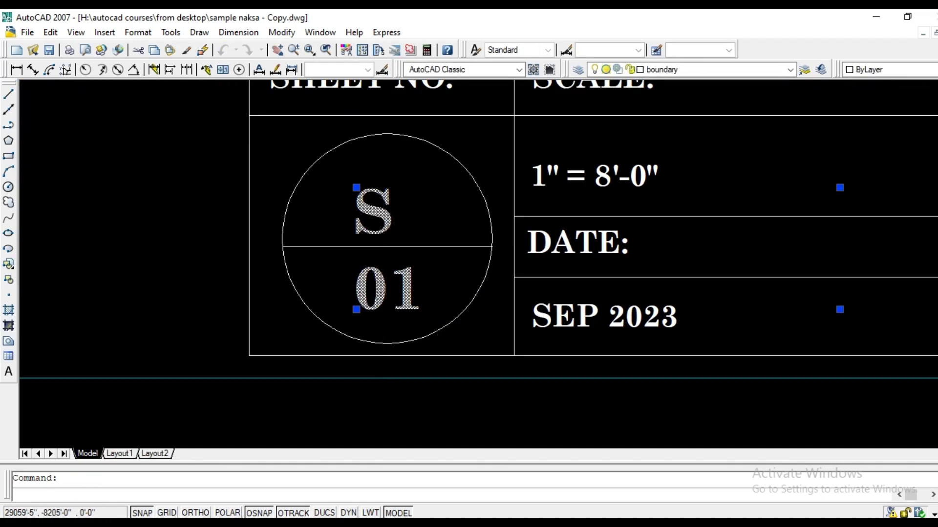
pyautogui.doubleClick(387, 271)
pyautogui.press('BackSpace')
pyautogui.press('BackSpace')
pyautogui.write('15')
pyautogui.click(769, 98)
pyautogui.scroll(-5, 658, 240)
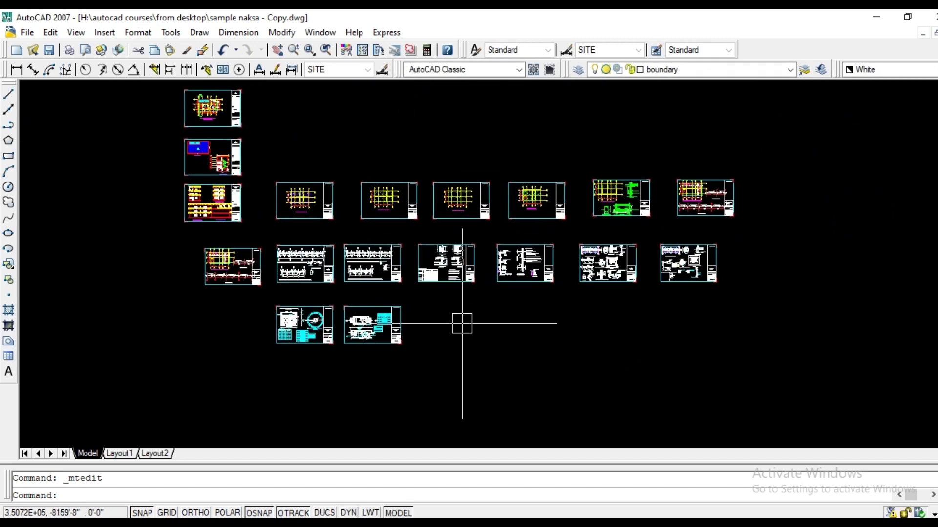
pyautogui.scroll(-4, 462, 323)
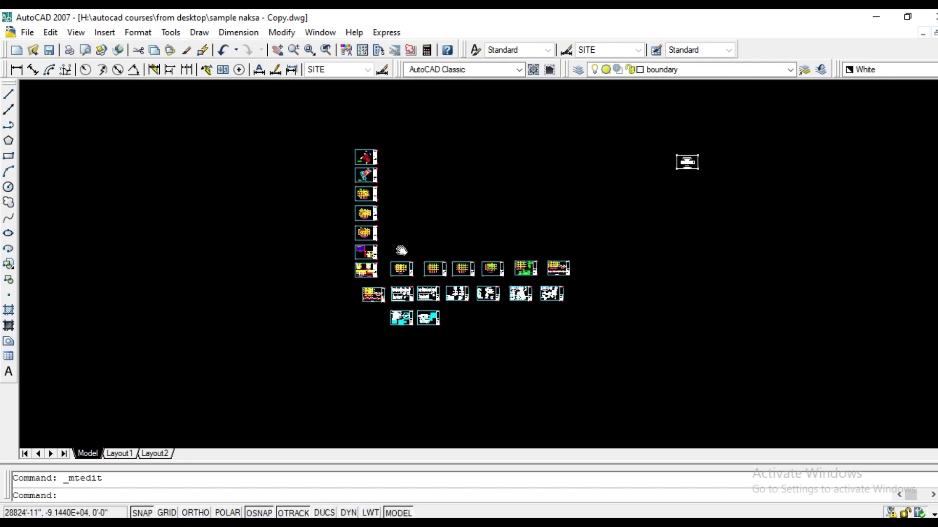
# Copy the DRAWINGS cover label to the top of the sheet column
pyautogui.scroll(6, 373, 195)
pyautogui.moveTo(507, 220); pyautogui.dragTo(202, 220, button='middle')
pyautogui.scroll(5, 684, 241)
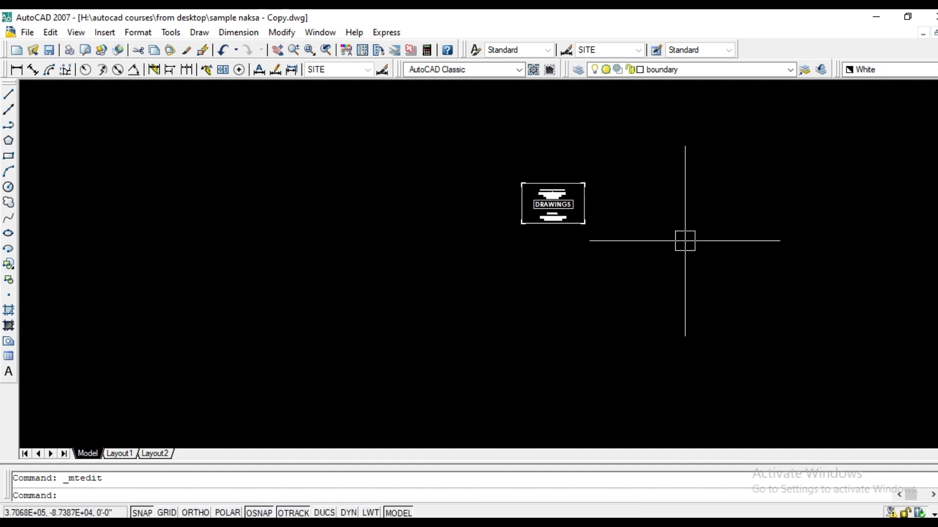
pyautogui.click(666, 241)
pyautogui.click(442, 168)
pyautogui.write('co')
pyautogui.press('Return')
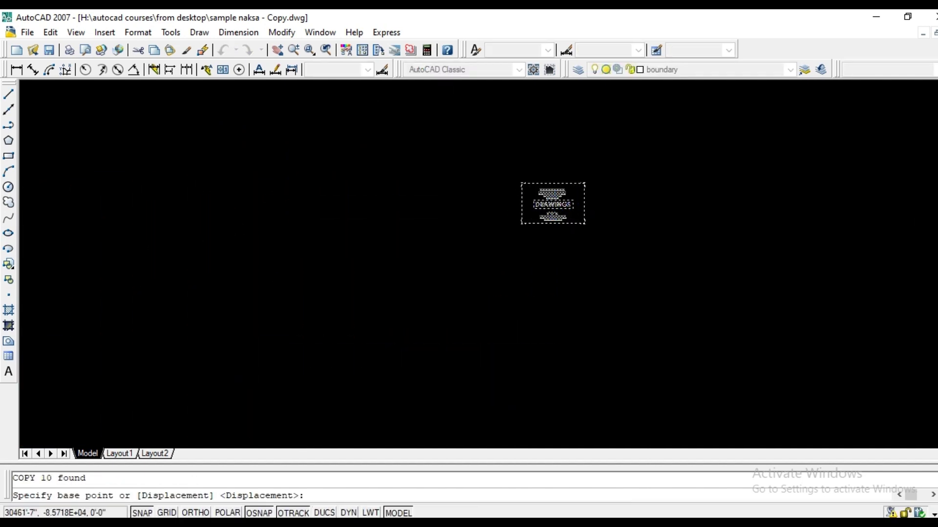
pyautogui.click(521, 183)
pyautogui.scroll(-4, 517, 205)
pyautogui.scroll(6, 521, 230)
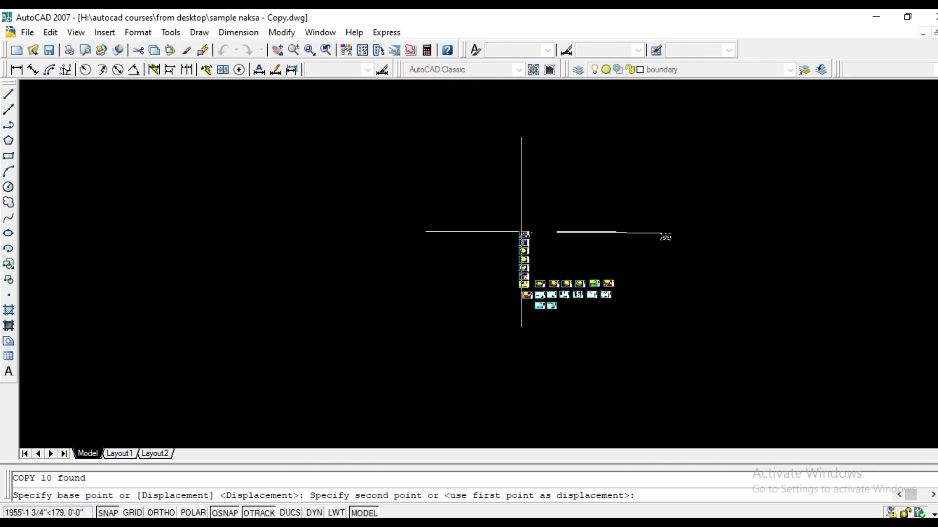
pyautogui.click(495, 214)
pyautogui.scroll(-8, 498, 218)
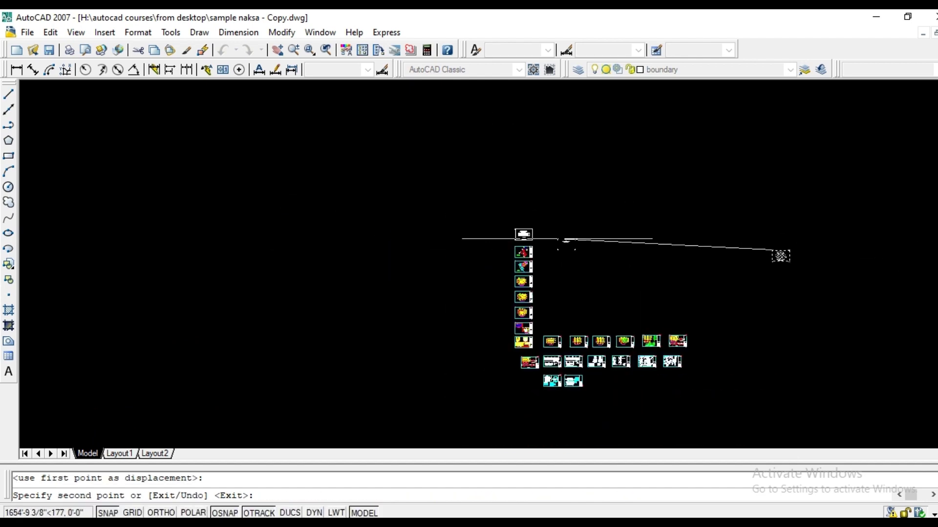
pyautogui.press('Escape')
# Erase the extra far-right duplicate of the sheets
pyautogui.click(656, 333)
pyautogui.press('Delete')
pyautogui.scroll(7, 508, 253)
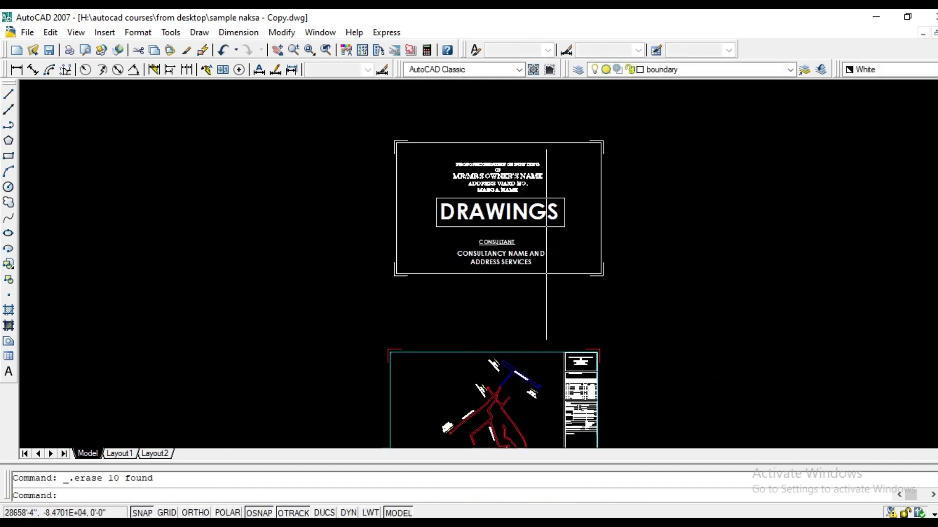
# Replace the placeholder name with the owner's surname and the ward line with the owner's address
pyautogui.scroll(2, 443, 254)
pyautogui.doubleClick(540, 215)
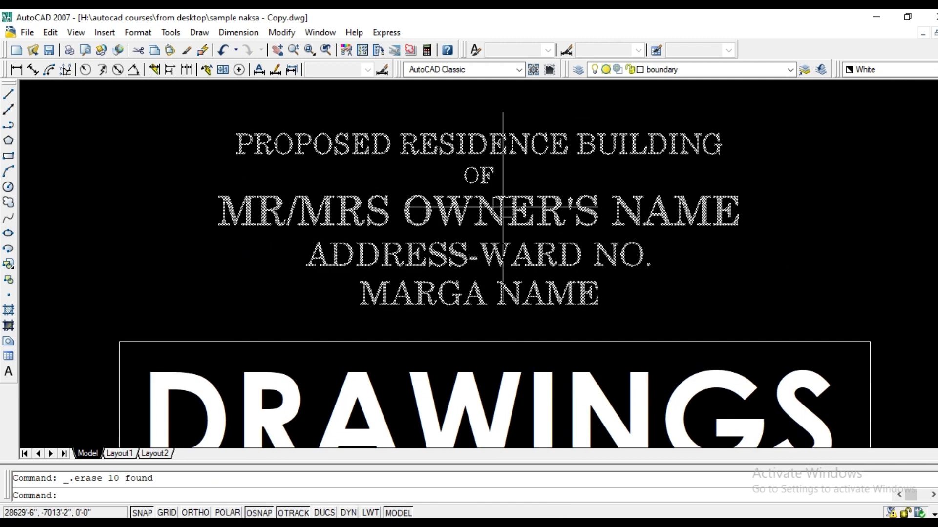
pyautogui.moveTo(752, 211); pyautogui.dragTo(444, 204)
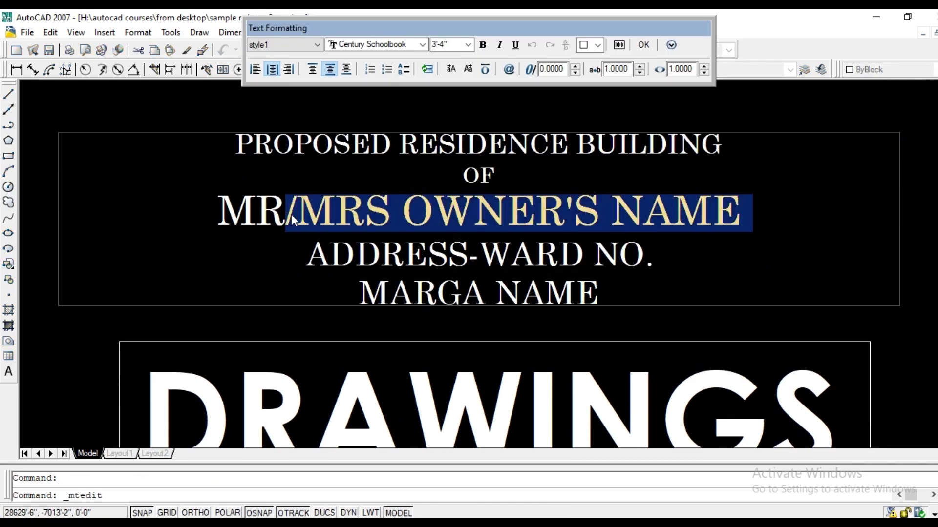
pyautogui.press('Delete')
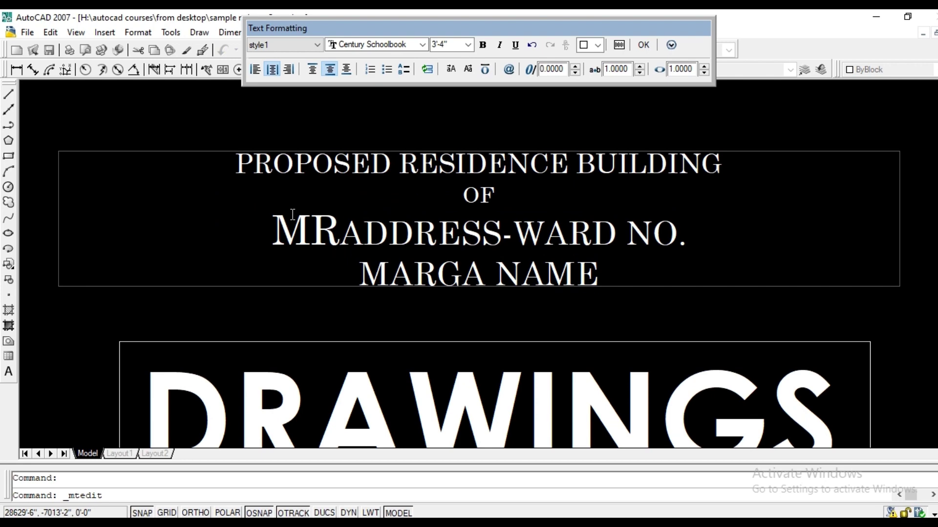
pyautogui.press('Return')
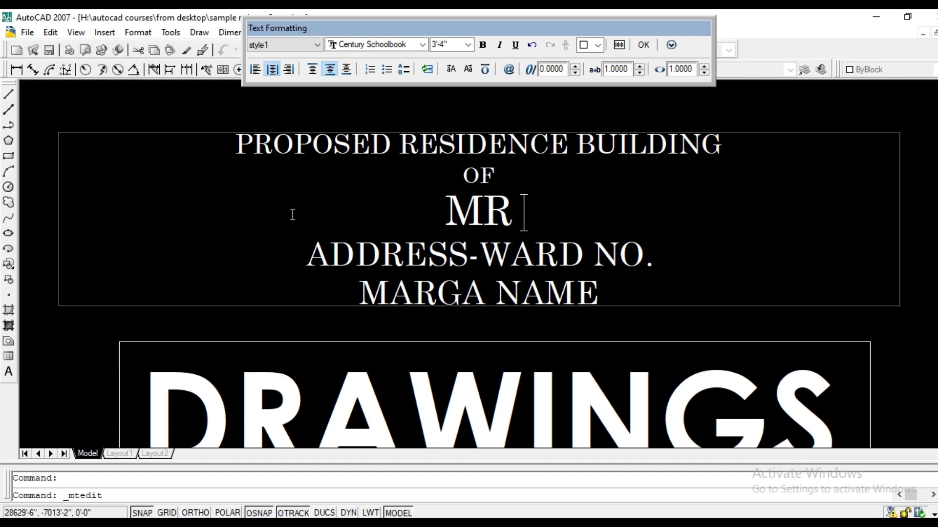
pyautogui.write('THAPA')
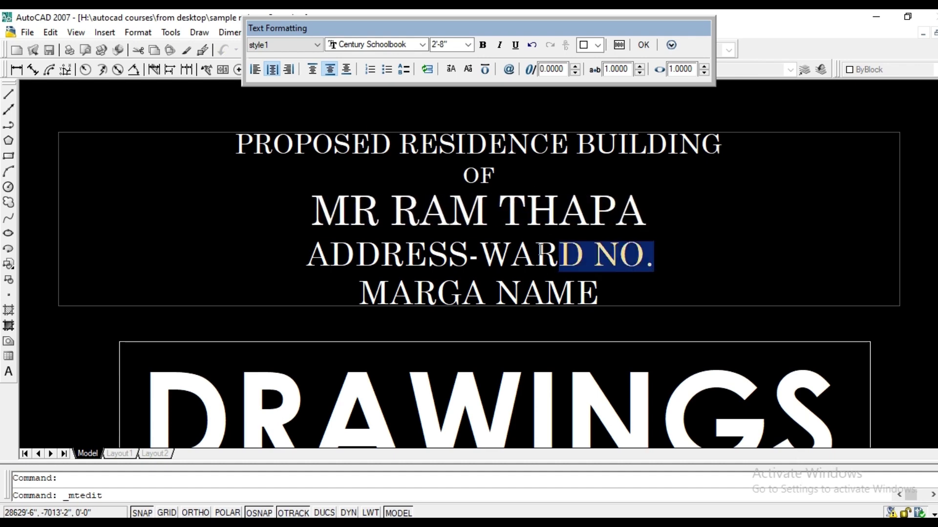
pyautogui.moveTo(541, 251); pyautogui.dragTo(345, 248)
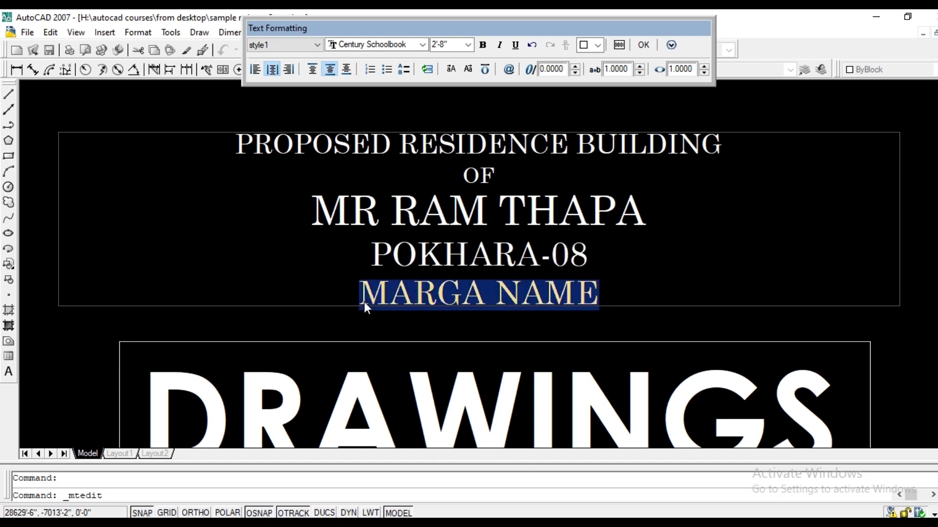
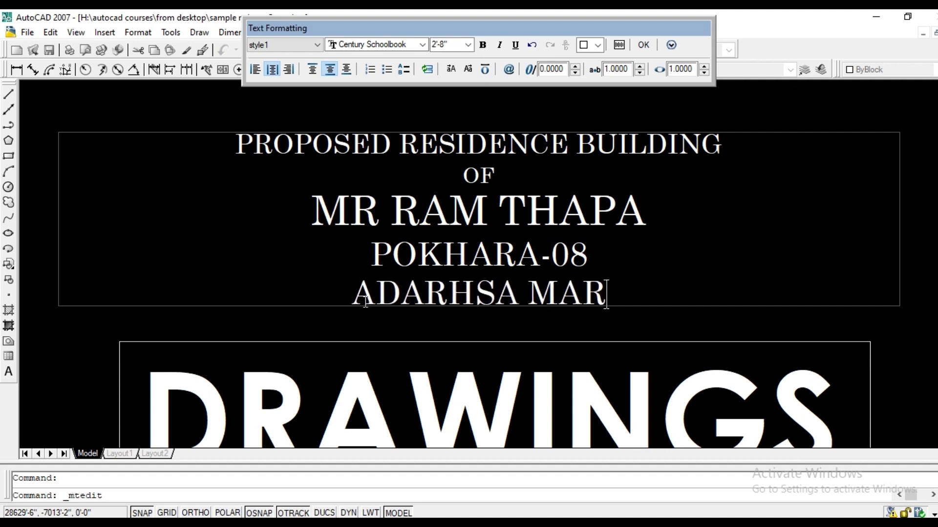
pyautogui.click(643, 45)
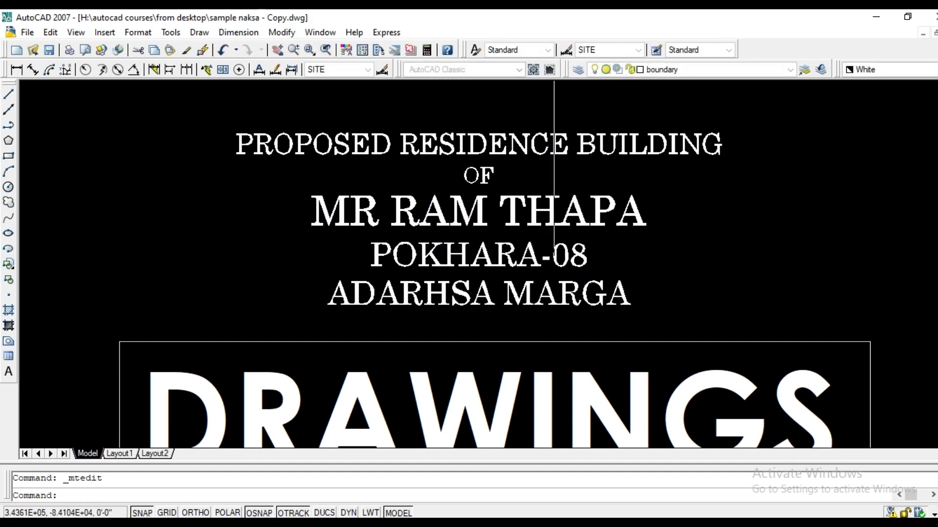
# Replace the CONSULTANCY NAME placeholder line with 'HARI ENGINEERING CONSULTANCY'
pyautogui.scroll(-5, 528, 95)
pyautogui.scroll(6, 501, 199)
pyautogui.click(572, 286)
pyautogui.doubleClick(572, 286)
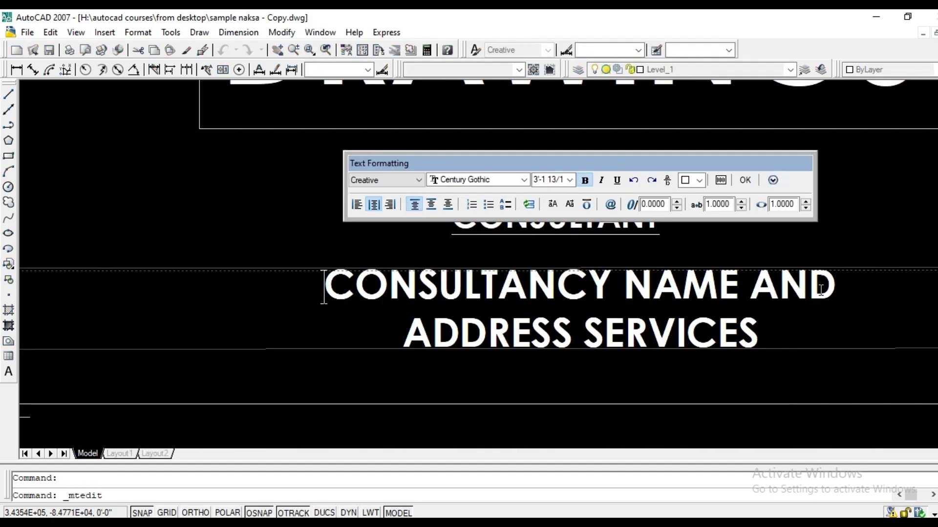
pyautogui.moveTo(836, 288); pyautogui.dragTo(350, 275)
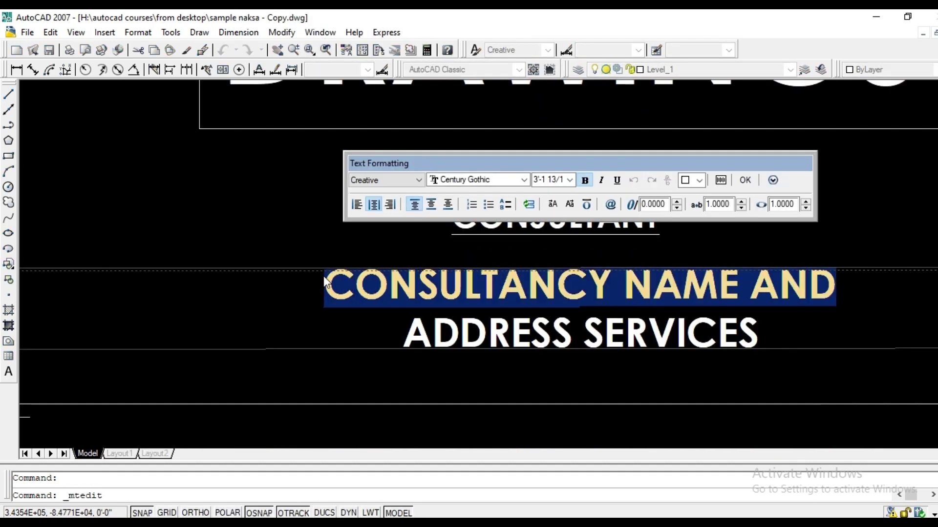
pyautogui.write('HARI ENGI')
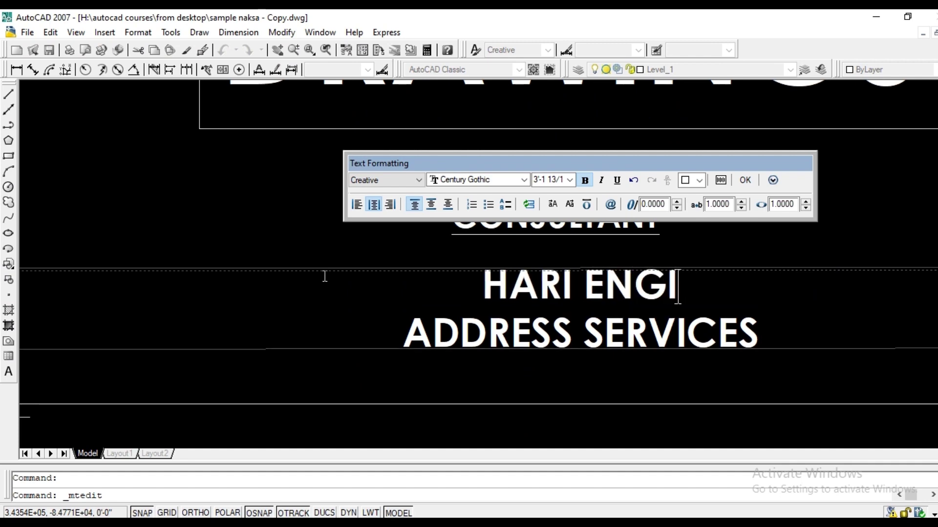
pyautogui.write('NEERING CON')
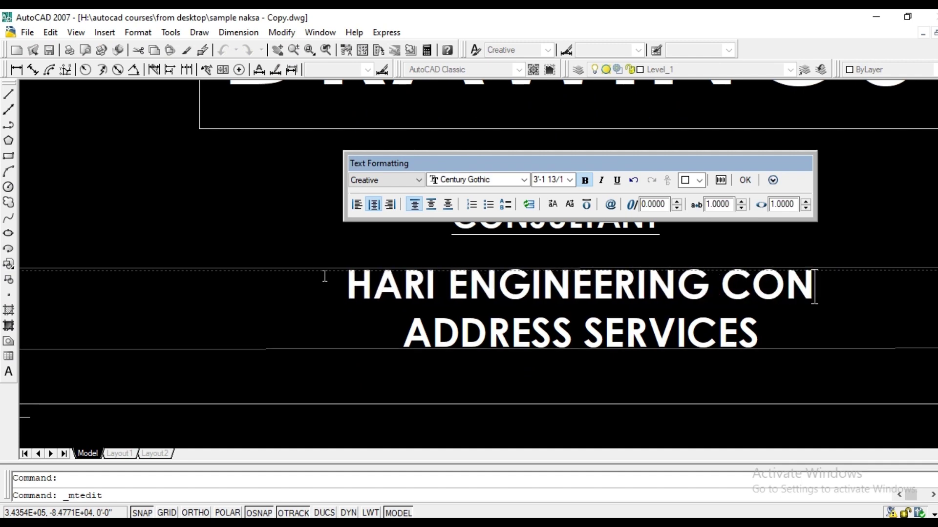
pyautogui.write('SULTANCU')
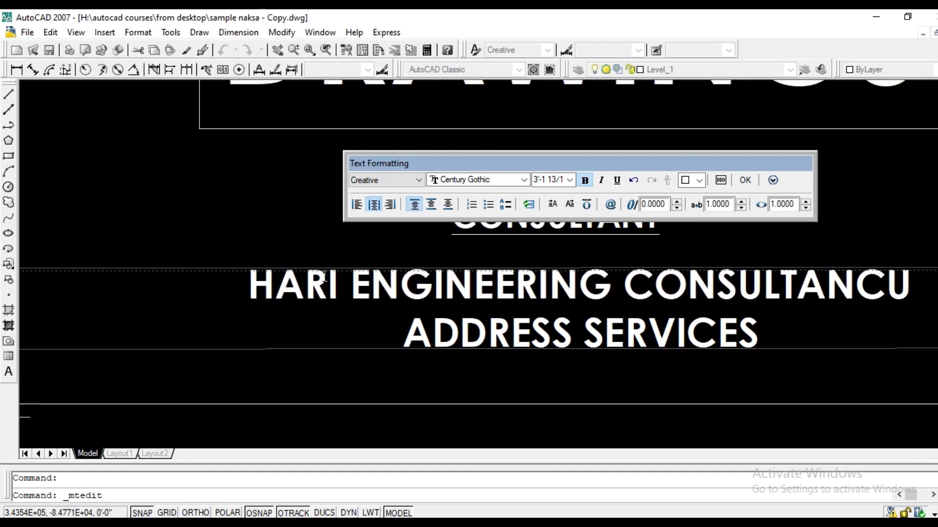
pyautogui.press('BackSpace')
pyautogui.write('Y')
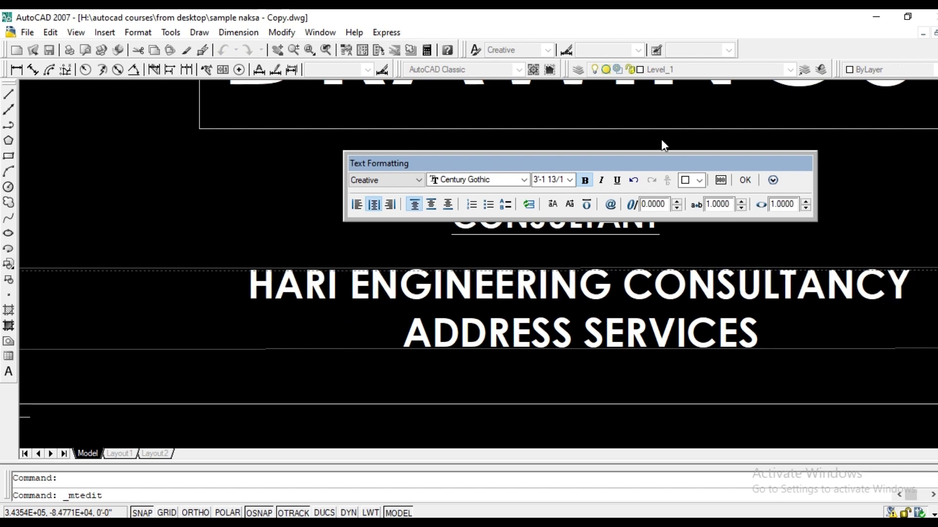
pyautogui.click(745, 180)
# Replace the ADDRESS SERVICES placeholder line with the consultancy's ward address
pyautogui.doubleClick(580, 268)
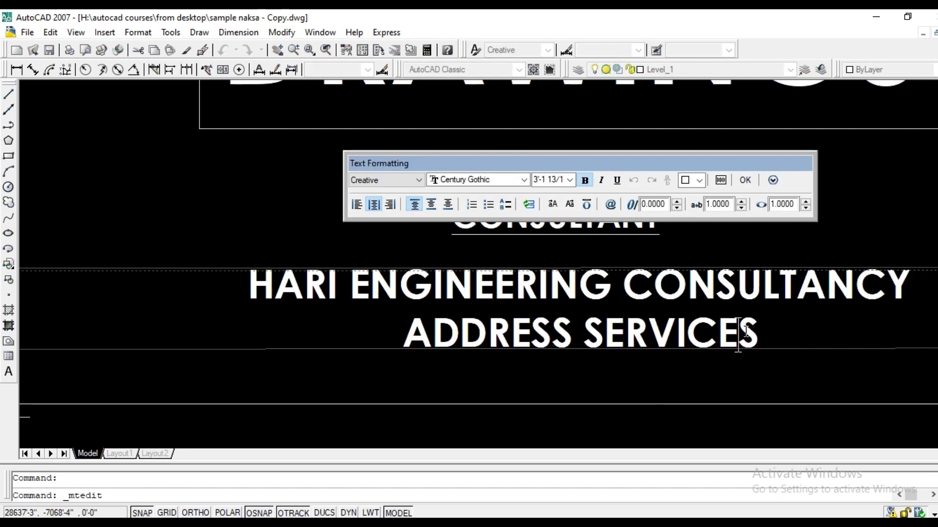
pyautogui.moveTo(738, 335); pyautogui.dragTo(415, 332)
pyautogui.moveTo(771, 335); pyautogui.dragTo(395, 320)
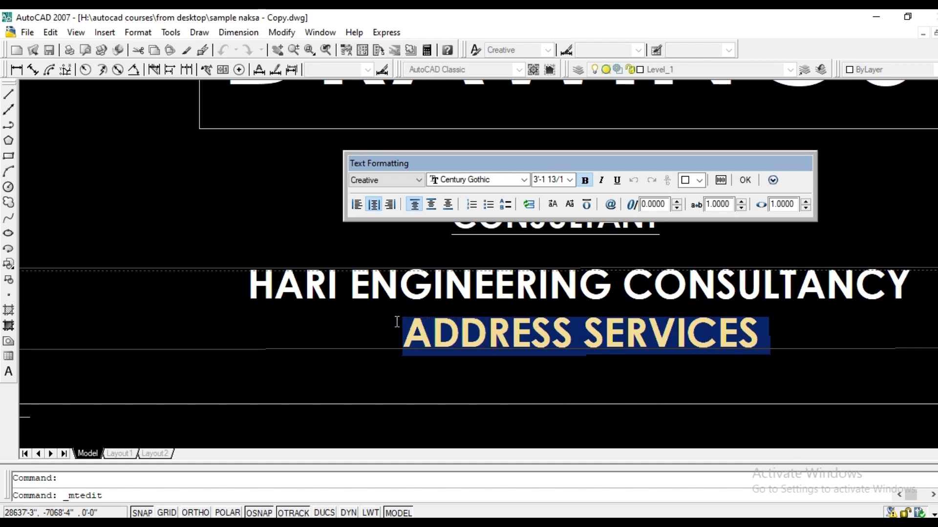
pyautogui.write('POKHARA-08')
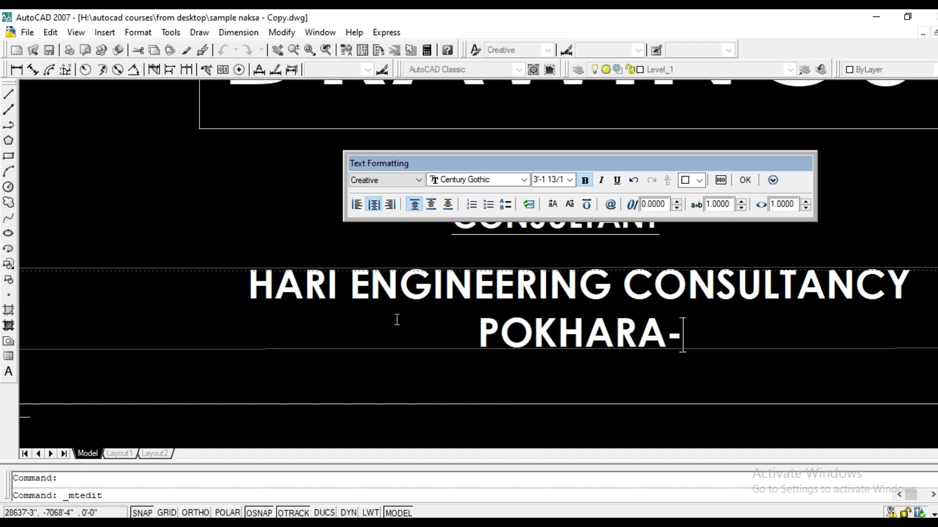
pyautogui.click(745, 180)
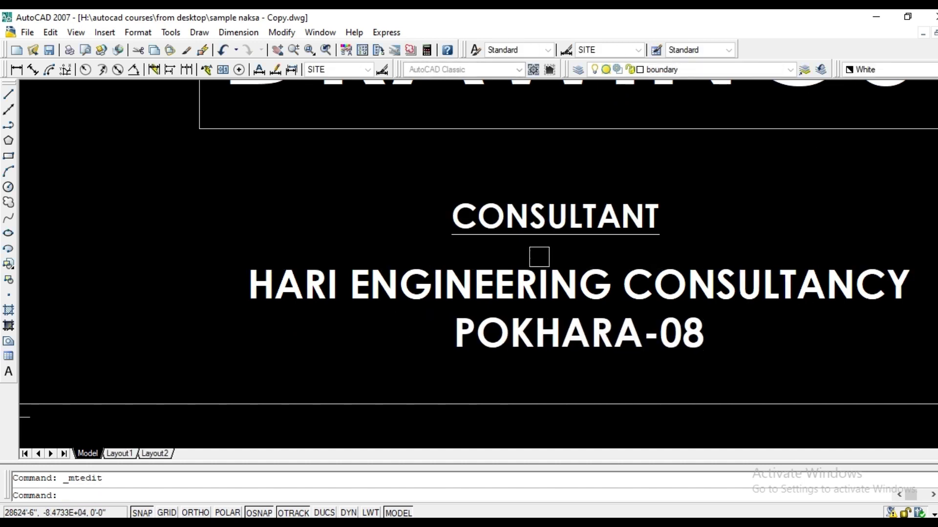
pyautogui.scroll(-8, 546, 299)
pyautogui.moveTo(553, 309); pyautogui.dragTo(489, 218, button='middle')
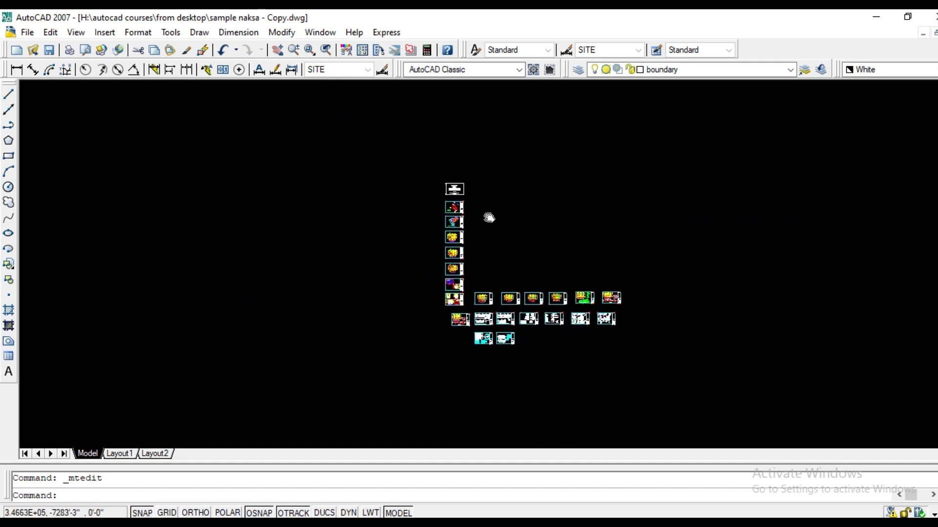
pyautogui.scroll(3, 532, 232)
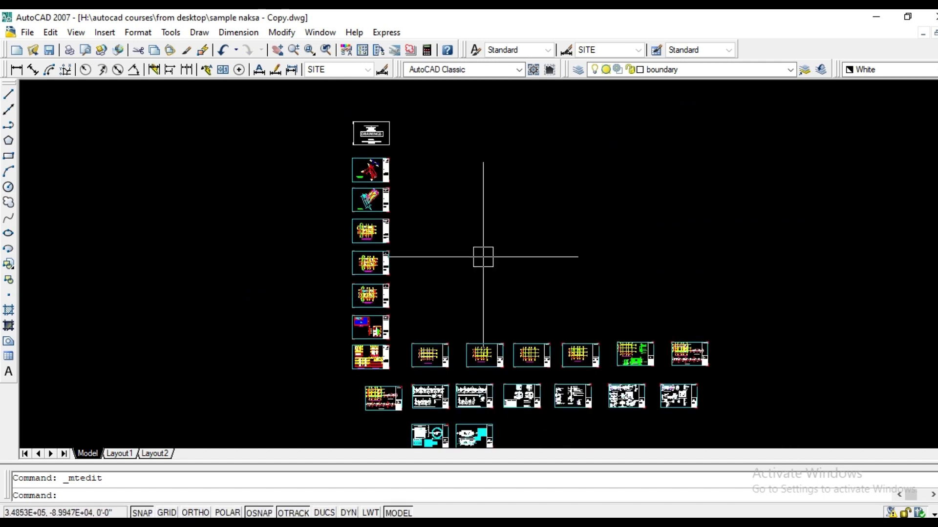
pyautogui.scroll(6, 372, 132)
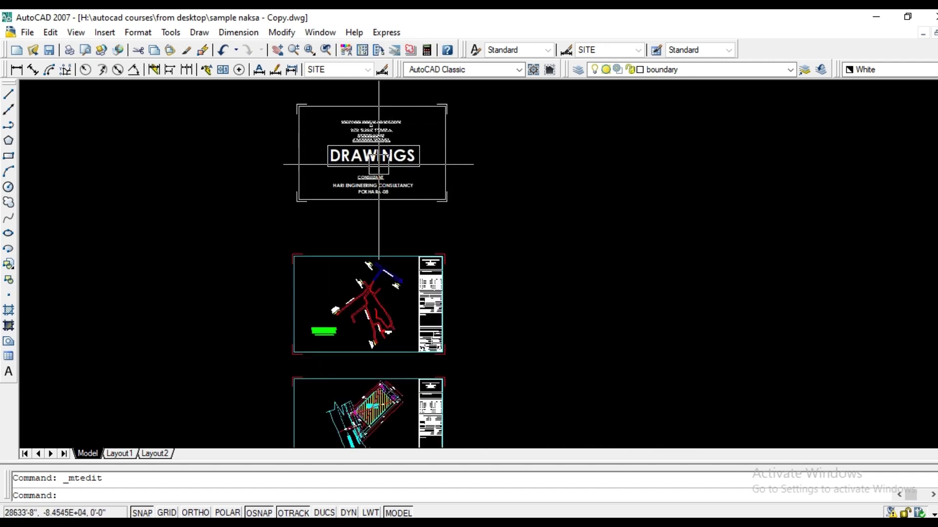
pyautogui.scroll(-3, 376, 266)
pyautogui.moveTo(357, 311)
pyautogui.mouseDown(button='middle')
pyautogui.moveTo(376, 339)
pyautogui.moveTo(373, 293)
pyautogui.moveTo(513, 230)
pyautogui.moveTo(411, 236)
pyautogui.mouseUp(button='middle')
pyautogui.scroll(-6, 411, 237)
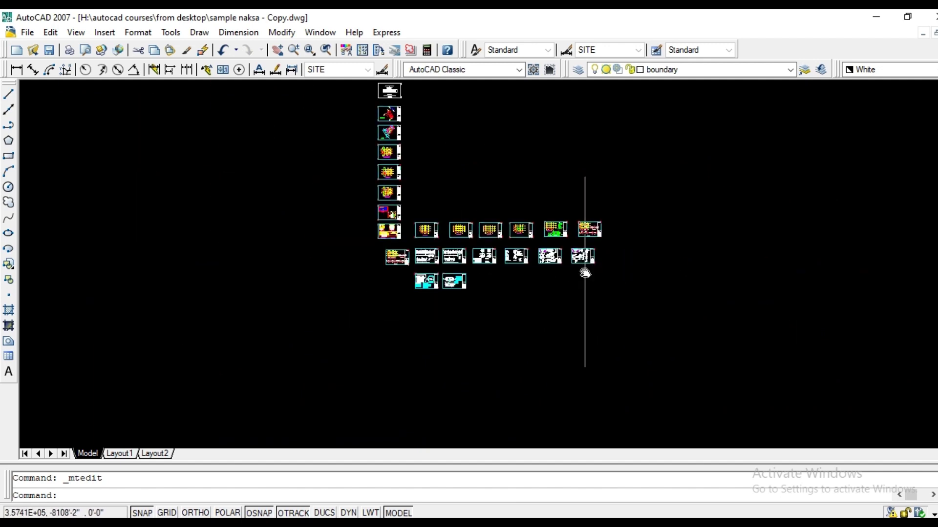
pyautogui.moveTo(584, 272)
pyautogui.mouseDown(button='middle')
pyautogui.moveTo(379, 226)
pyautogui.moveTo(436, 218)
pyautogui.mouseUp(button='middle')
pyautogui.scroll(2, 409, 224)
pyautogui.scroll(2, 409, 224)
pyautogui.scroll(-2, 488, 230)
pyautogui.scroll(5, 499, 331)
pyautogui.moveTo(499, 331); pyautogui.dragTo(531, 293, button='middle')
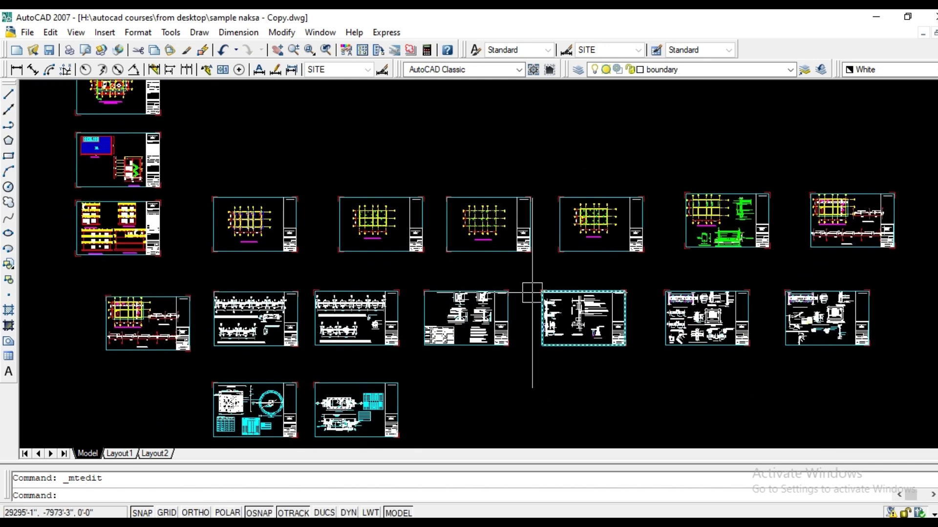